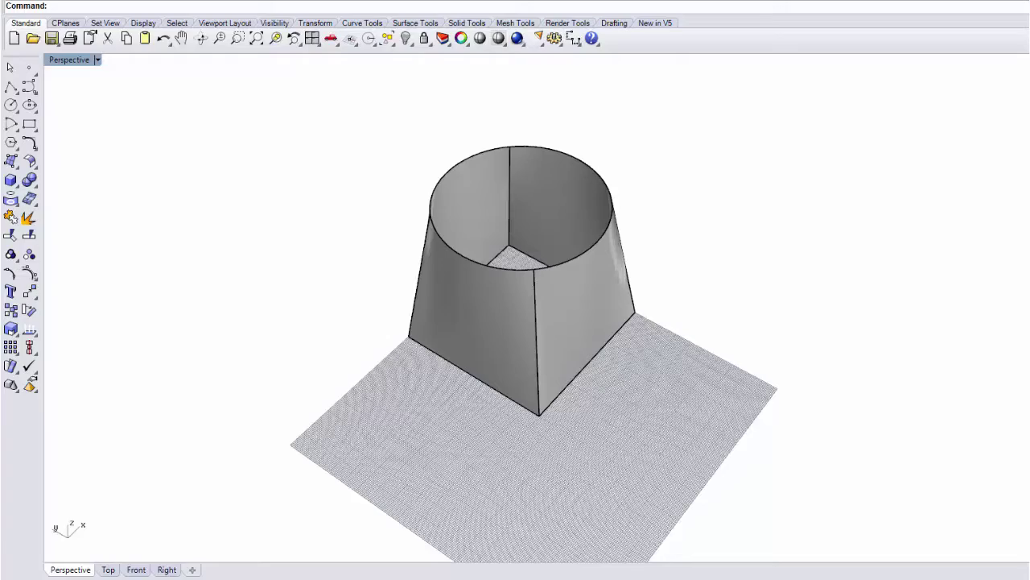
# Examine the open square-to-round surface from several sides and check that it selects as one object
pyautogui.moveTo(726, 274); pyautogui.dragTo(684, 287, button='right')
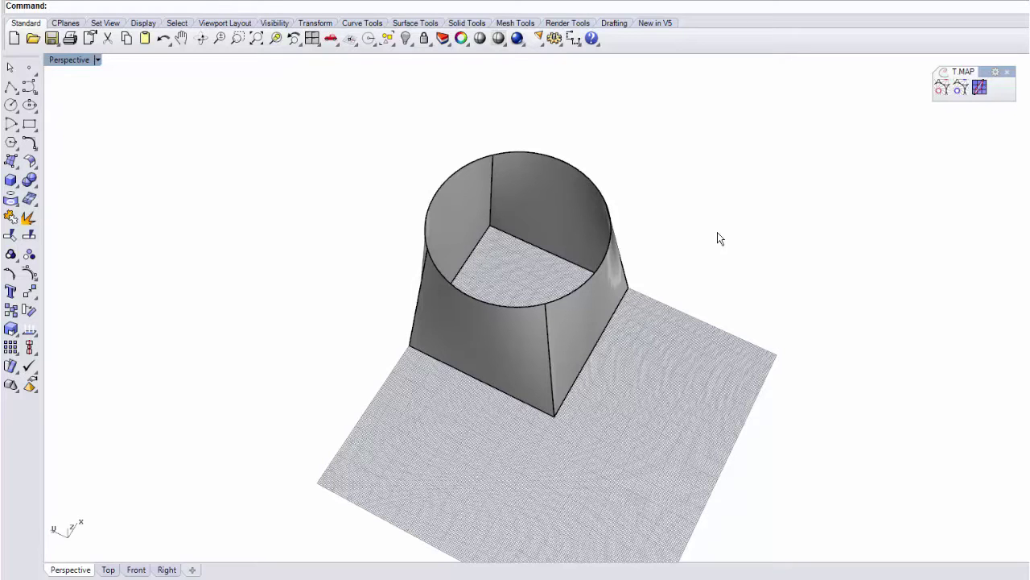
pyautogui.moveTo(717, 258); pyautogui.dragTo(642, 212, button='right')
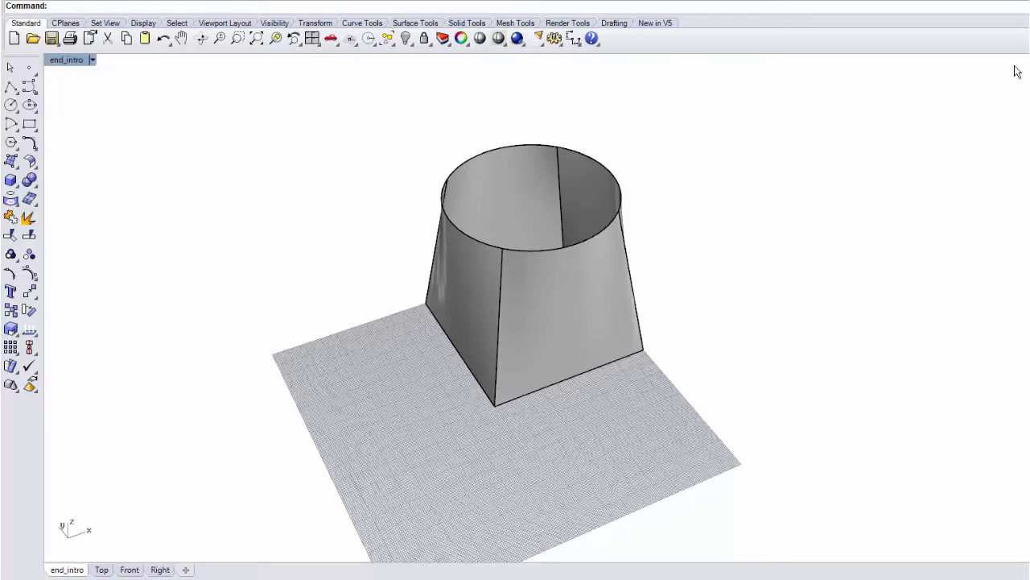
pyautogui.moveTo(728, 290); pyautogui.dragTo(765, 353, button='right')
pyautogui.moveTo(492, 293); pyautogui.dragTo(536, 257, button='right')
pyautogui.click(491, 280)
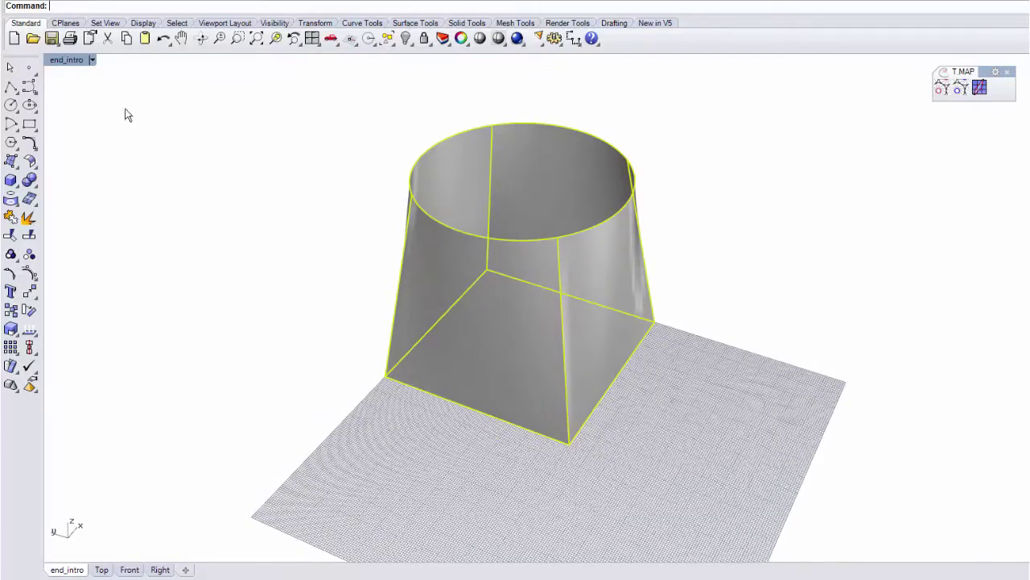
pyautogui.moveTo(534, 301); pyautogui.dragTo(436, 294, button='right')
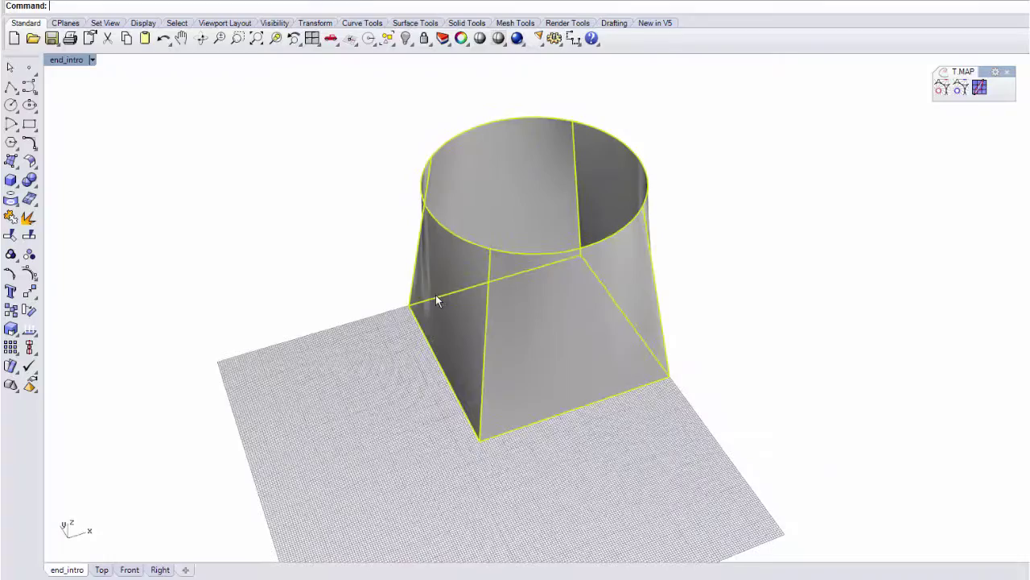
pyautogui.click(834, 268)
pyautogui.scroll(-2, 741, 229)
pyautogui.moveTo(741, 229); pyautogui.dragTo(727, 208, button='right')
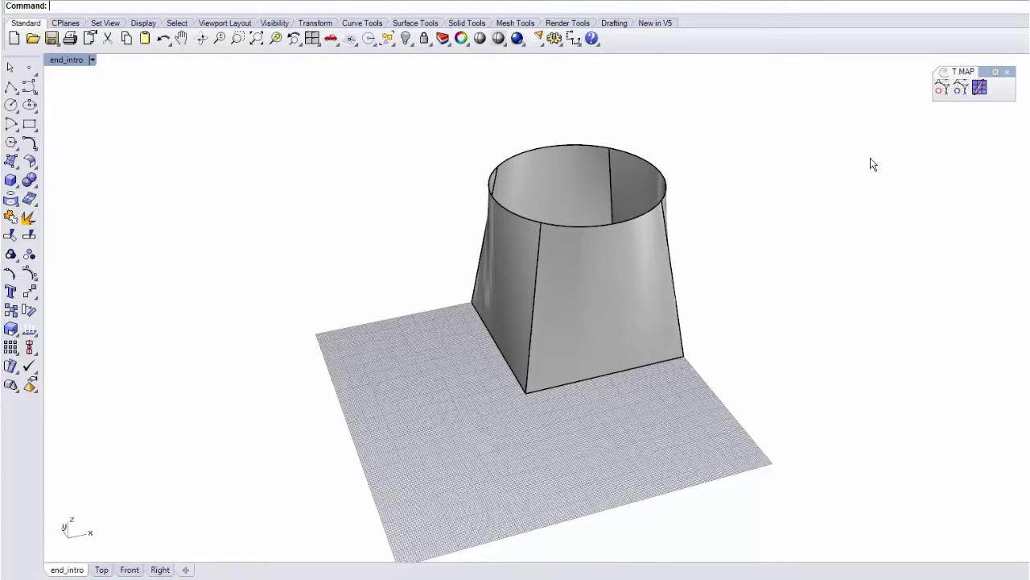
pyautogui.click(941, 91)
pyautogui.click(587, 269)
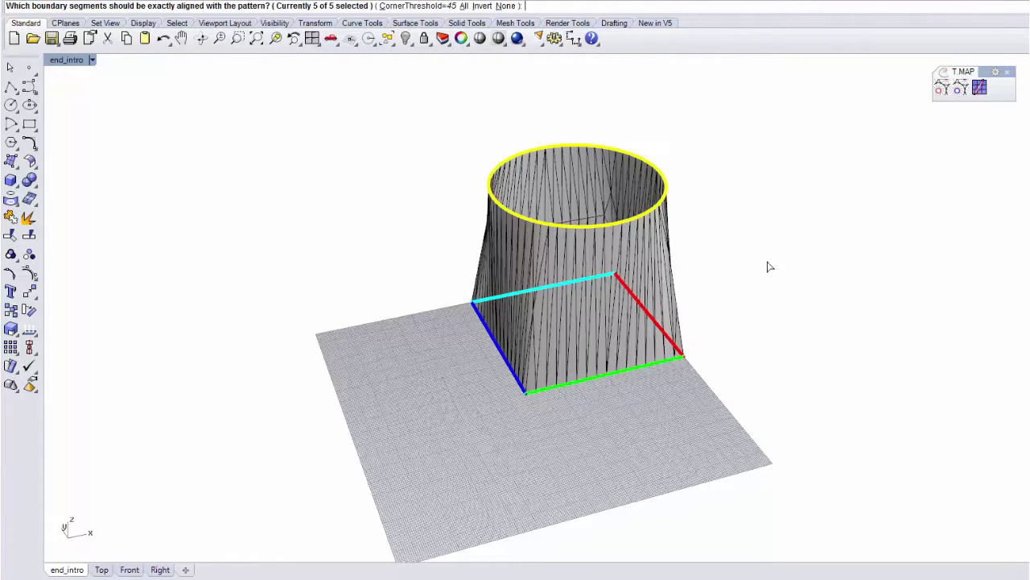
pyautogui.moveTo(816, 282); pyautogui.dragTo(899, 295, button='right')
pyautogui.scroll(3, 528, 221)
pyautogui.moveTo(528, 221); pyautogui.dragTo(635, 250, button='right')
pyautogui.rightClick(855, 259)
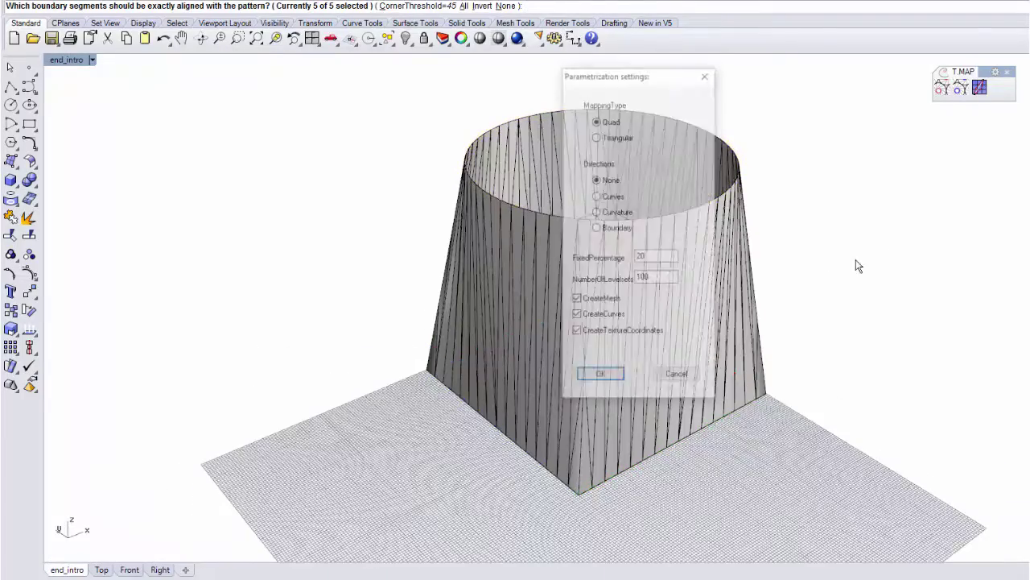
pyautogui.click(679, 379)
pyautogui.click(679, 384)
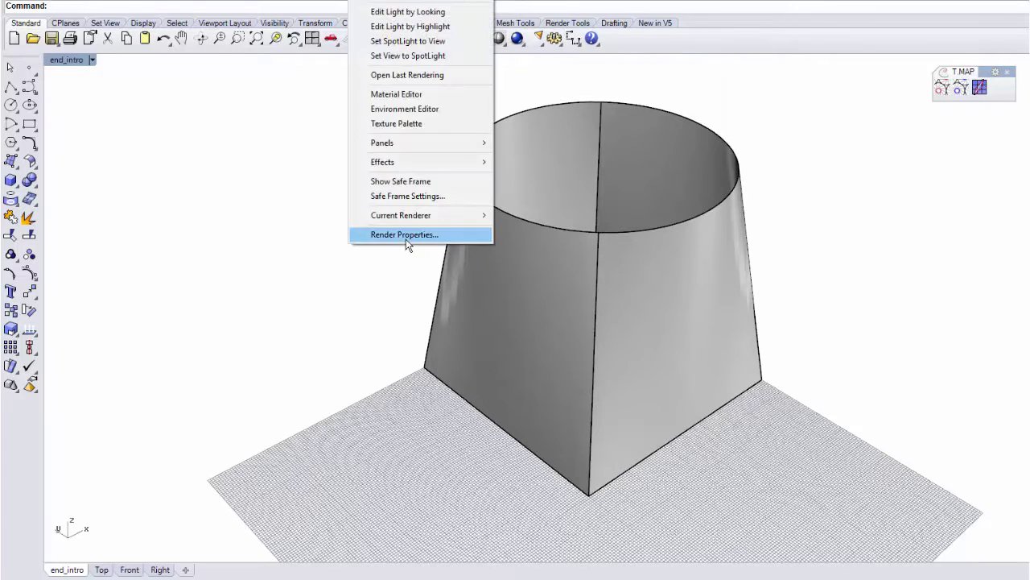
# Set the document's render mesh quality to Custom with a maximum aspect ratio of 1
pyautogui.click(406, 239)
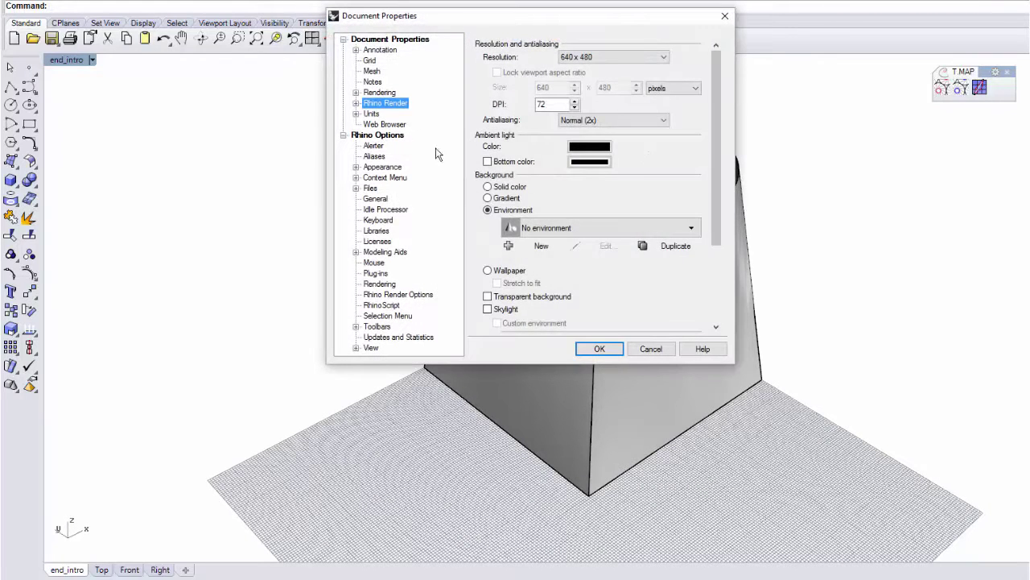
pyautogui.click(372, 71)
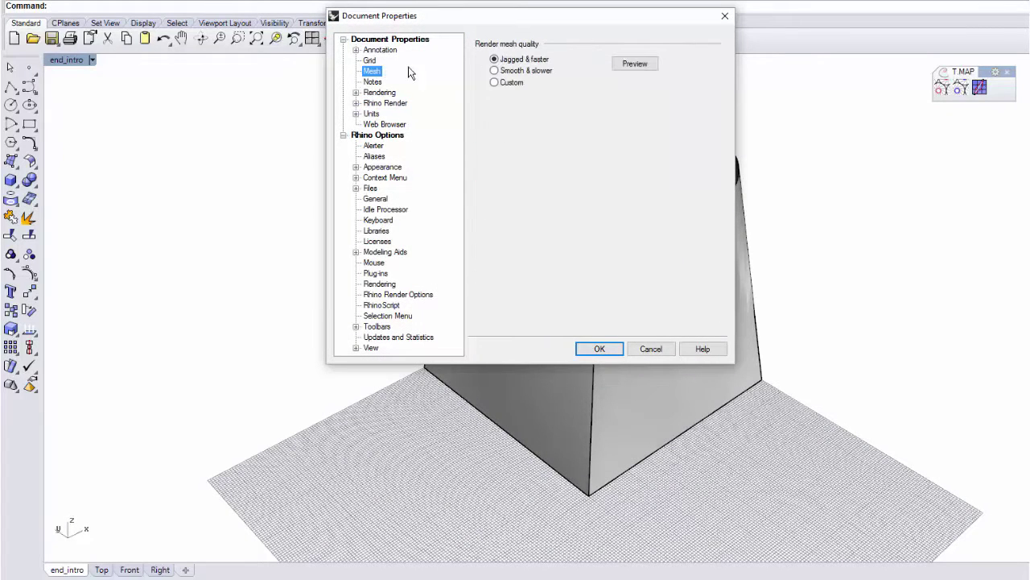
pyautogui.click(505, 84)
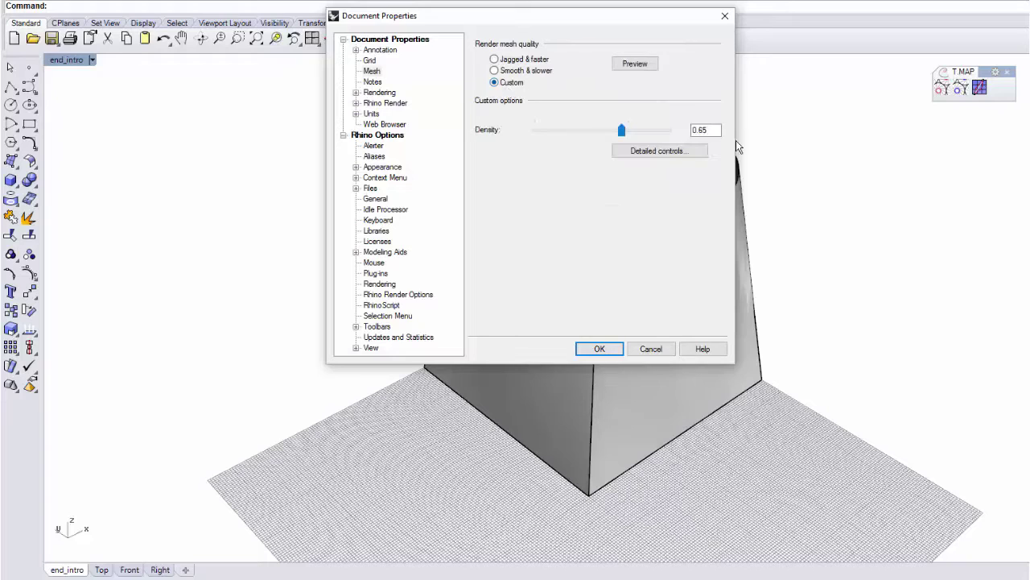
pyautogui.click(649, 152)
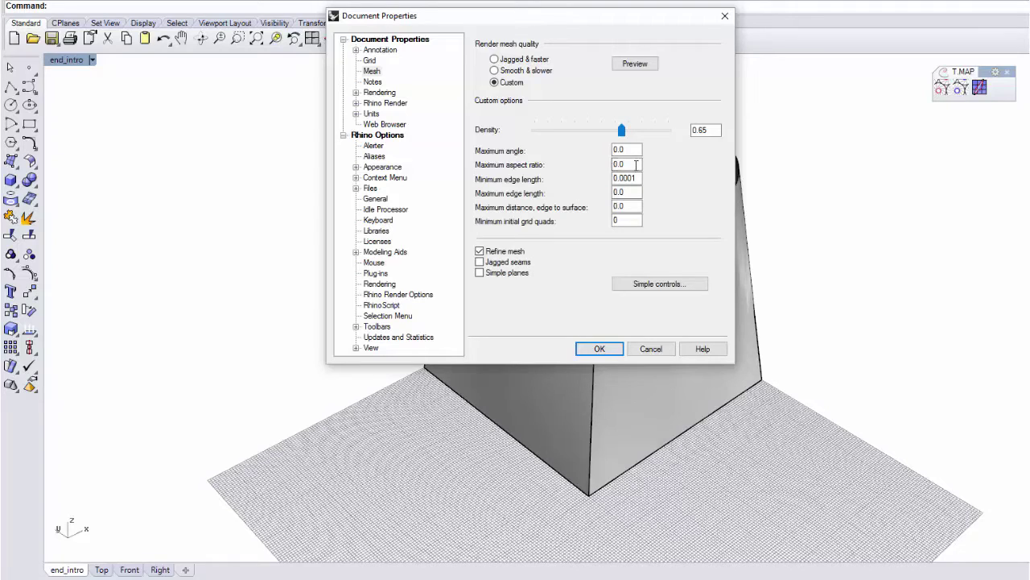
pyautogui.doubleClick(618, 165)
pyautogui.write('1')
pyautogui.click(599, 348)
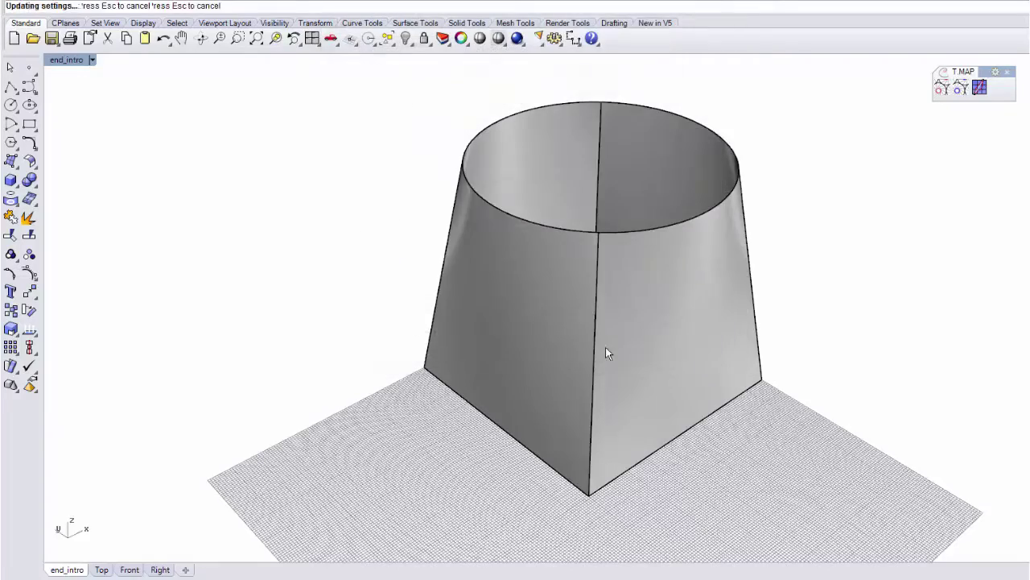
# Start T.MAP on the square-to-round surface and inspect its input mesh and boundary segments from all sides
pyautogui.moveTo(604, 350); pyautogui.dragTo(819, 256, button='right')
pyautogui.click(942, 90)
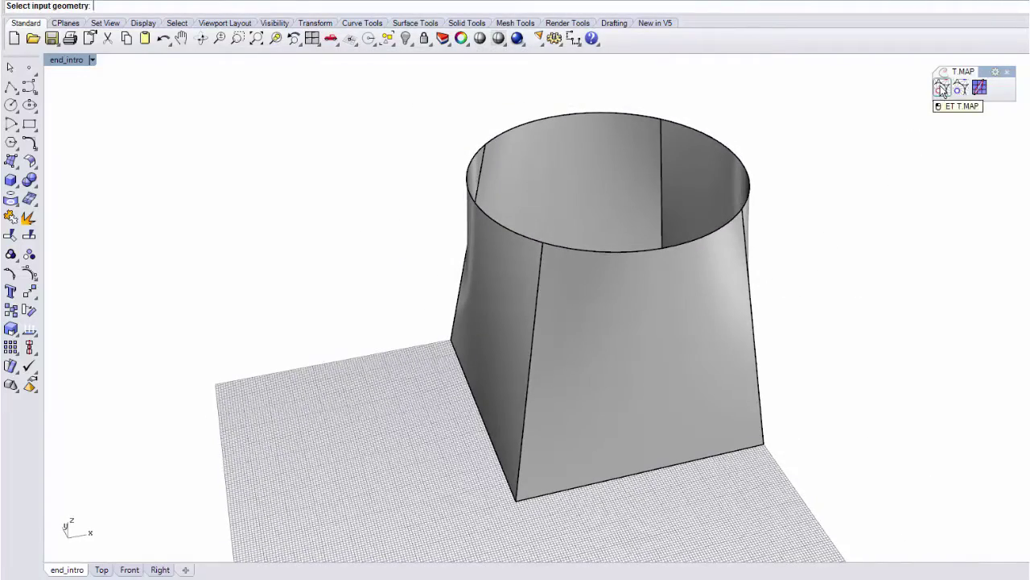
pyautogui.click(604, 375)
pyautogui.moveTo(607, 375); pyautogui.dragTo(713, 327, button='right')
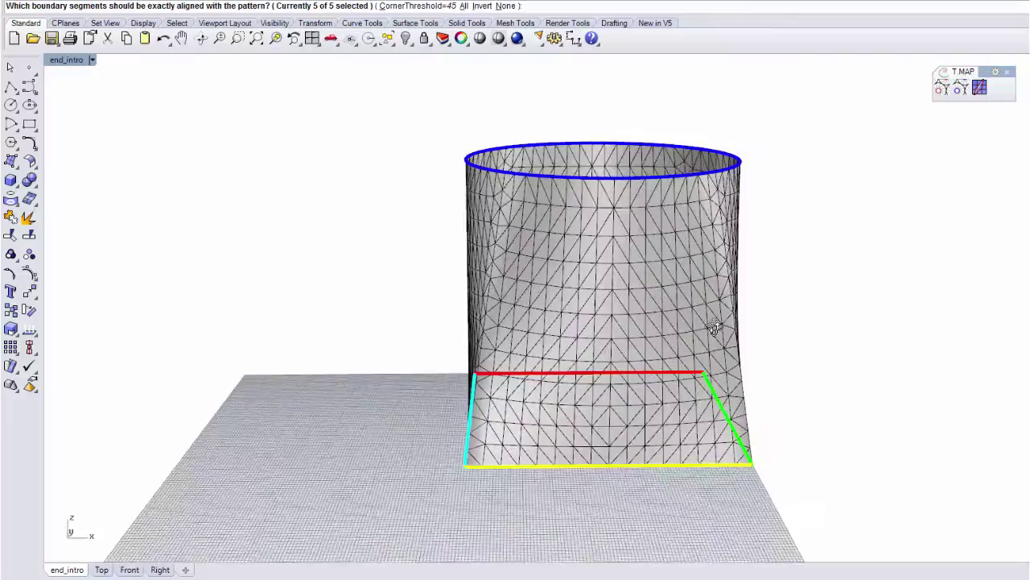
pyautogui.scroll(5, 658, 276)
pyautogui.moveTo(471, 301); pyautogui.dragTo(642, 327, button='right')
pyautogui.scroll(-5, 643, 325)
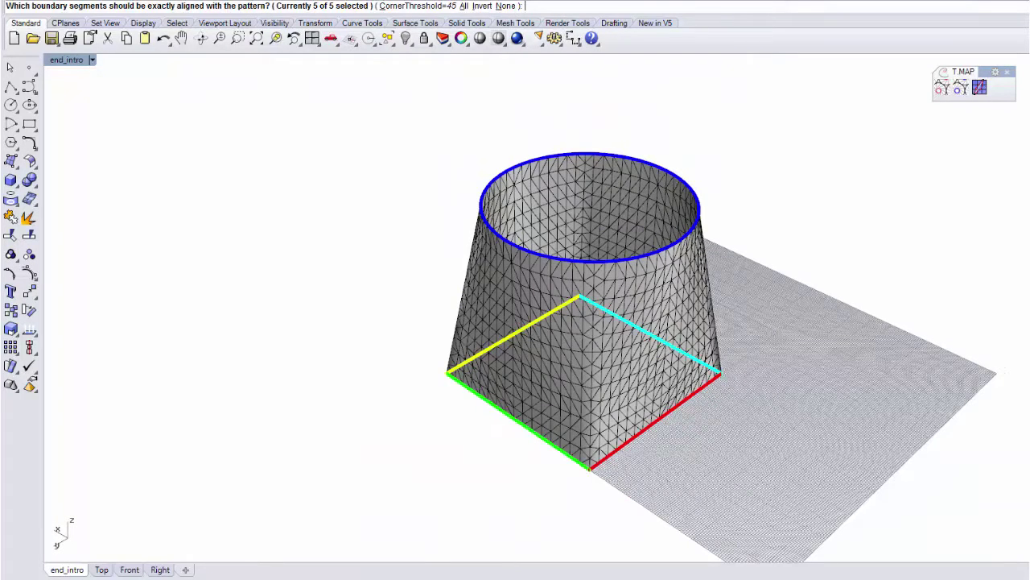
pyautogui.moveTo(834, 364); pyautogui.dragTo(550, 338, button='right')
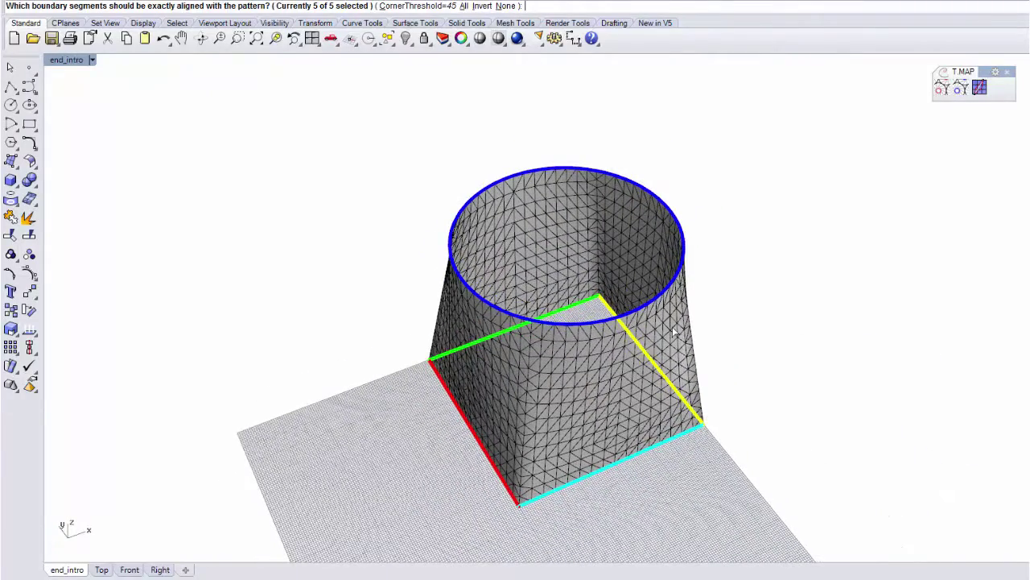
pyautogui.moveTo(776, 324); pyautogui.dragTo(885, 290, button='right')
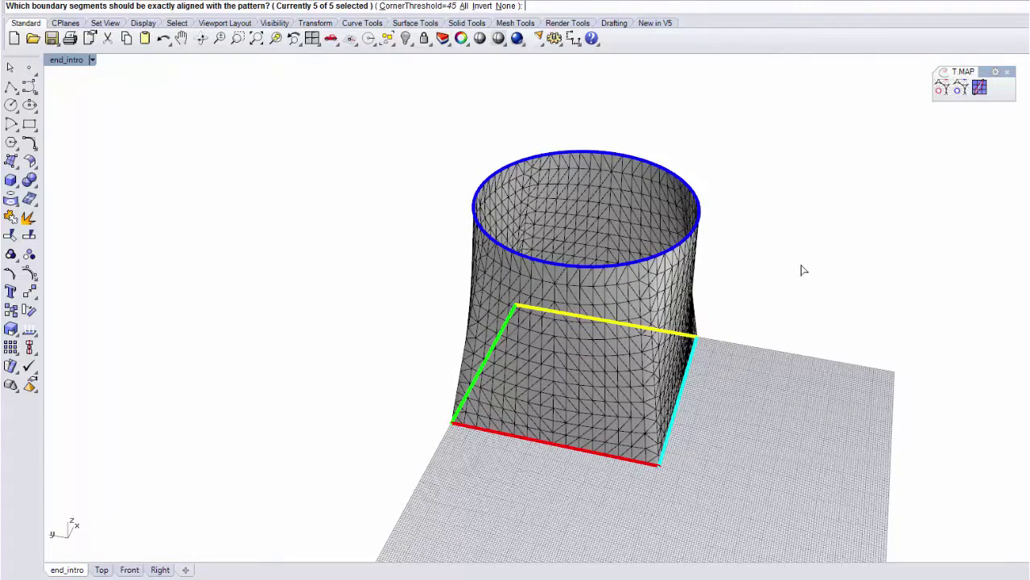
pyautogui.moveTo(459, 328); pyautogui.dragTo(568, 320, button='right')
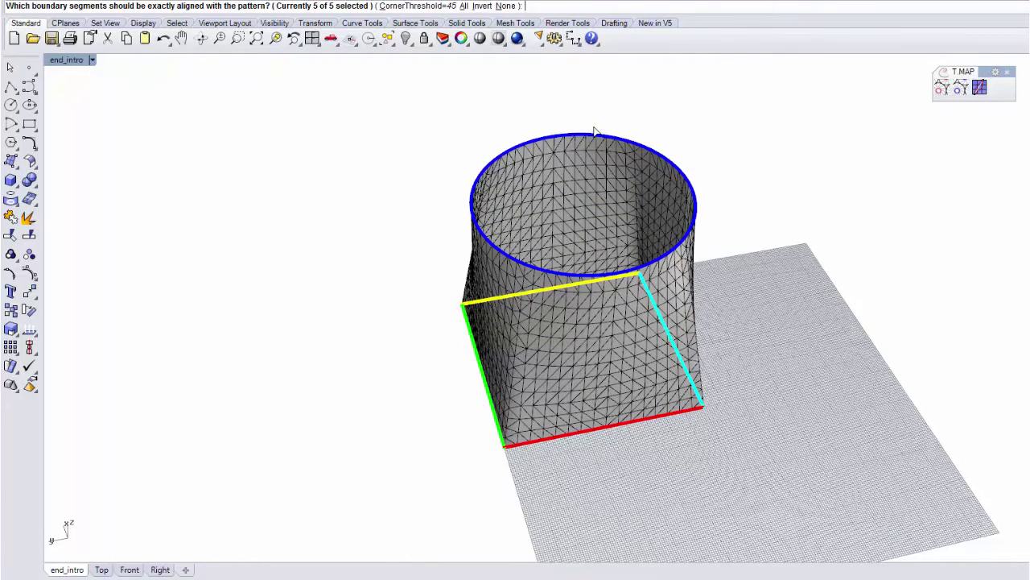
pyautogui.moveTo(595, 132); pyautogui.dragTo(587, 156, button='right')
# Toggle the upper circular boundary and one lower straight edge out of the alignment selection and back in
pyautogui.click(544, 170)
pyautogui.click(545, 170)
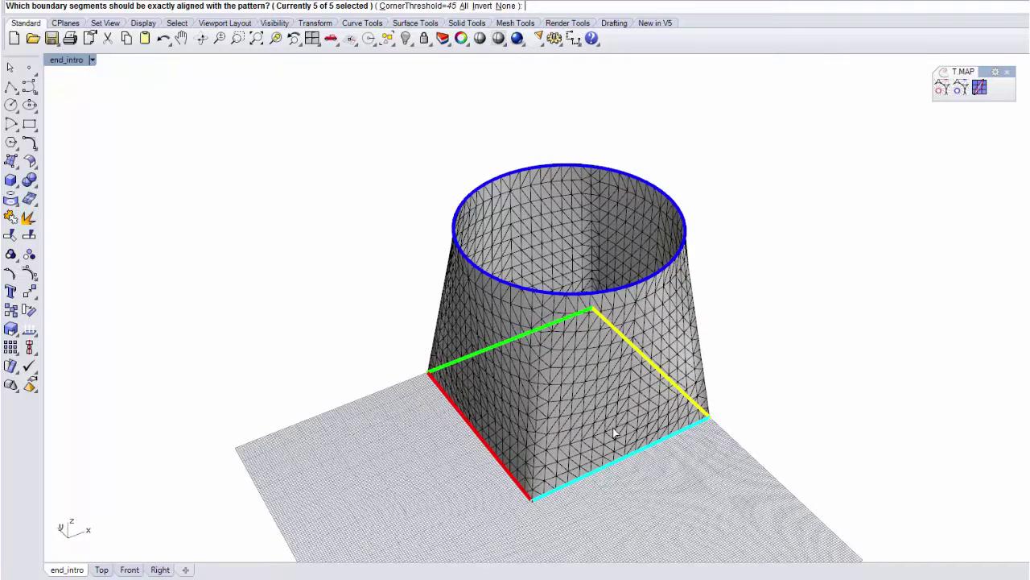
pyautogui.click(617, 465)
pyautogui.click(617, 461)
# Exclude all boundary segments from pattern alignment and generate a Quad mesh with directions None, 30 level sets and Cut boundary treatment
pyautogui.click(505, 5)
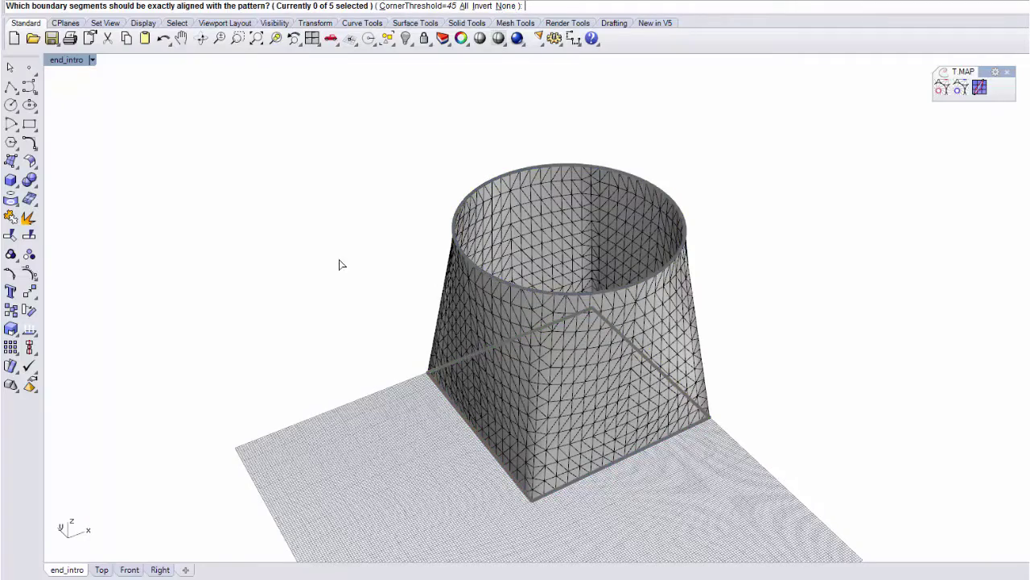
pyautogui.moveTo(255, 326); pyautogui.dragTo(282, 321, button='right')
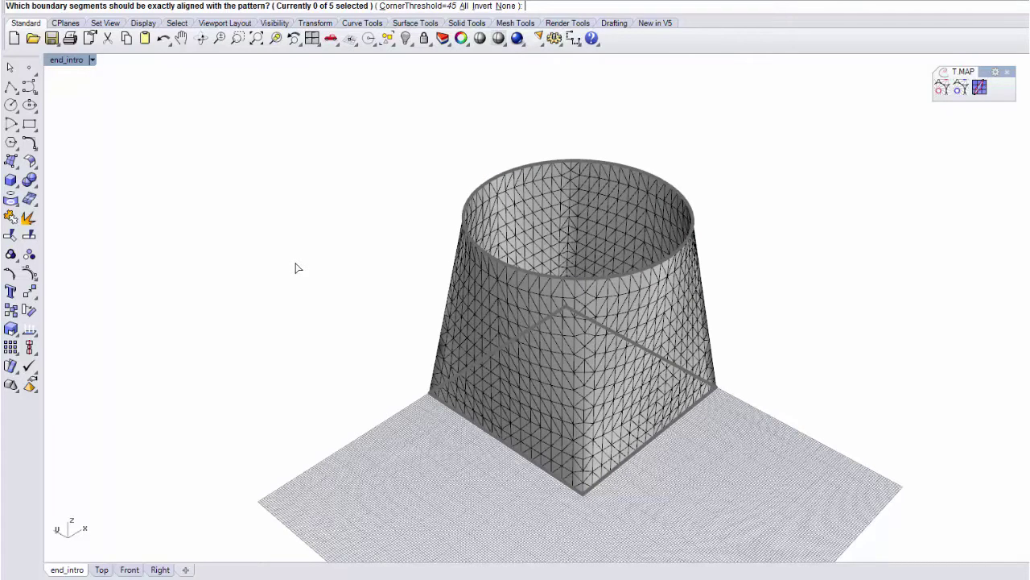
pyautogui.press('Return')
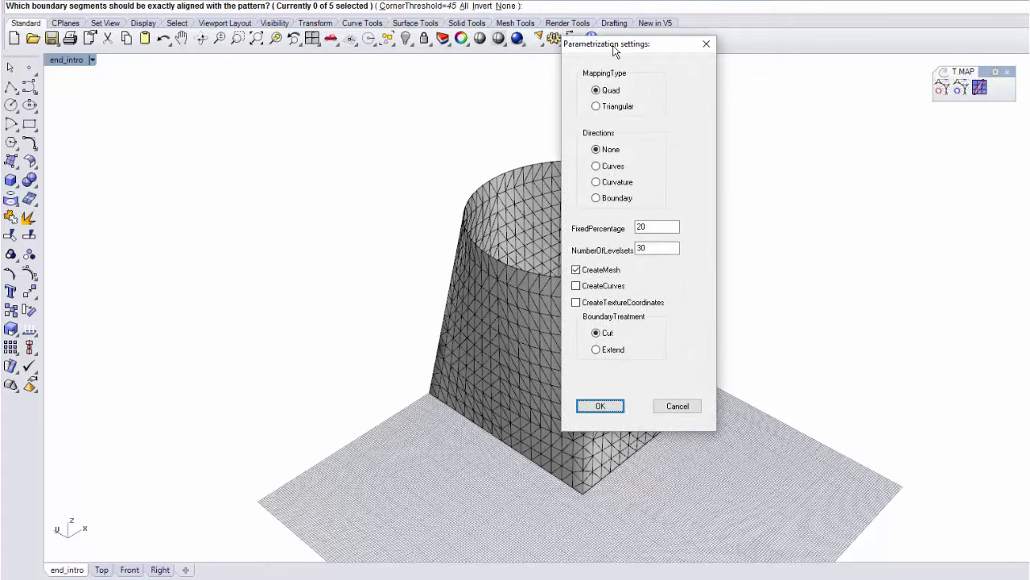
pyautogui.moveTo(614, 50); pyautogui.dragTo(838, 59)
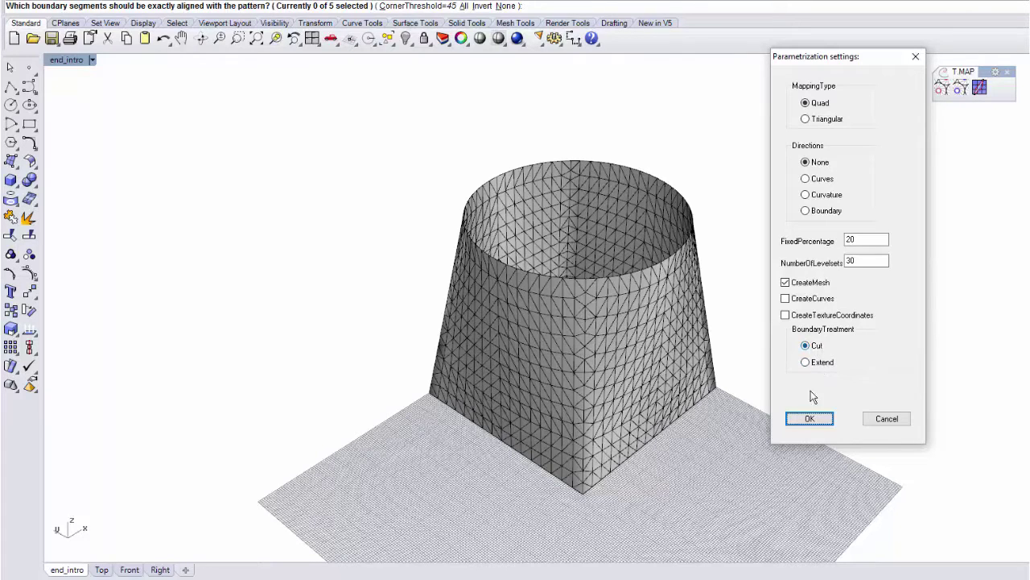
pyautogui.click(809, 418)
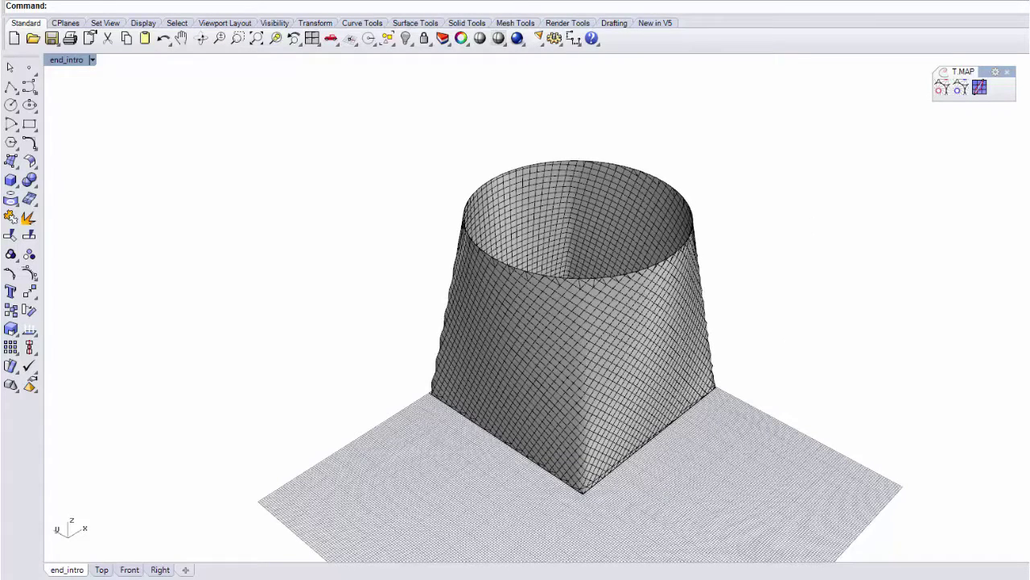
# Examine how the quad mesh pattern is cut along the upper circular rim, up close and all around
pyautogui.scroll(2, 596, 283)
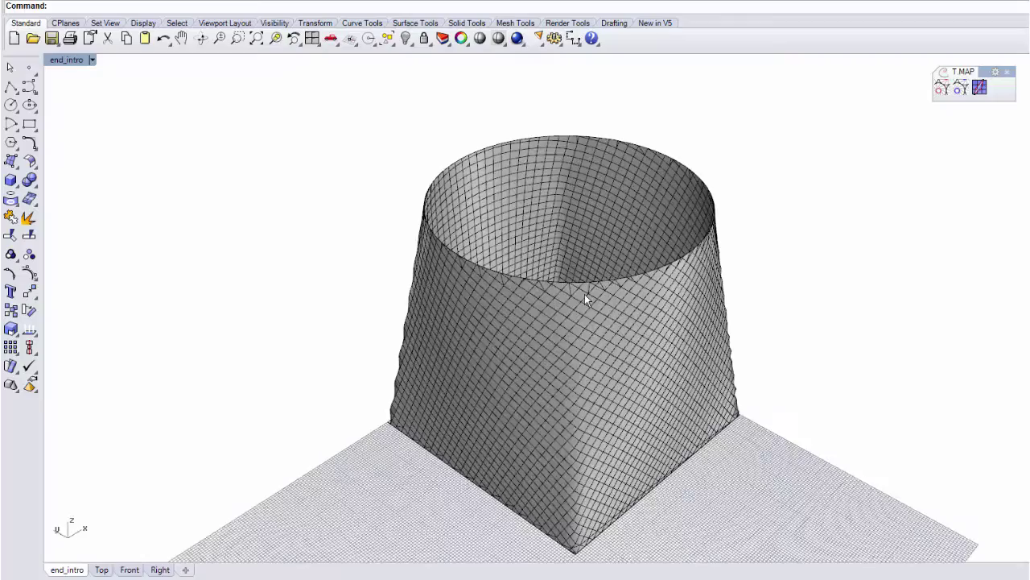
pyautogui.moveTo(585, 294); pyautogui.dragTo(651, 255, button='right')
pyautogui.scroll(4, 572, 198)
pyautogui.moveTo(500, 237); pyautogui.dragTo(623, 215, button='right')
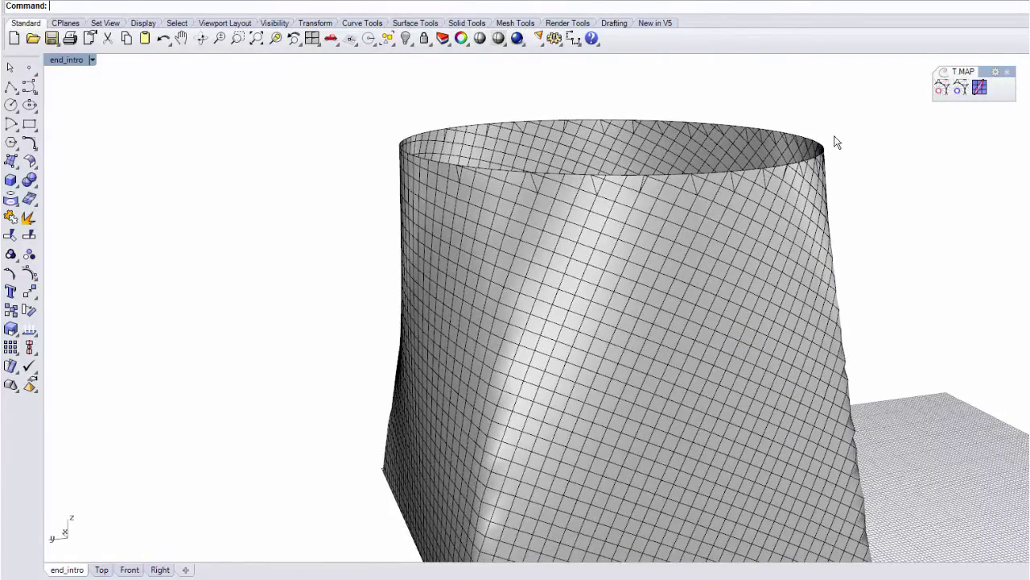
pyautogui.scroll(2, 576, 194)
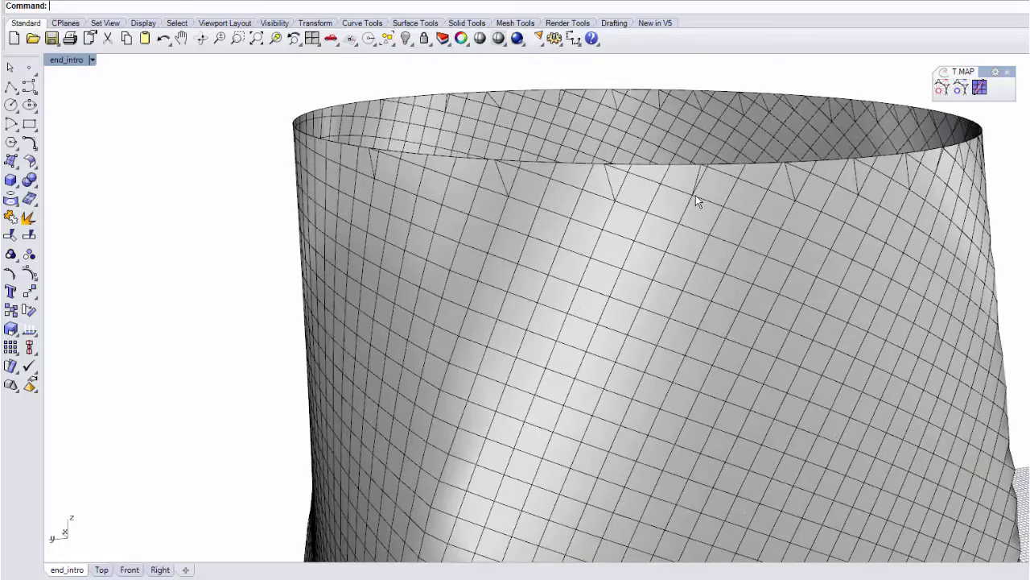
pyautogui.scroll(4, 695, 195)
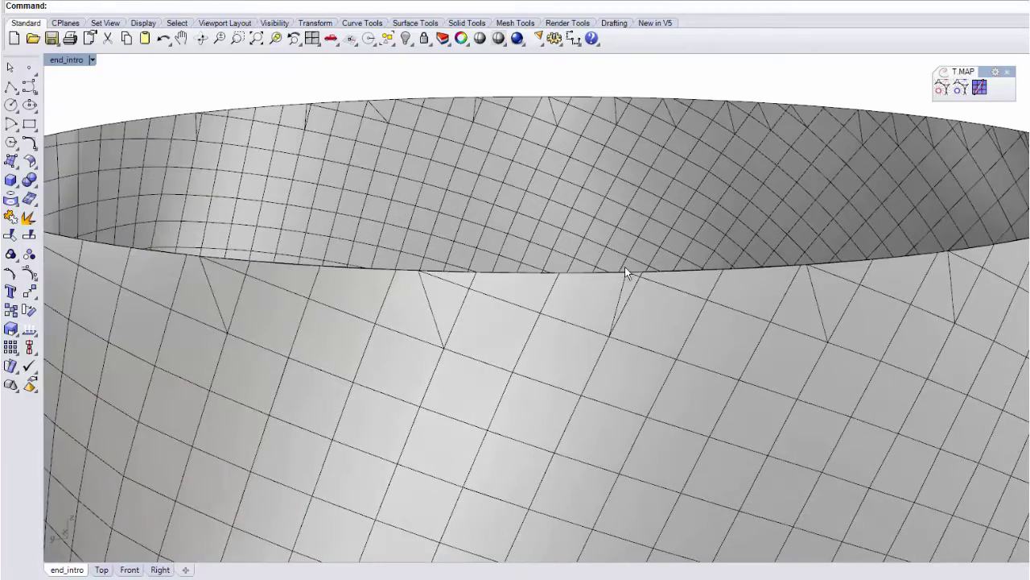
pyautogui.moveTo(331, 320); pyautogui.dragTo(547, 269, button='right')
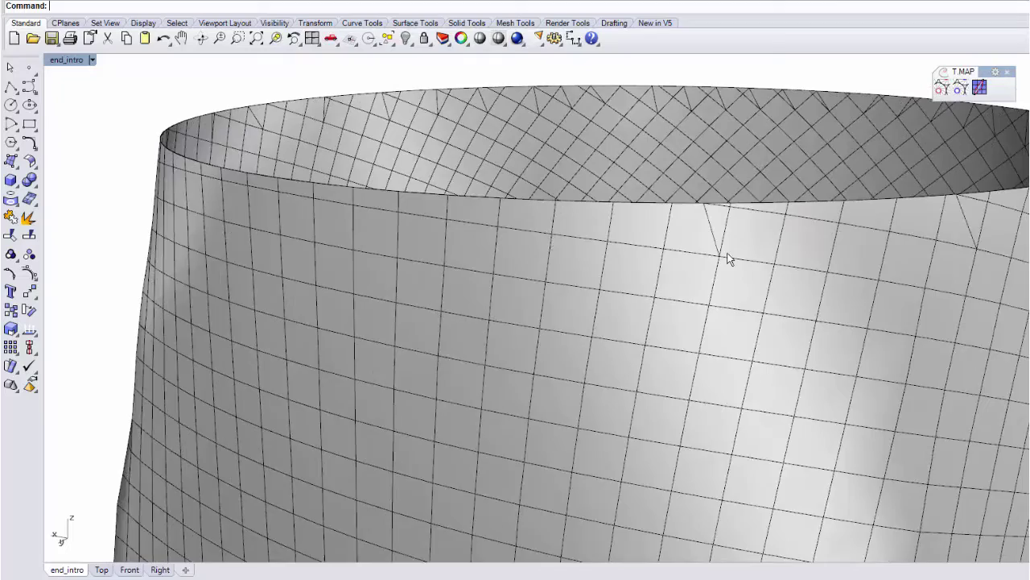
pyautogui.scroll(5, 727, 258)
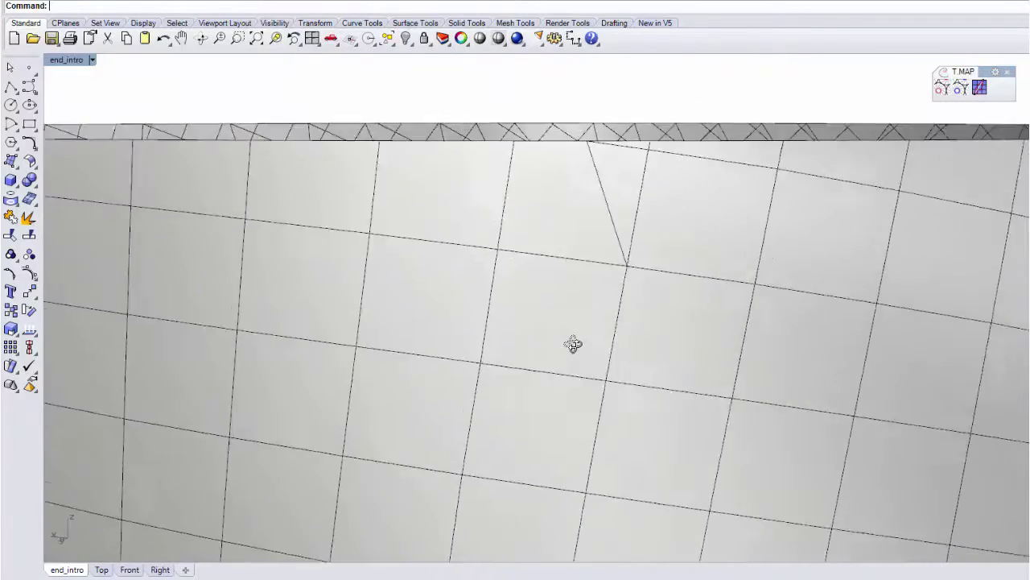
pyautogui.moveTo(574, 343); pyautogui.dragTo(567, 350, button='right')
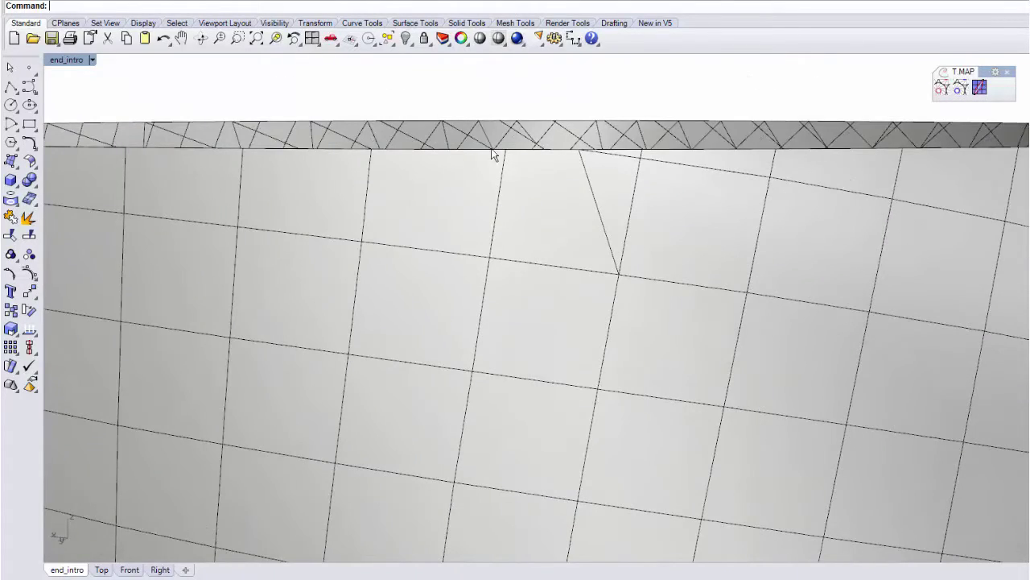
pyautogui.scroll(-8, 617, 283)
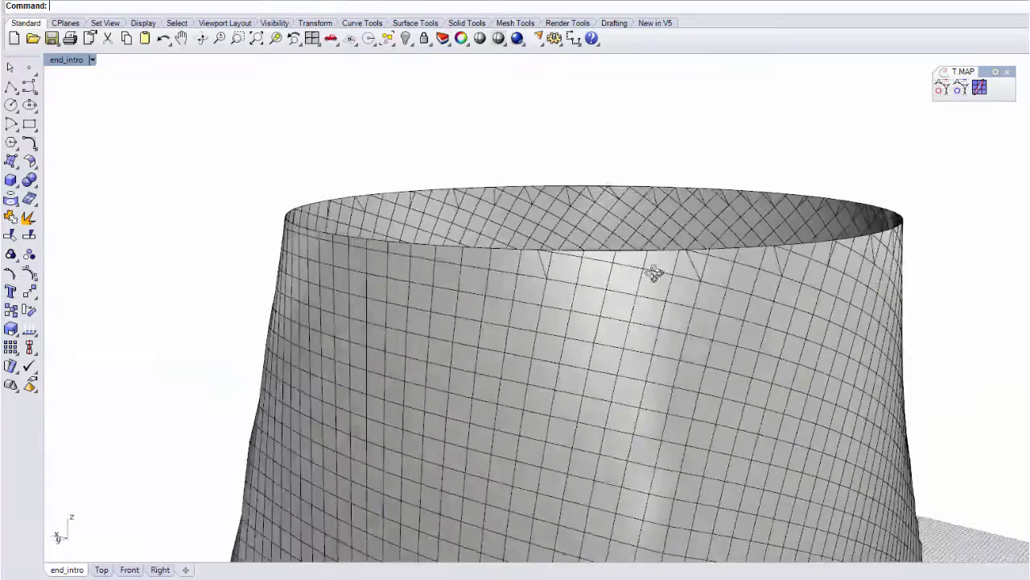
pyautogui.moveTo(654, 273); pyautogui.dragTo(440, 279, button='right')
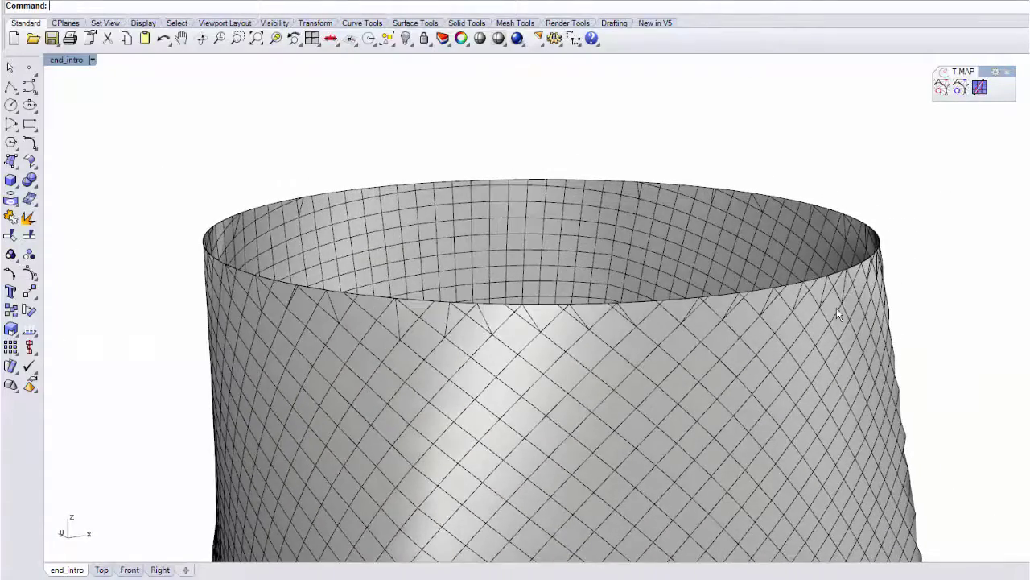
pyautogui.moveTo(888, 247); pyautogui.dragTo(639, 264, button='right')
# Inspect how the quad mesh pattern is cut along the straight edges of the square base
pyautogui.keyDown('shift'); pyautogui.moveTo(676, 359); pyautogui.dragTo(713, 281, button='right'); pyautogui.keyUp('shift')
pyautogui.scroll(-8, 713, 281)
pyautogui.scroll(5, 732, 481)
pyautogui.keyDown('shift'); pyautogui.moveTo(731, 480); pyautogui.dragTo(642, 289, button='right'); pyautogui.keyUp('shift')
pyautogui.scroll(-3, 641, 290)
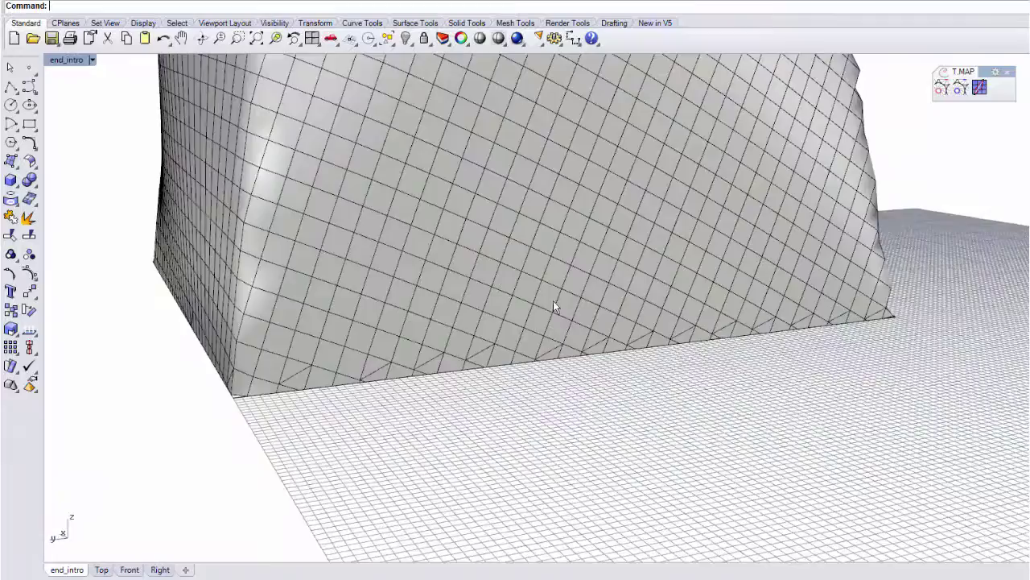
# Examine the cut quad pattern at the base corners and remaining lower edges from the other sides of the mesh
pyautogui.moveTo(553, 305); pyautogui.dragTo(651, 336, button='right')
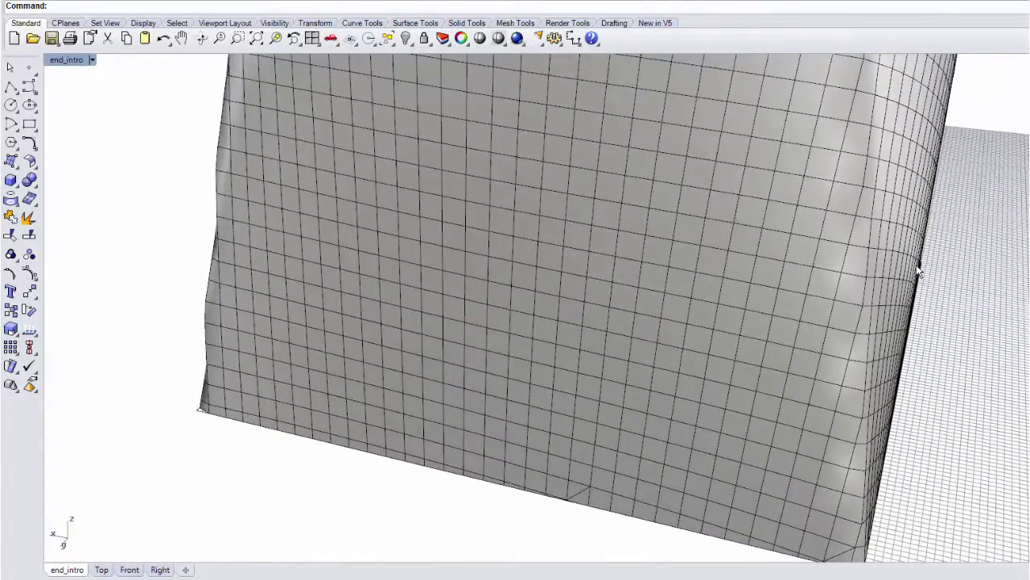
pyautogui.moveTo(929, 252); pyautogui.dragTo(793, 233, button='right')
pyautogui.scroll(-7, 893, 189)
pyautogui.moveTo(877, 222); pyautogui.dragTo(700, 231, button='right')
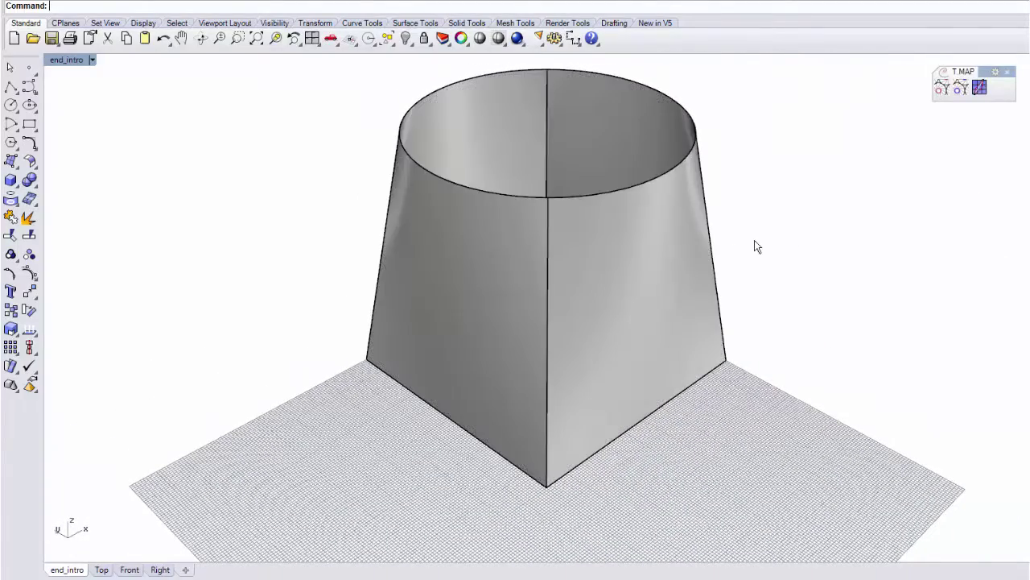
# Generate a Quad mesh of the surface with no aligned boundary segments, directions None, 30 level sets and Extend boundary treatment
pyautogui.click(941, 87)
pyautogui.click(600, 212)
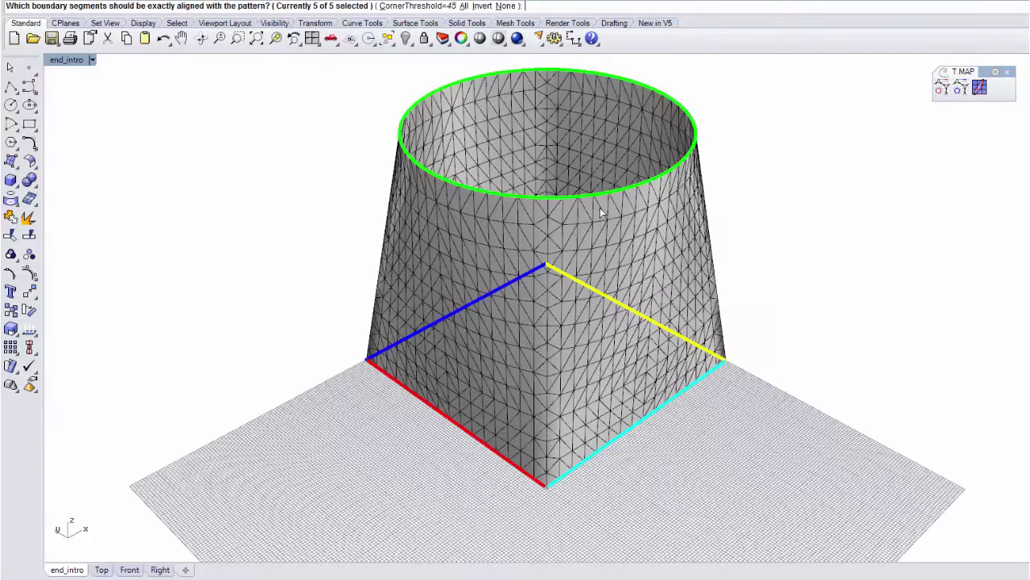
pyautogui.click(506, 6)
pyautogui.rightClick(731, 300)
pyautogui.moveTo(618, 45); pyautogui.dragTo(827, 30)
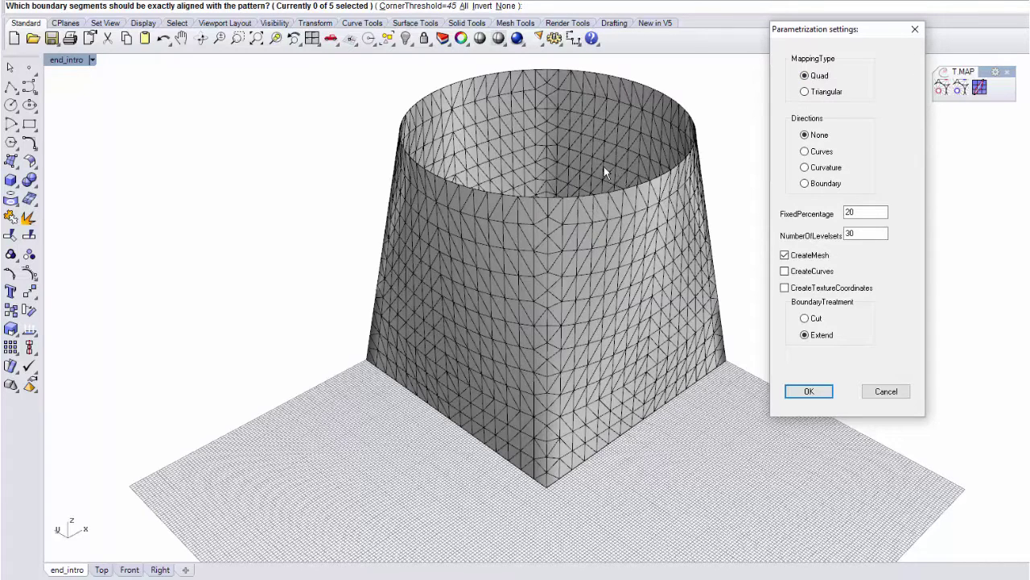
pyautogui.click(809, 383)
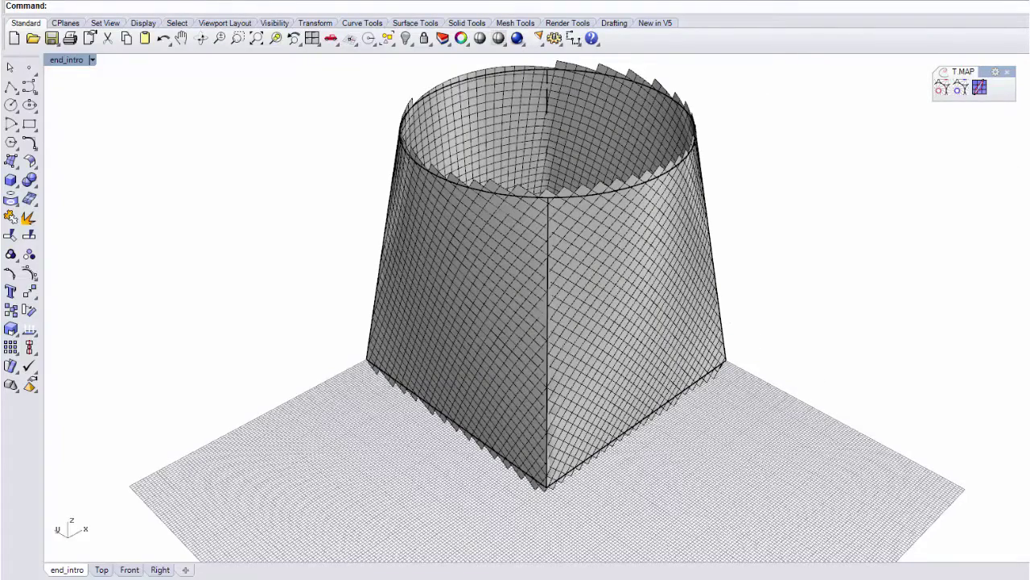
# Inspect how the extended quad mesh overshoots the circular rim and the straight base edges
pyautogui.moveTo(426, 233); pyautogui.dragTo(472, 214, button='right')
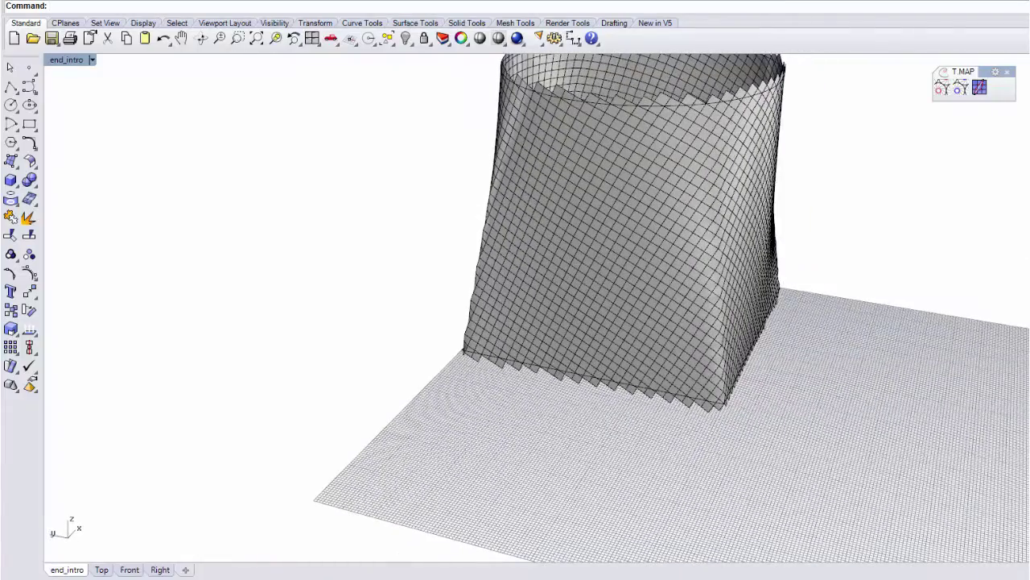
pyautogui.keyDown('shift'); pyautogui.moveTo(679, 326); pyautogui.dragTo(549, 314, button='right'); pyautogui.keyUp('shift')
pyautogui.scroll(4, 652, 356)
pyautogui.moveTo(549, 314); pyautogui.dragTo(424, 252, button='right')
pyautogui.scroll(-4, 545, 240)
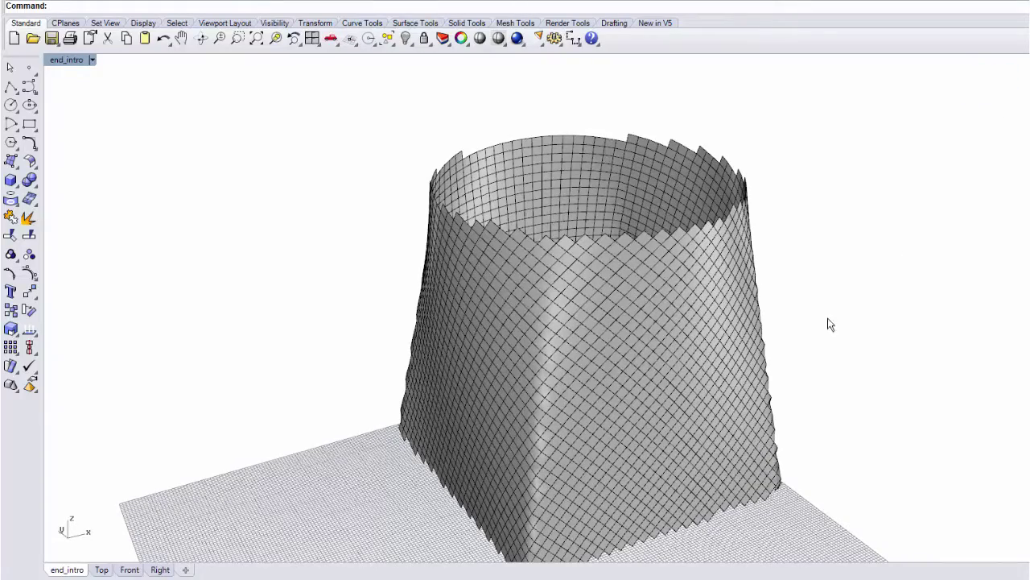
pyautogui.moveTo(854, 326); pyautogui.dragTo(650, 272, button='right')
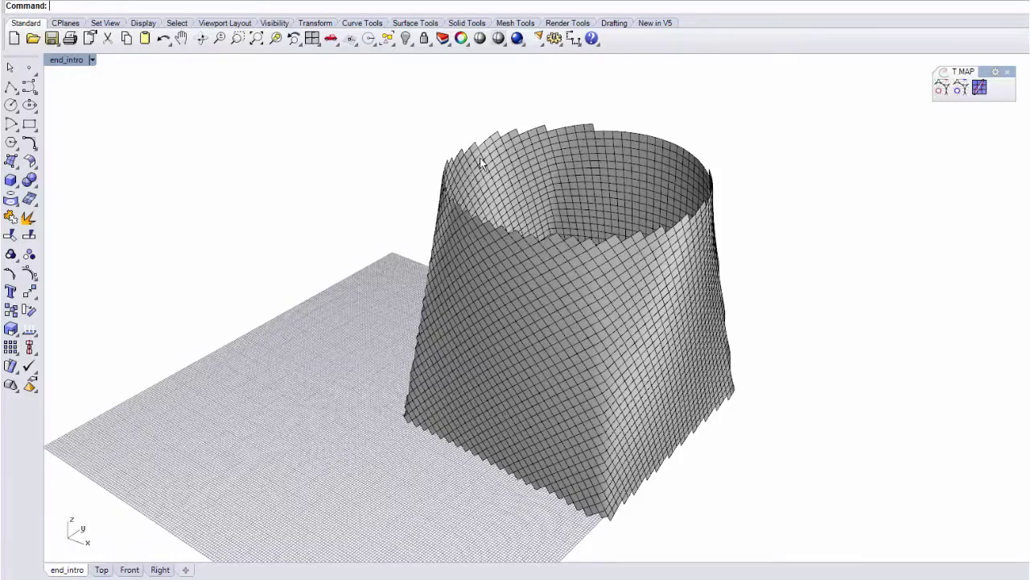
pyautogui.moveTo(553, 207); pyautogui.dragTo(623, 216, button='right')
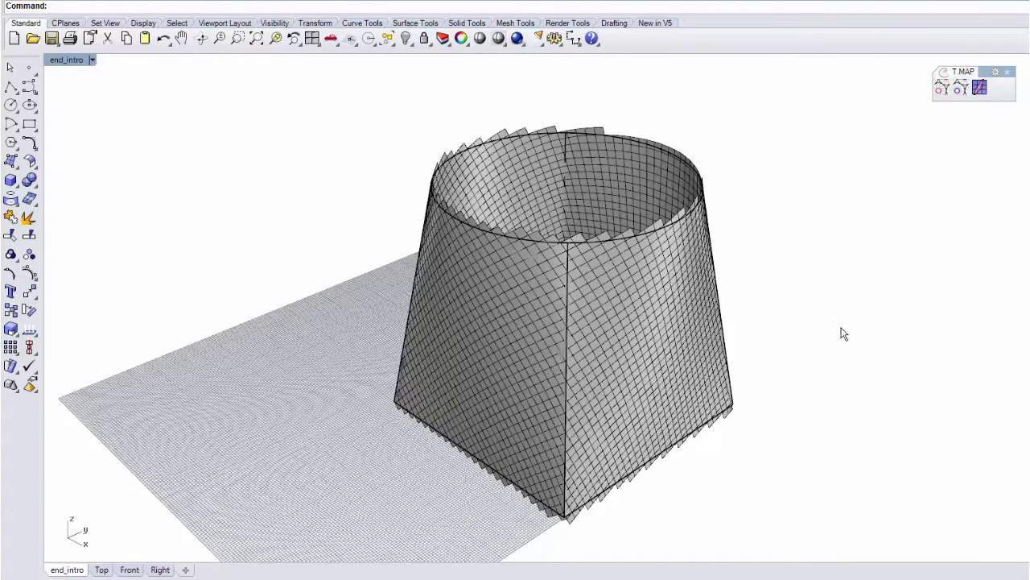
# Undo the extended quad mesh and start a new remesh of the square-to-round surface
pyautogui.hotkey('ctrl', 'z')
pyautogui.moveTo(819, 320); pyautogui.dragTo(879, 309, button='right')
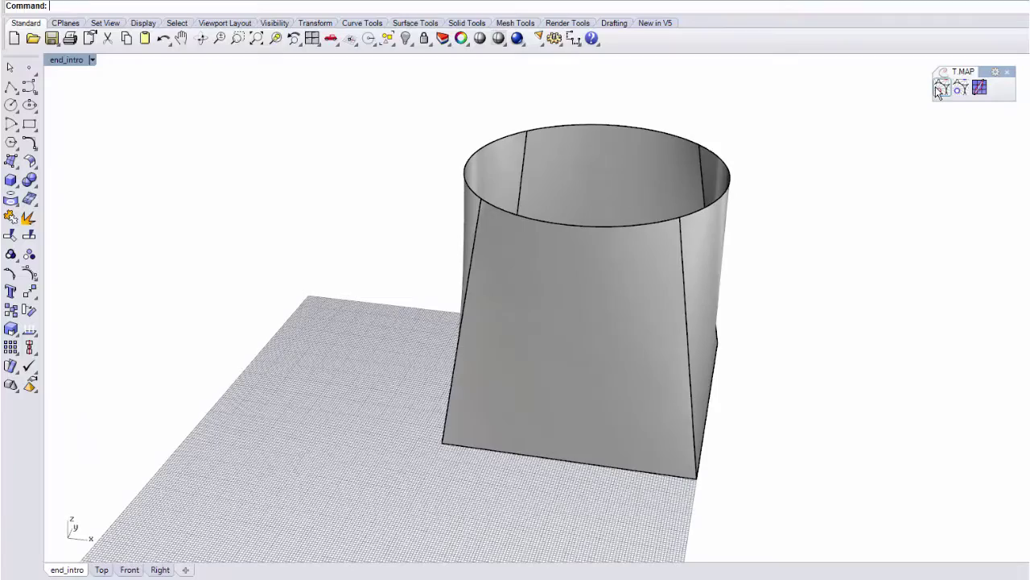
pyautogui.click(940, 90)
pyautogui.click(570, 345)
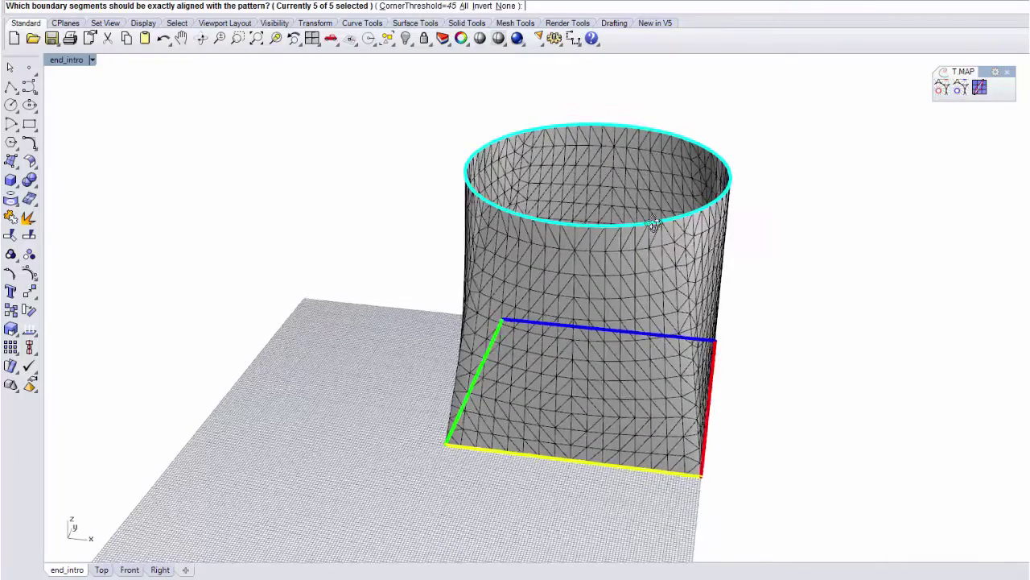
# Examine the boundary segments offered for alignment, from the circular rim to the corners and edges of the square base
pyautogui.moveTo(655, 225); pyautogui.dragTo(724, 198, button='right')
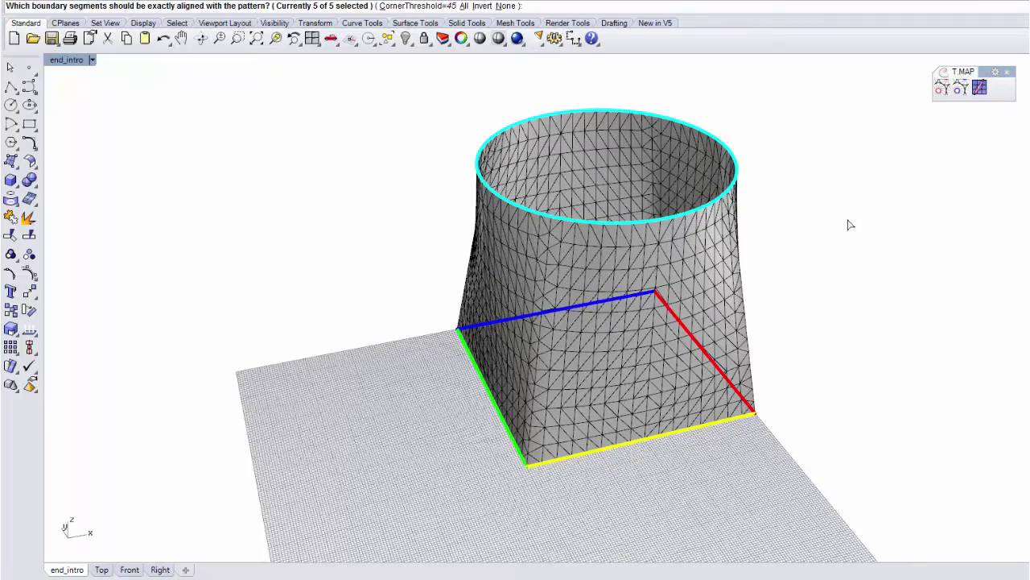
pyautogui.moveTo(849, 224); pyautogui.dragTo(770, 272, button='right')
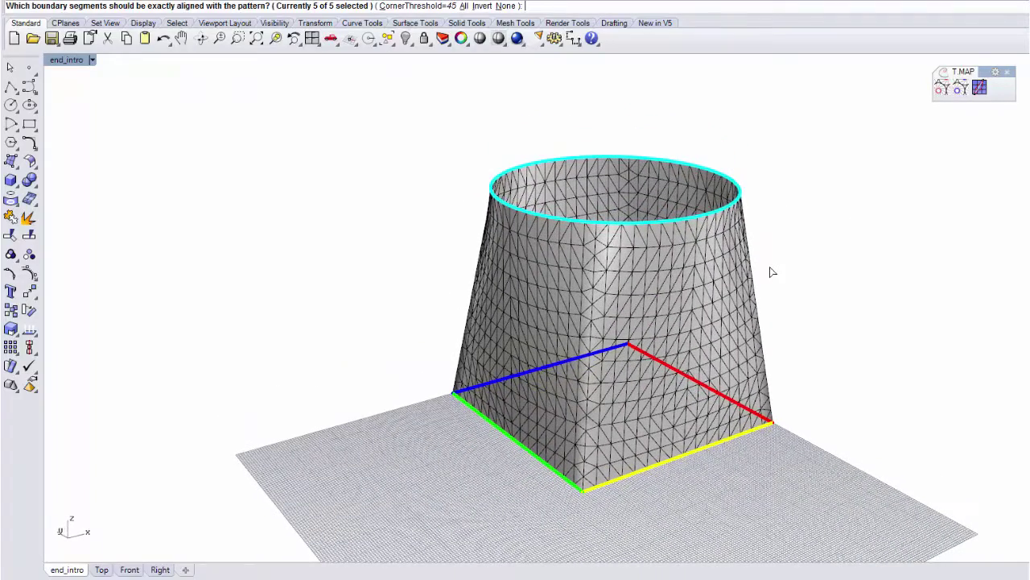
pyautogui.moveTo(544, 312); pyautogui.dragTo(487, 456, button='right')
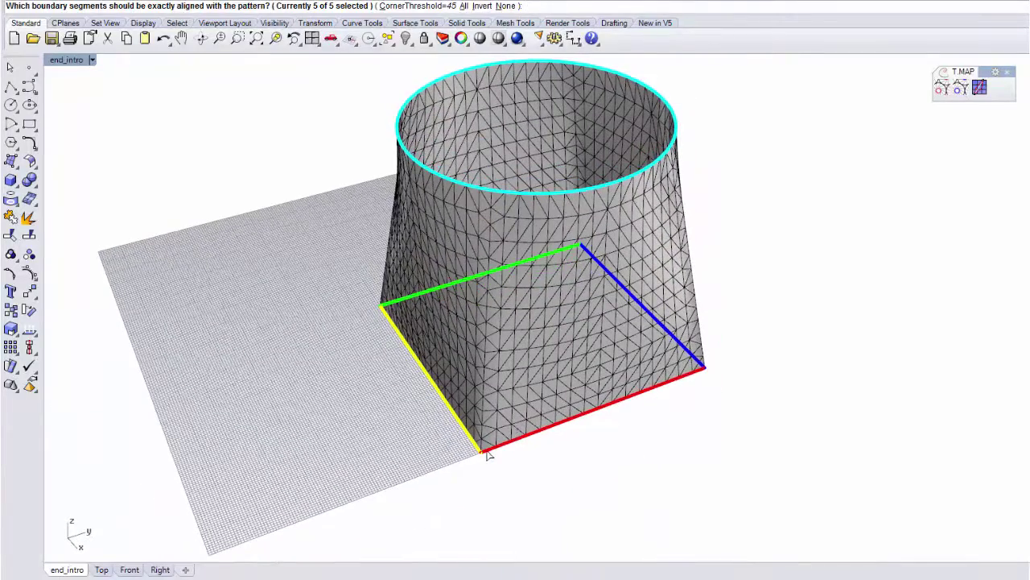
pyautogui.scroll(5, 478, 456)
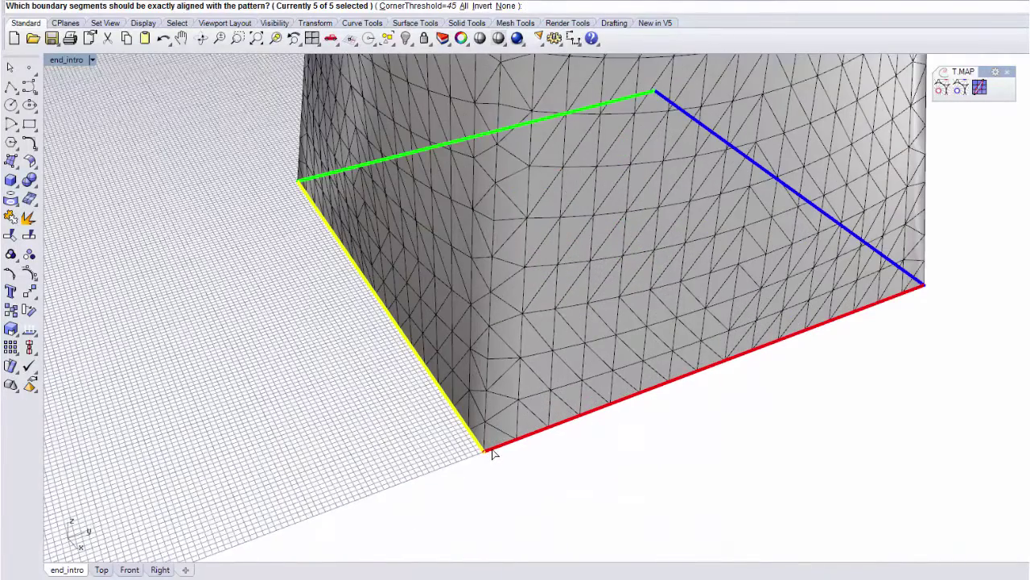
pyautogui.moveTo(566, 432); pyautogui.dragTo(467, 427, button='right')
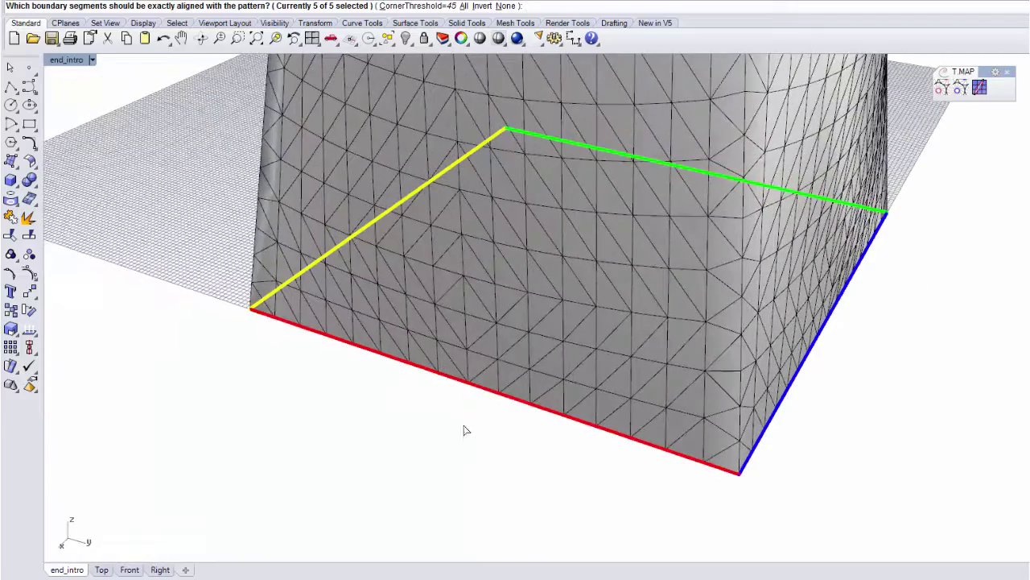
pyautogui.click(494, 399)
pyautogui.moveTo(673, 416); pyautogui.dragTo(582, 413, button='right')
pyautogui.click(483, 432)
pyautogui.click(475, 436)
pyautogui.click(481, 378)
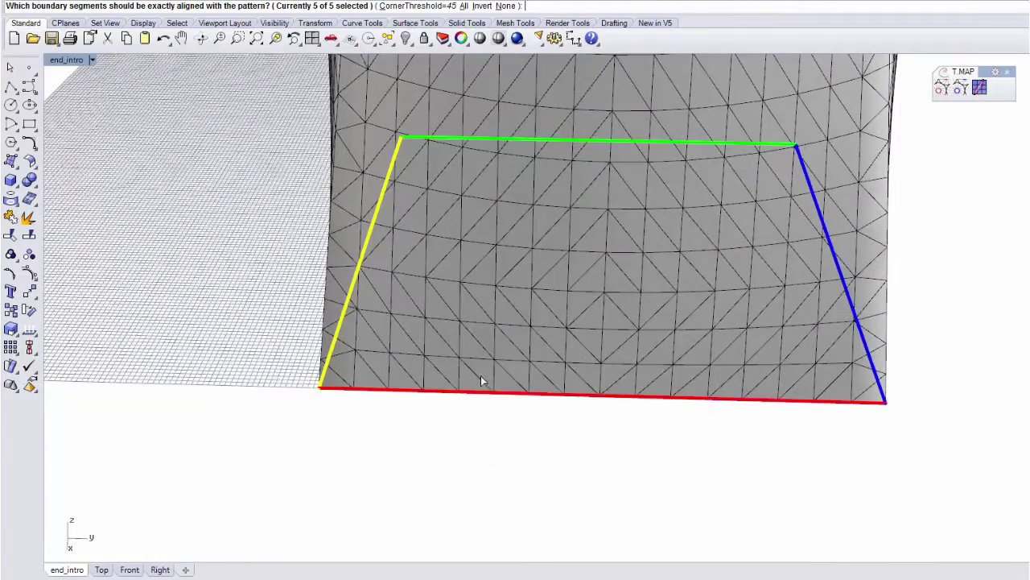
pyautogui.scroll(-3, 423, 358)
pyautogui.keyDown('shift'); pyautogui.moveTo(423, 358); pyautogui.dragTo(354, 421, button='right'); pyautogui.keyUp('shift')
pyautogui.moveTo(355, 421); pyautogui.dragTo(436, 365, button='right')
pyautogui.keyDown('shift'); pyautogui.moveTo(437, 365); pyautogui.dragTo(433, 295, button='right'); pyautogui.keyUp('shift')
pyautogui.moveTo(433, 295); pyautogui.dragTo(720, 341, button='right')
pyautogui.moveTo(596, 281); pyautogui.dragTo(594, 354, button='right')
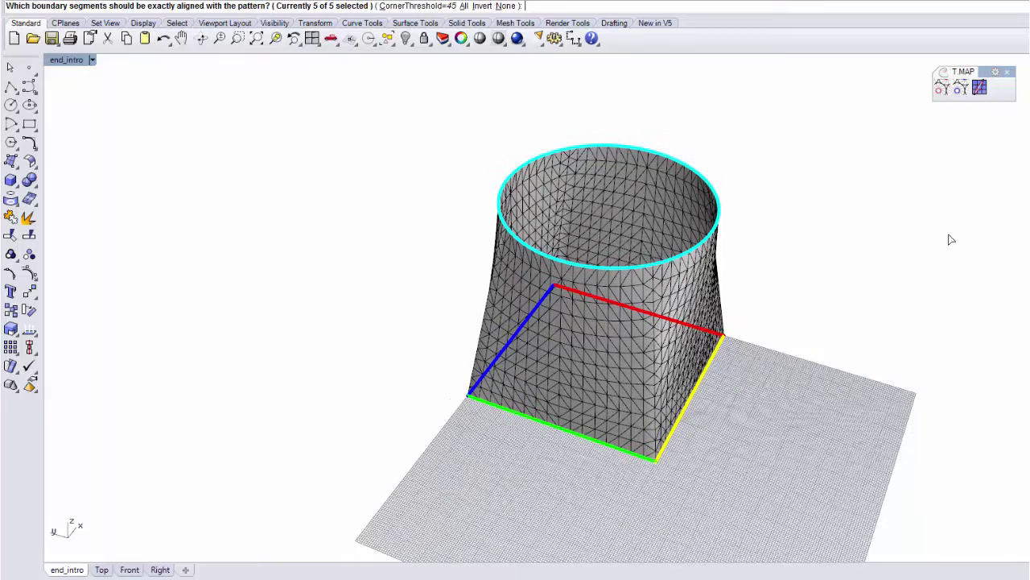
# Generate a Quad mesh aligned with all five boundary segments, using directions None and 30 level sets
pyautogui.press('Return')
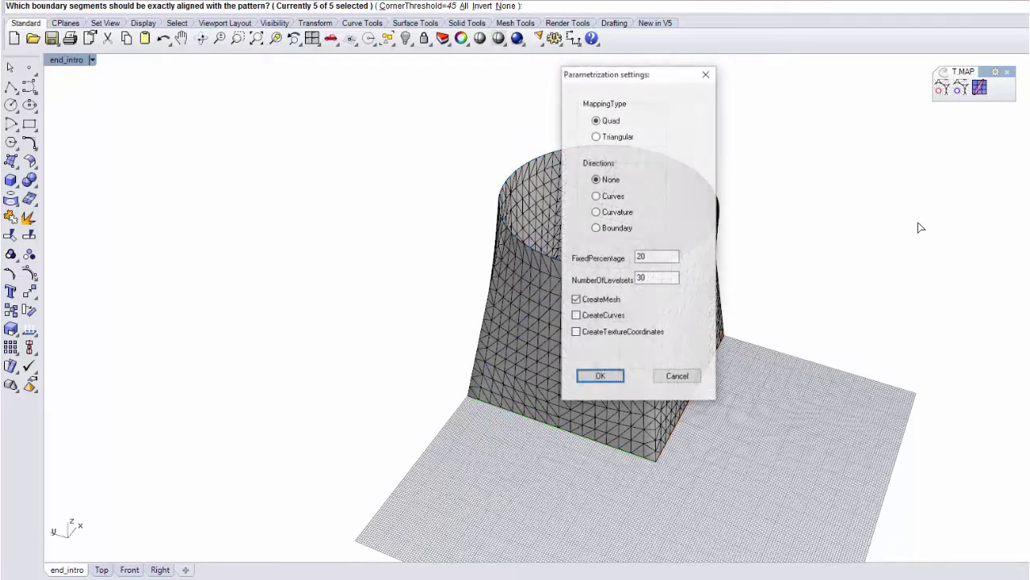
pyautogui.moveTo(617, 80); pyautogui.dragTo(851, 85)
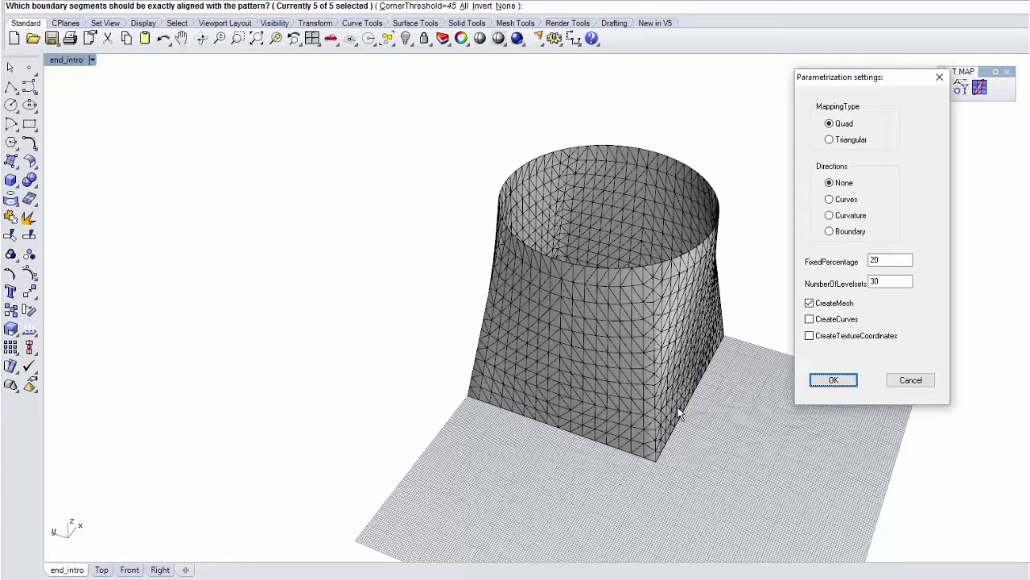
pyautogui.click(834, 382)
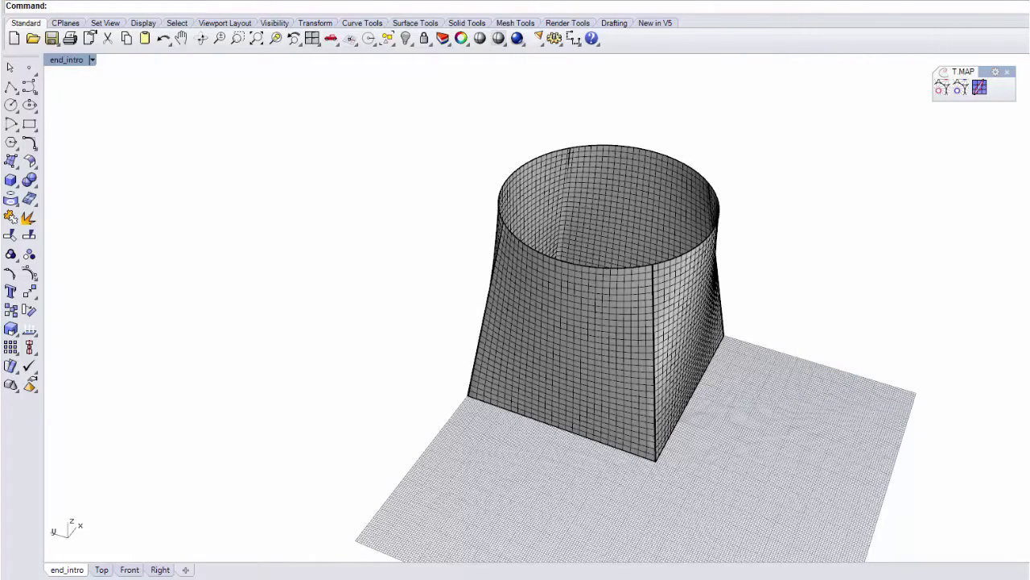
# Inspect how the aligned quad mesh follows the straight base edges and the upper circular rim
pyautogui.moveTo(765, 426); pyautogui.dragTo(671, 364, button='right')
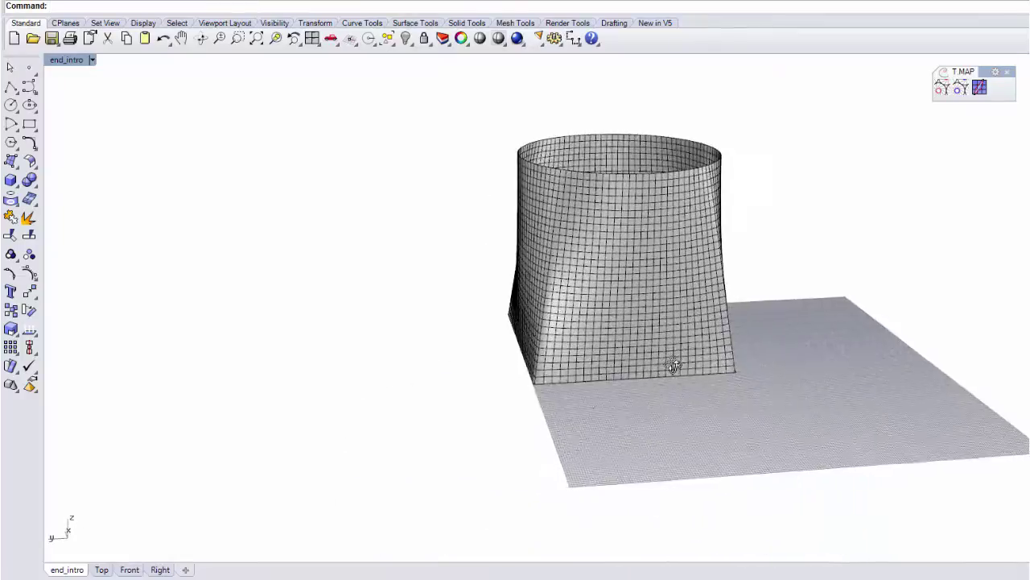
pyautogui.scroll(7, 590, 385)
pyautogui.scroll(-2, 594, 378)
pyautogui.keyDown('shift'); pyautogui.moveTo(584, 341); pyautogui.dragTo(586, 538, button='right'); pyautogui.keyUp('shift')
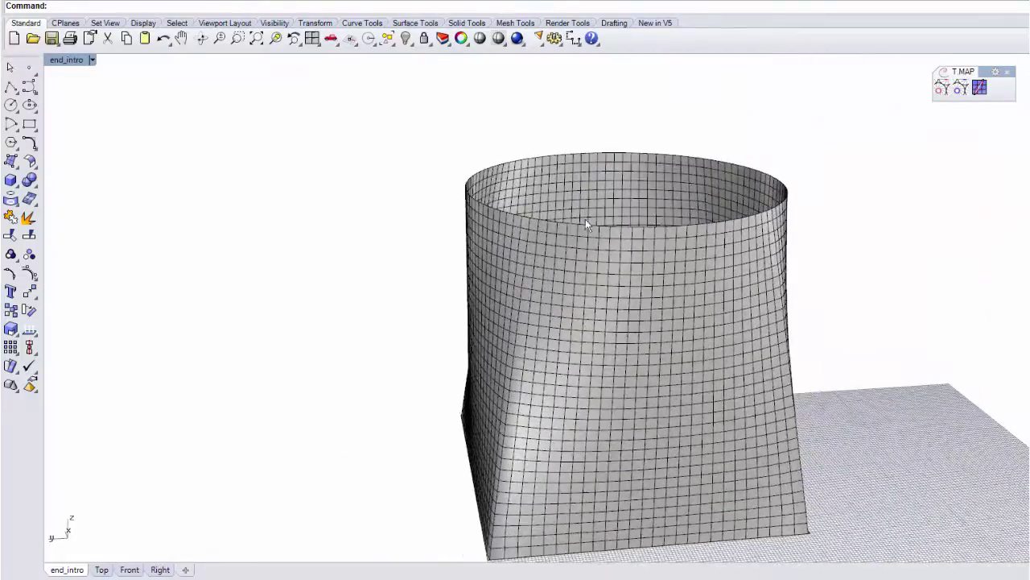
pyautogui.scroll(4, 585, 219)
pyautogui.moveTo(585, 219); pyautogui.dragTo(919, 206, button='right')
pyautogui.keyDown('shift'); pyautogui.moveTo(733, 293); pyautogui.dragTo(840, 303, button='right'); pyautogui.keyUp('shift')
pyautogui.scroll(-2, 736, 257)
pyautogui.scroll(-4, 810, 292)
pyautogui.moveTo(754, 285); pyautogui.dragTo(781, 266, button='right')
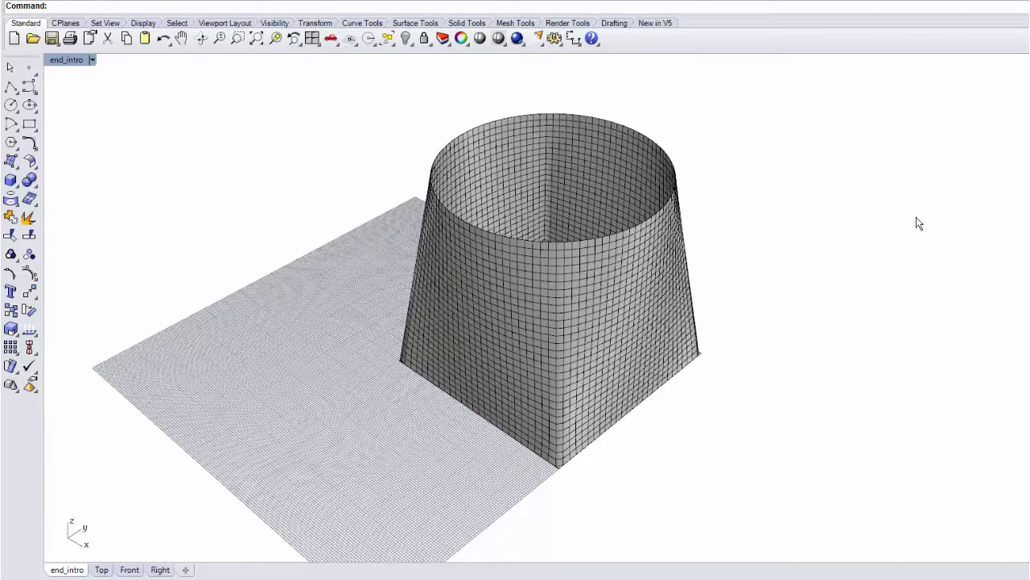
# Undo the quad mesh and generate a Triangular mesh aligned with all five boundary segments, with directions None and 30 level sets
pyautogui.click(867, 248)
pyautogui.hotkey('ctrl', 'z')
pyautogui.hotkey('ctrl', 'z')
pyautogui.click(941, 86)
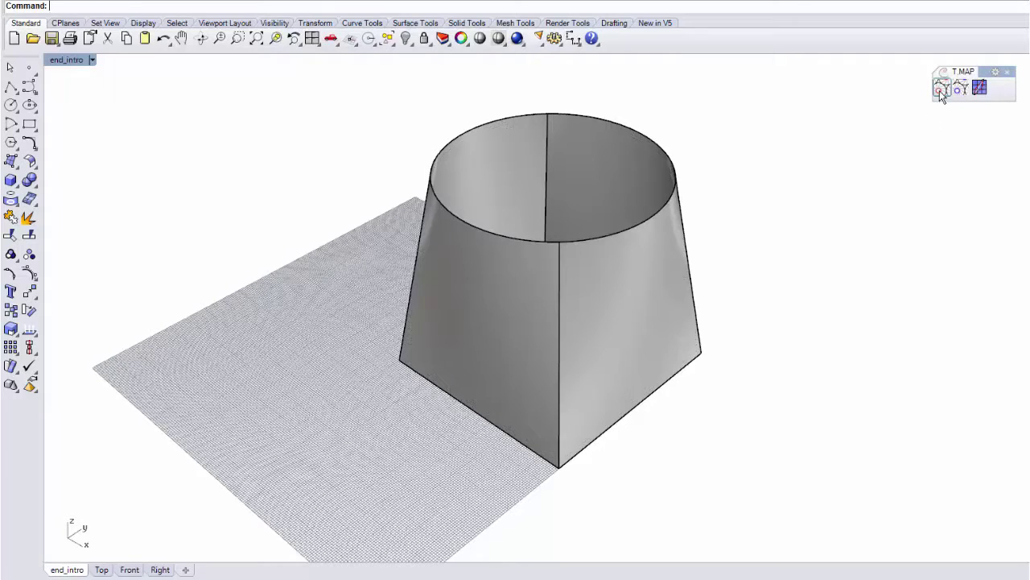
pyautogui.click(670, 269)
pyautogui.press('Return')
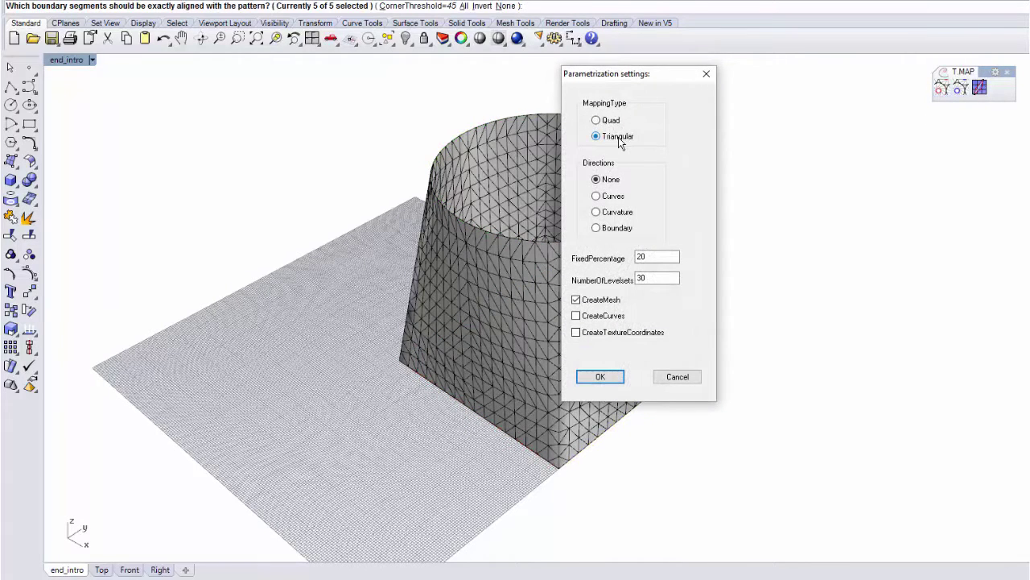
pyautogui.click(598, 378)
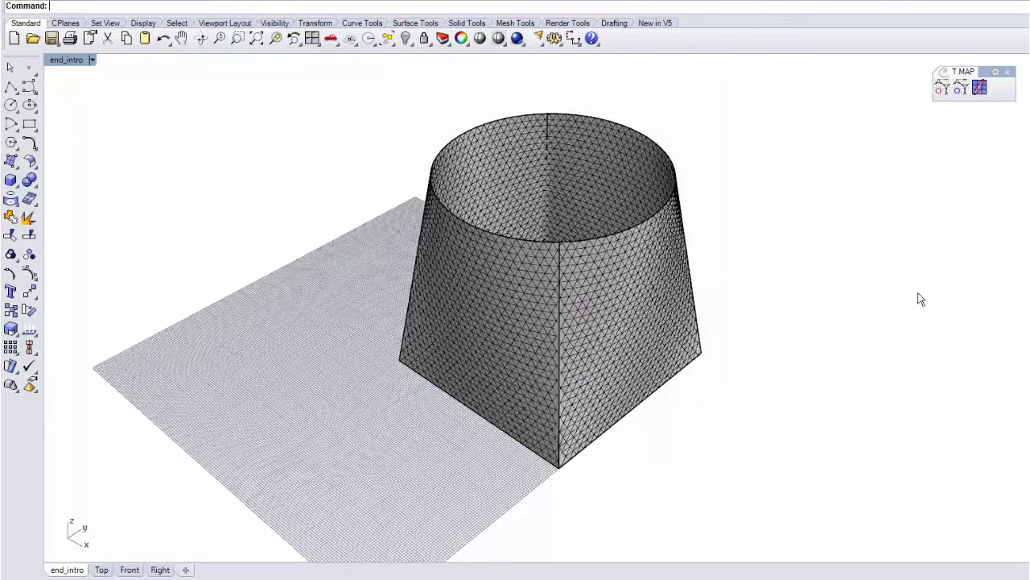
# Inspect the triangular mesh pattern along the circular rim, side faces and square base
pyautogui.moveTo(794, 327); pyautogui.dragTo(678, 373, button='right')
pyautogui.scroll(3, 532, 344)
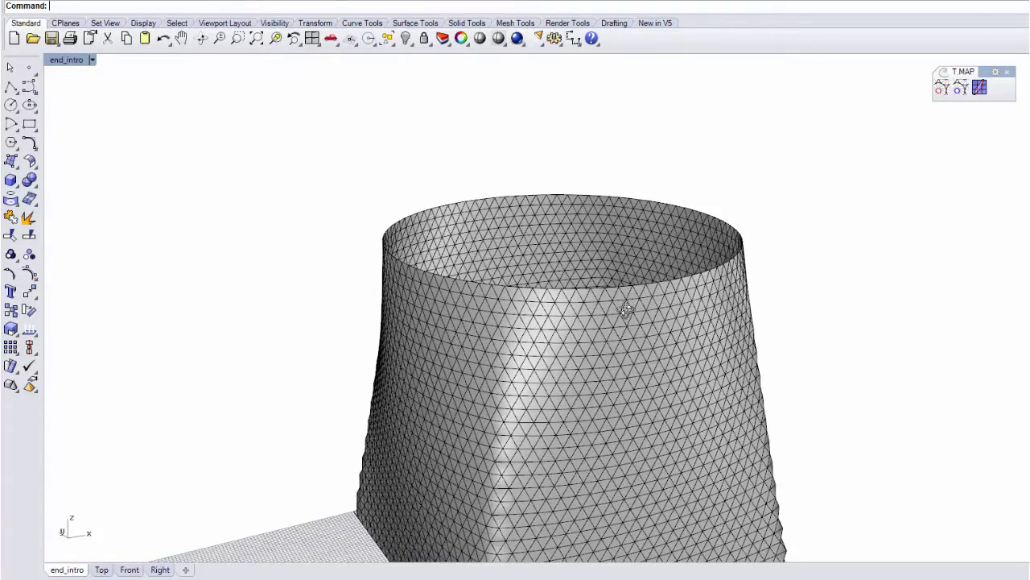
pyautogui.moveTo(626, 310); pyautogui.dragTo(594, 414, button='right')
pyautogui.scroll(-4, 595, 410)
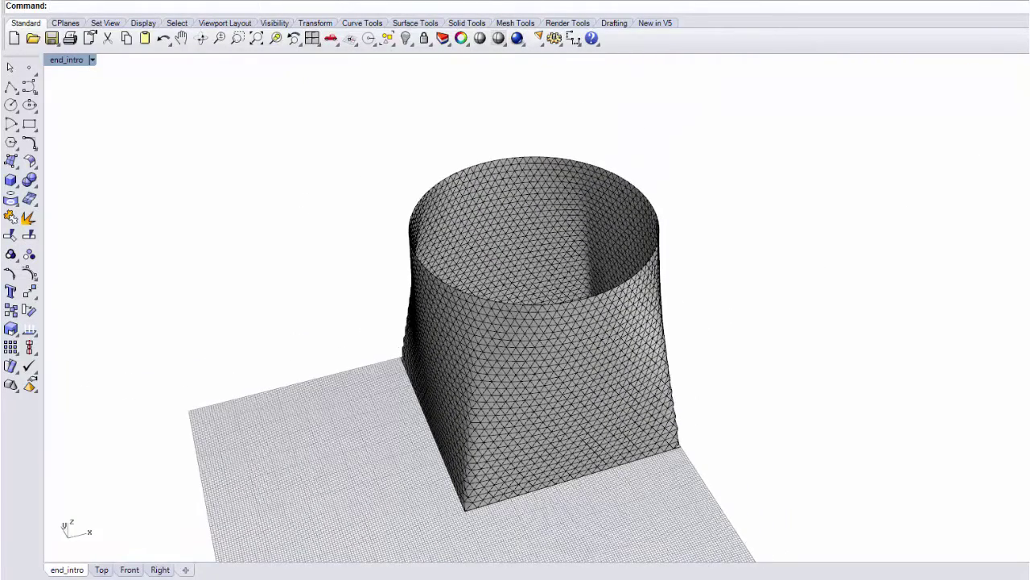
pyautogui.keyDown('shift'); pyautogui.moveTo(775, 321); pyautogui.dragTo(807, 276, button='right'); pyautogui.keyUp('shift')
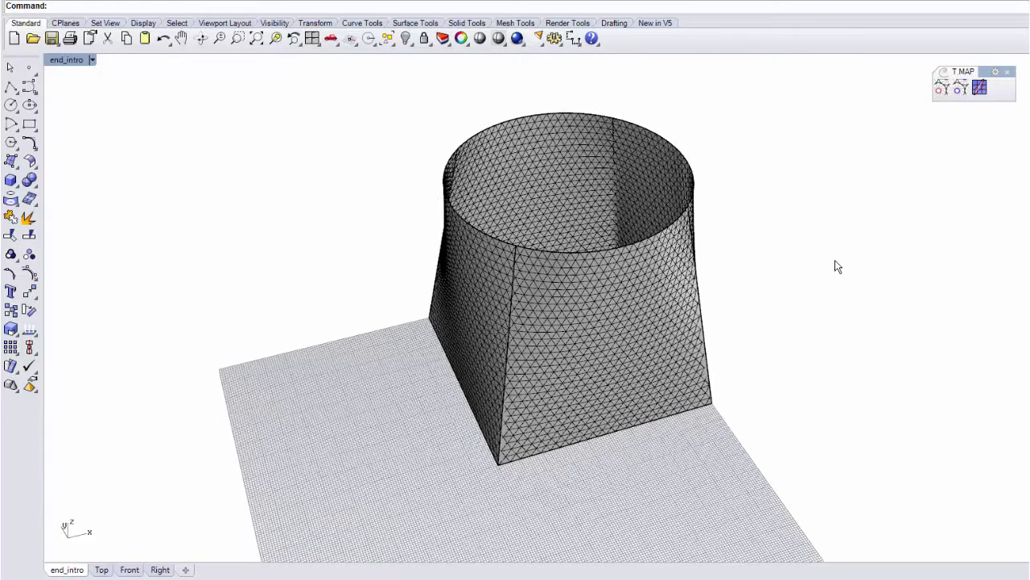
# Undo the triangular mesh and, in a new remesh, exclude the four straight base edges from pattern alignment, keeping only the circular rim
pyautogui.hotkey('ctrl', 'z')
pyautogui.moveTo(837, 269)
pyautogui.keyDown('shift'); pyautogui.mouseDown(button='right')
pyautogui.moveTo(840, 288)
pyautogui.moveTo(874, 263)
pyautogui.mouseUp(button='right'); pyautogui.keyUp('shift')
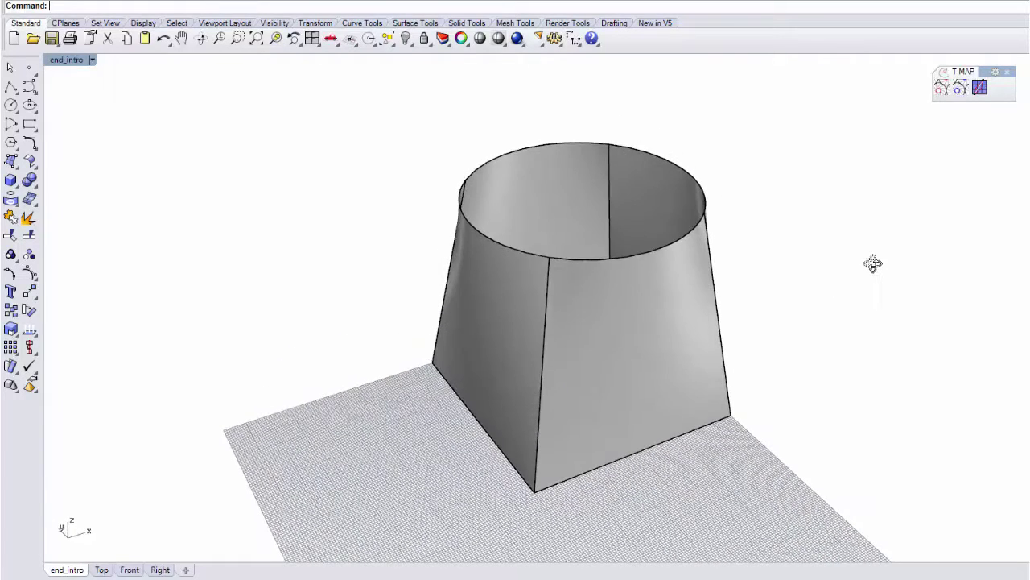
pyautogui.click(938, 92)
pyautogui.click(649, 331)
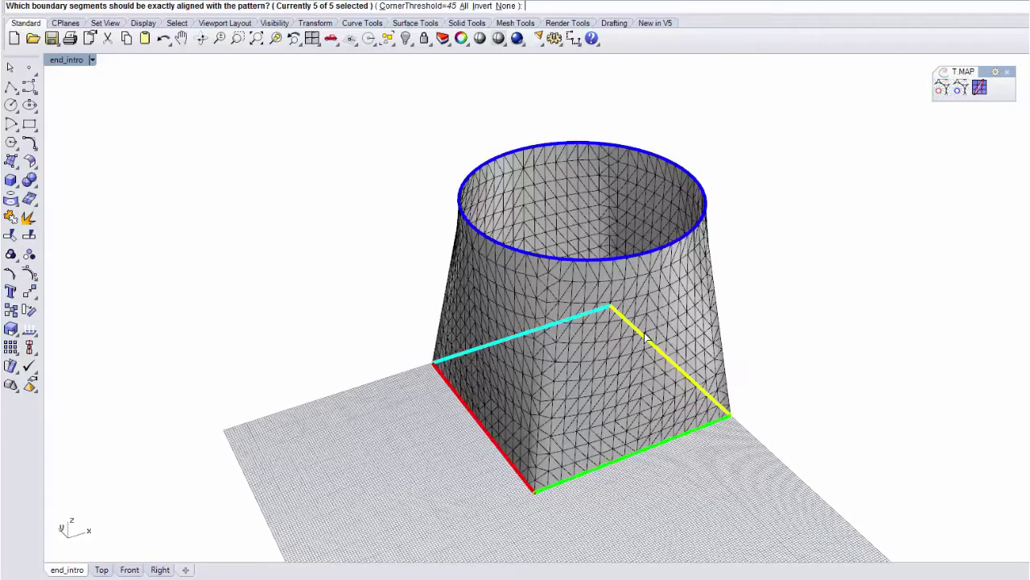
pyautogui.keyDown('shift'); pyautogui.moveTo(844, 371); pyautogui.dragTo(756, 292, button='right'); pyautogui.keyUp('shift')
pyautogui.click(649, 442)
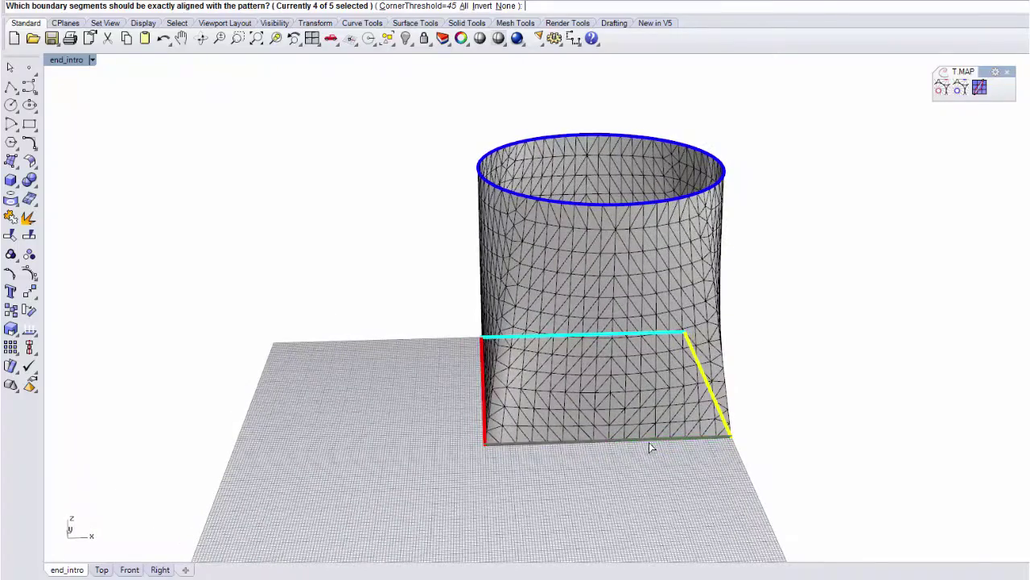
pyautogui.moveTo(742, 427); pyautogui.dragTo(616, 485, button='right')
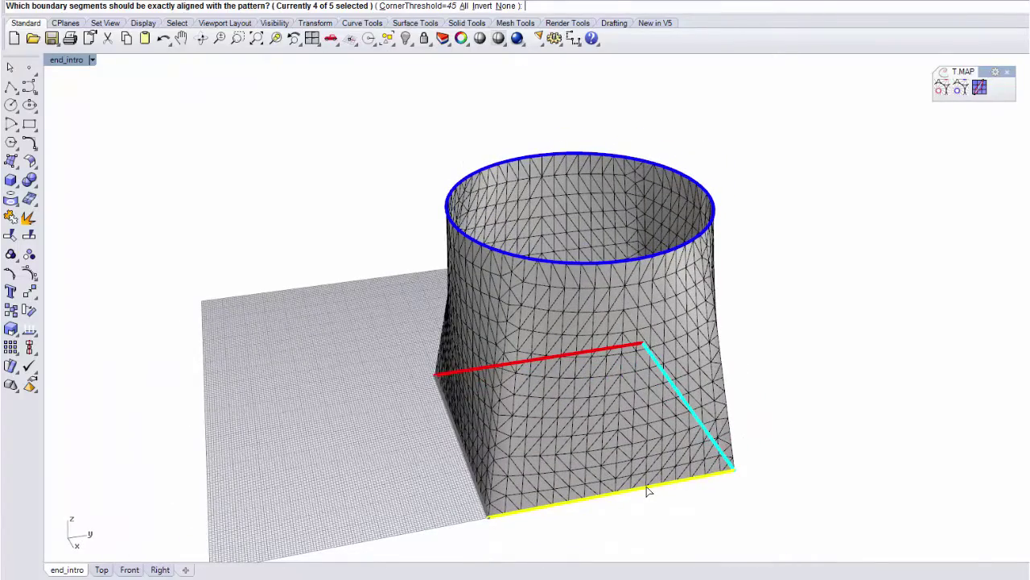
pyautogui.click(648, 487)
pyautogui.moveTo(739, 473); pyautogui.dragTo(683, 267, button='right')
pyautogui.click(537, 471)
pyautogui.click(702, 402)
pyautogui.scroll(-5, 660, 301)
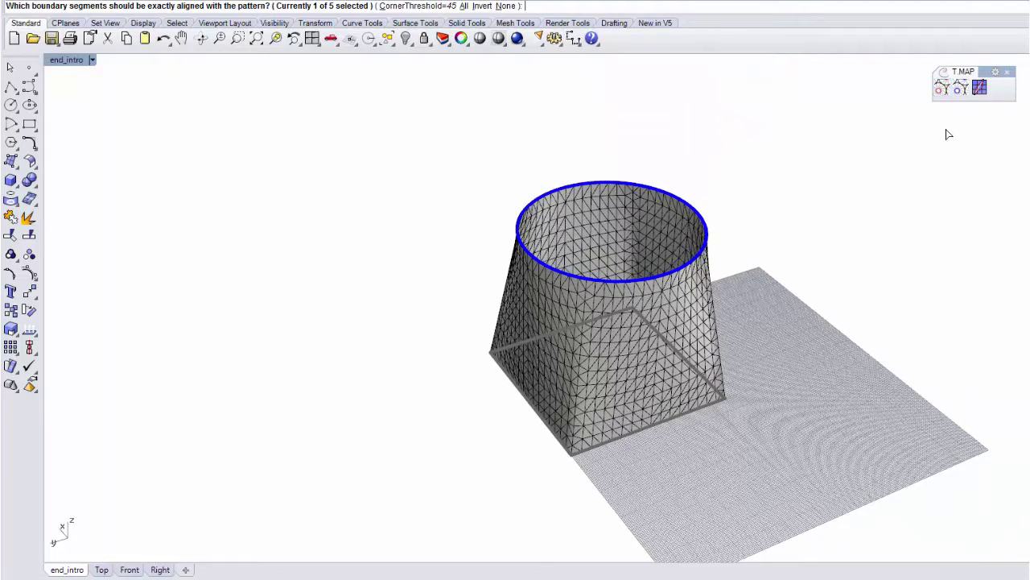
# Generate a Triangular mesh aligned only with the circular rim, with directions None, 30 level sets and Extend boundary treatment
pyautogui.rightClick(864, 201)
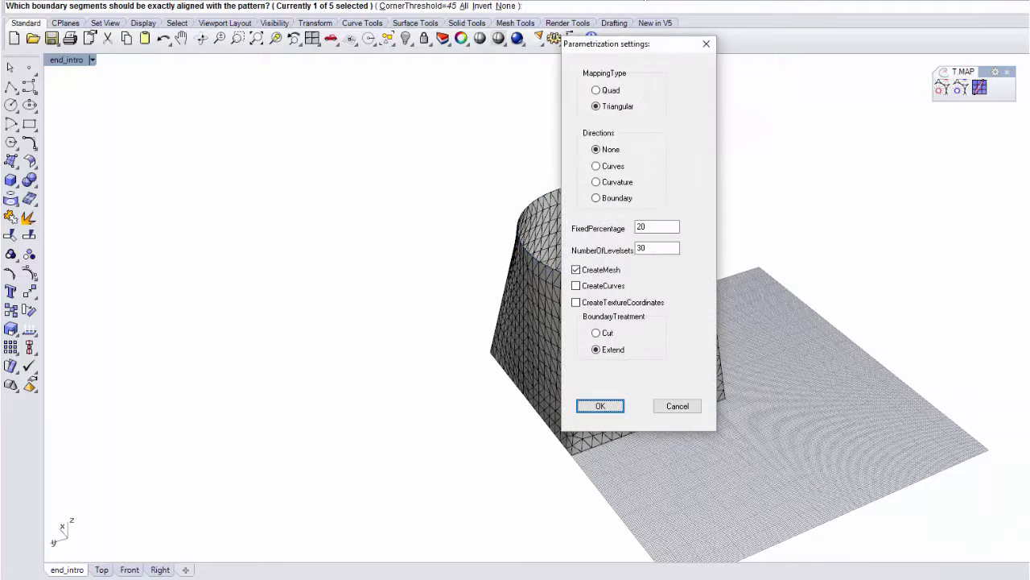
pyautogui.moveTo(606, 47); pyautogui.dragTo(875, 78)
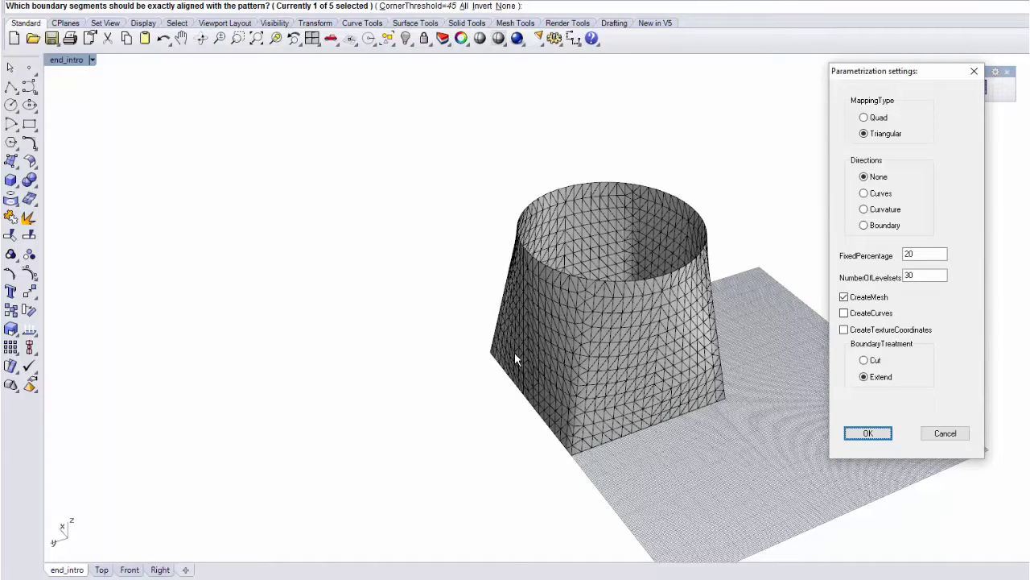
pyautogui.click(881, 379)
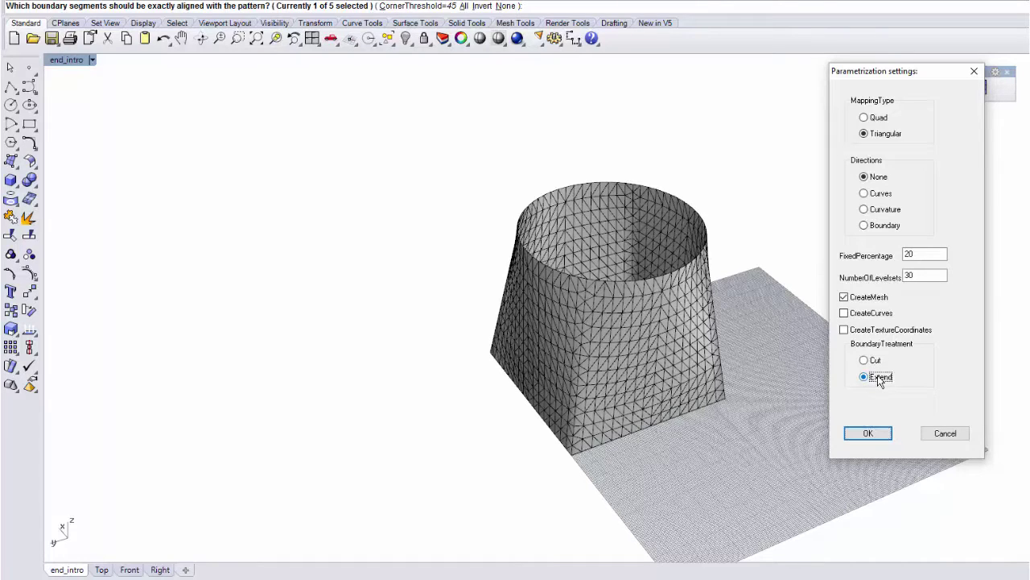
pyautogui.click(869, 432)
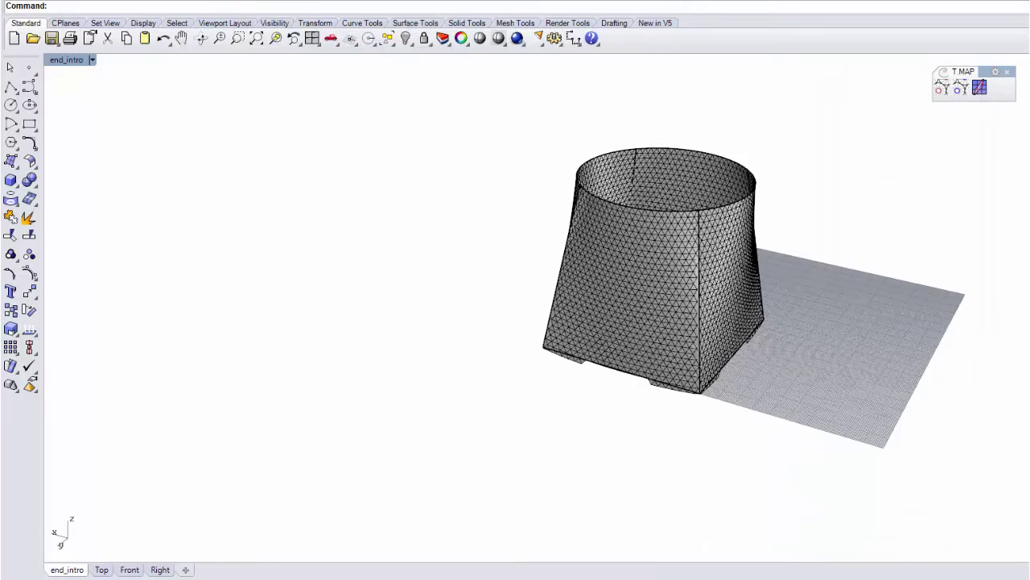
# Inspect how the triangular mesh meets the square base edges that were left out of the pattern alignment
pyautogui.keyDown('shift'); pyautogui.moveTo(583, 271); pyautogui.dragTo(512, 301, button='right'); pyautogui.keyUp('shift')
pyautogui.scroll(4, 571, 221)
pyautogui.moveTo(572, 221); pyautogui.dragTo(715, 207, button='right')
pyautogui.moveTo(614, 473); pyautogui.dragTo(764, 424, button='right')
pyautogui.scroll(5, 808, 361)
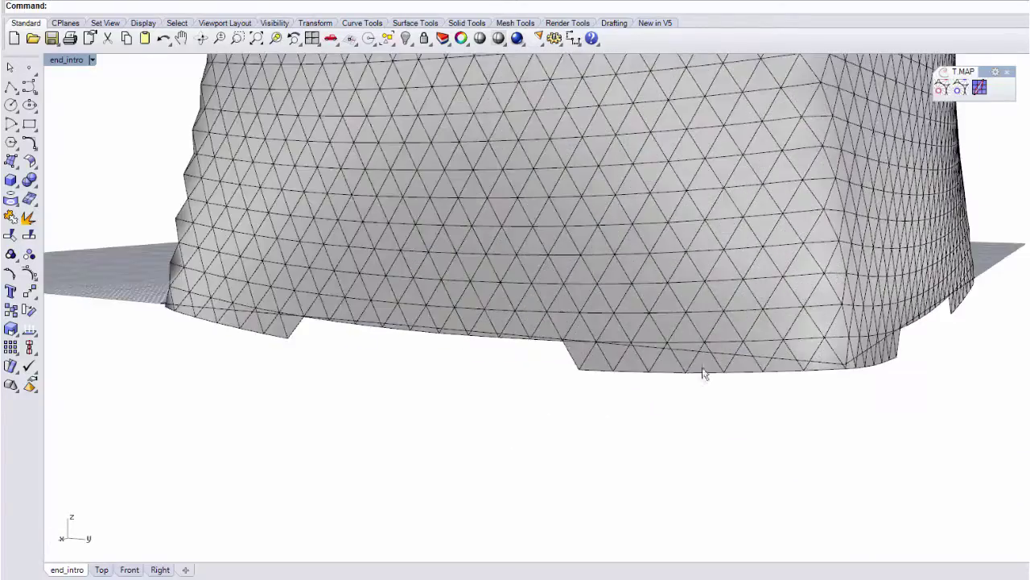
pyautogui.moveTo(683, 359); pyautogui.dragTo(792, 368, button='right')
pyautogui.moveTo(337, 355); pyautogui.dragTo(764, 402, button='right')
pyautogui.scroll(-4, 661, 359)
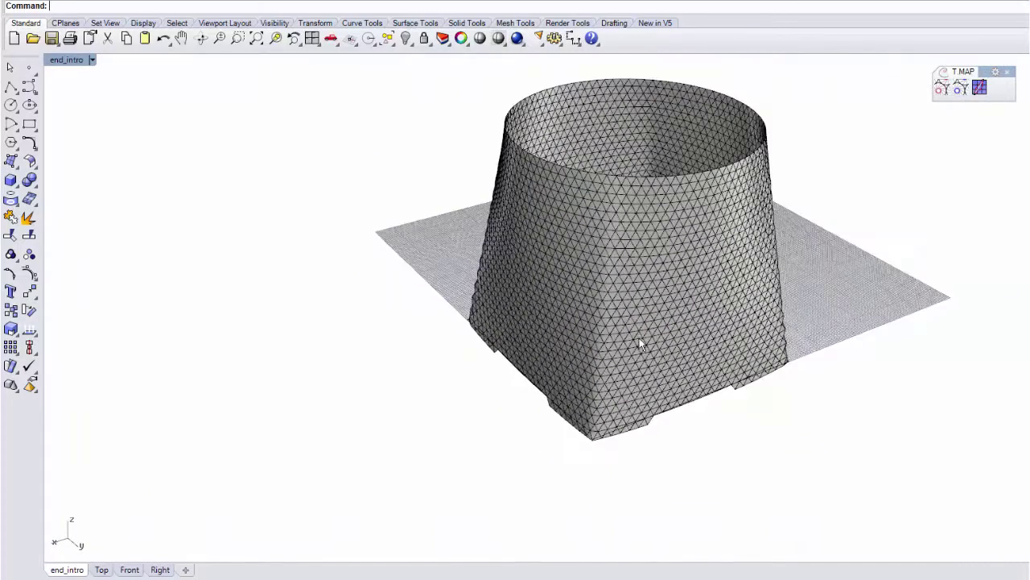
pyautogui.keyDown('shift'); pyautogui.moveTo(639, 344); pyautogui.dragTo(636, 378, button='right'); pyautogui.keyUp('shift')
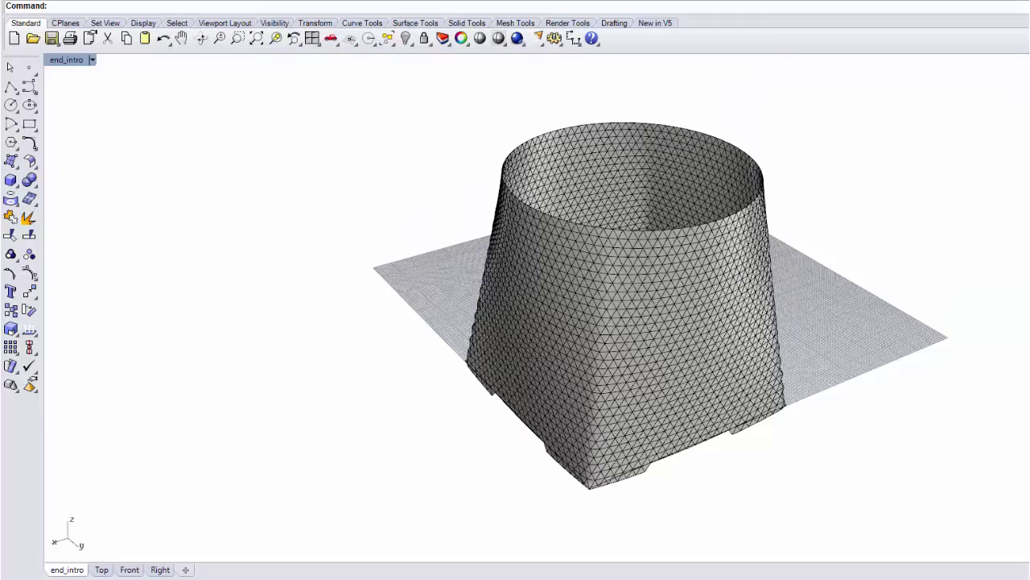
# Examine the lower border of the extended triangular mesh up close, along the side faces and at the base corners
pyautogui.moveTo(744, 363); pyautogui.dragTo(775, 334, button='right')
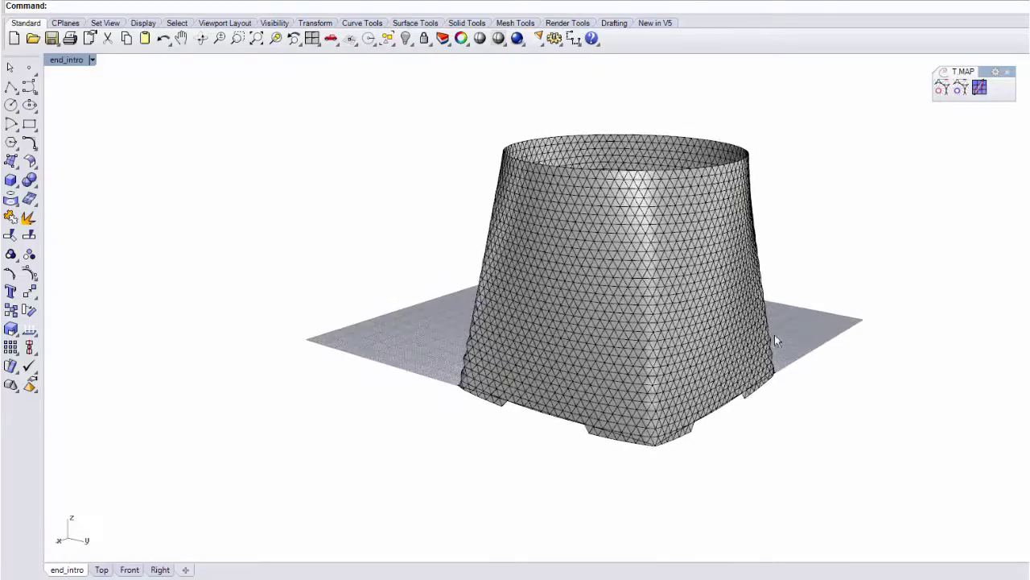
pyautogui.scroll(4, 688, 352)
pyautogui.moveTo(545, 380); pyautogui.dragTo(615, 367, button='right')
pyautogui.scroll(2, 700, 451)
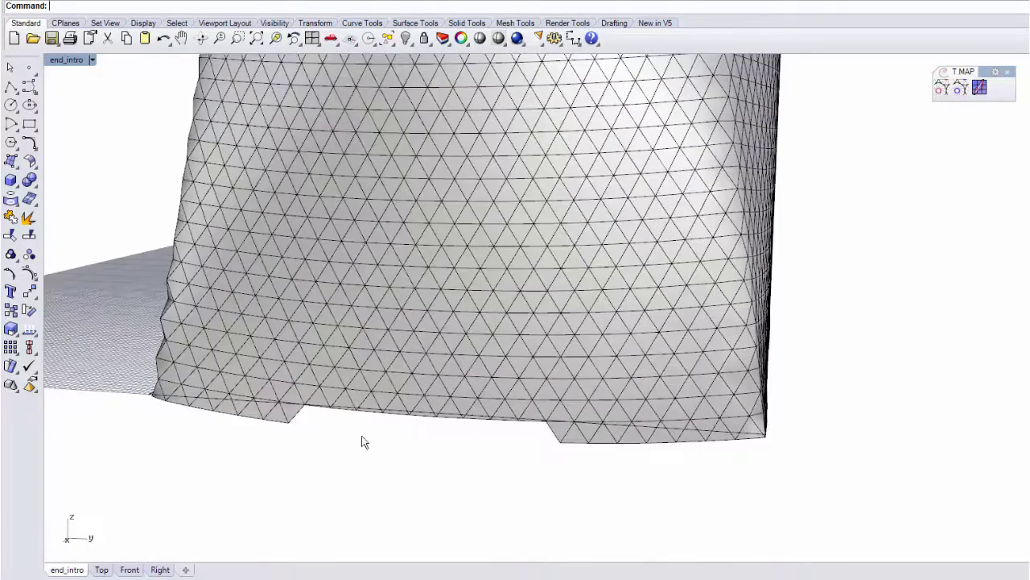
pyautogui.keyDown('shift'); pyautogui.moveTo(456, 443); pyautogui.dragTo(465, 424, button='right'); pyautogui.keyUp('shift')
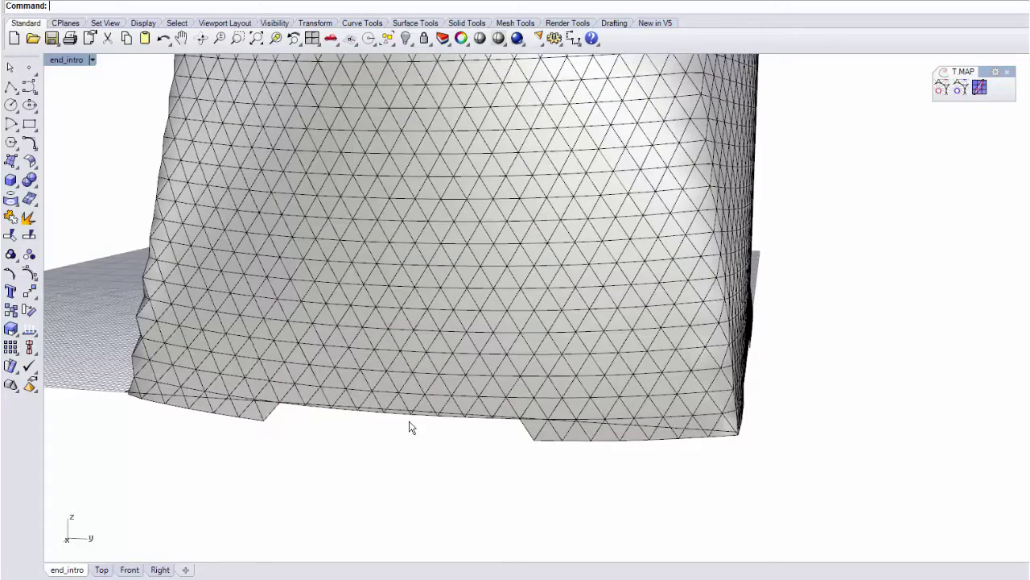
pyautogui.moveTo(583, 380); pyautogui.dragTo(385, 378, button='right')
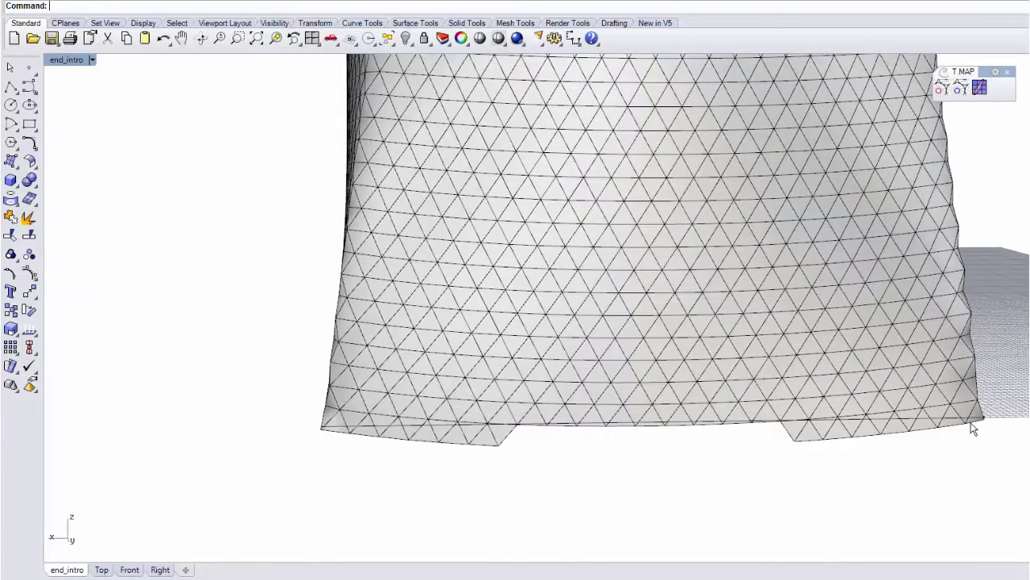
pyautogui.moveTo(522, 331); pyautogui.dragTo(554, 336, button='right')
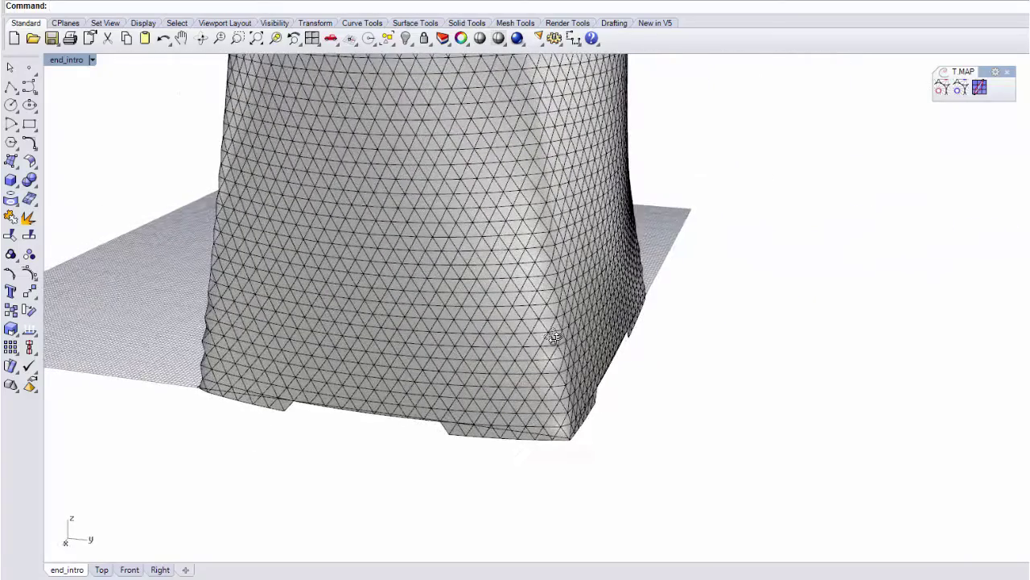
# Undo the triangular mesh and start a new remesh of the surface with only the circular rim selected for pattern alignment
pyautogui.moveTo(651, 330)
pyautogui.keyDown('shift'); pyautogui.mouseDown(button='right')
pyautogui.moveTo(690, 340)
pyautogui.moveTo(658, 330)
pyautogui.mouseUp(button='right'); pyautogui.keyUp('shift')
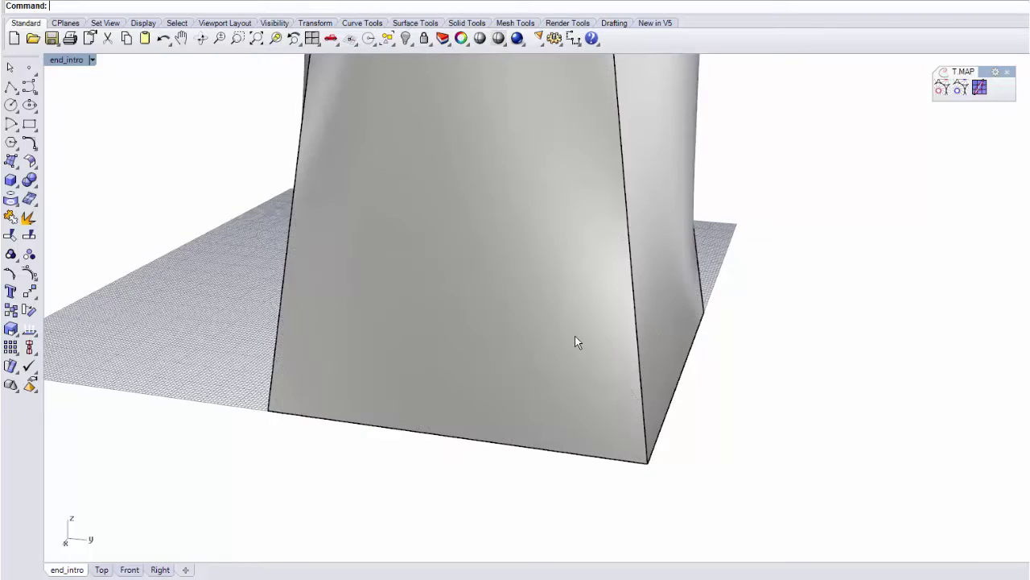
pyautogui.click(575, 339)
pyautogui.click(938, 89)
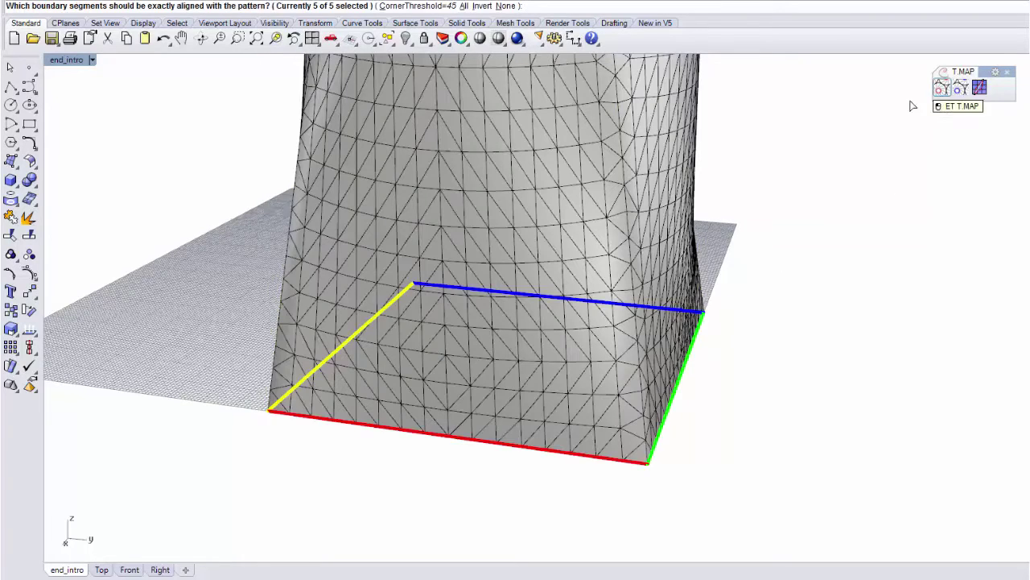
pyautogui.scroll(-3, 667, 283)
pyautogui.scroll(-2, 668, 283)
pyautogui.click(506, 5)
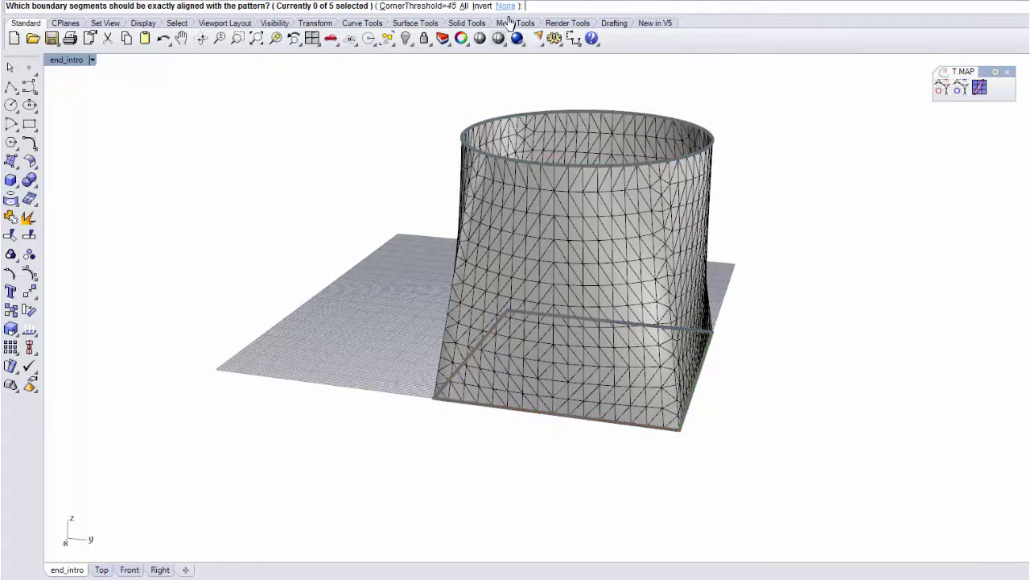
pyautogui.click(546, 117)
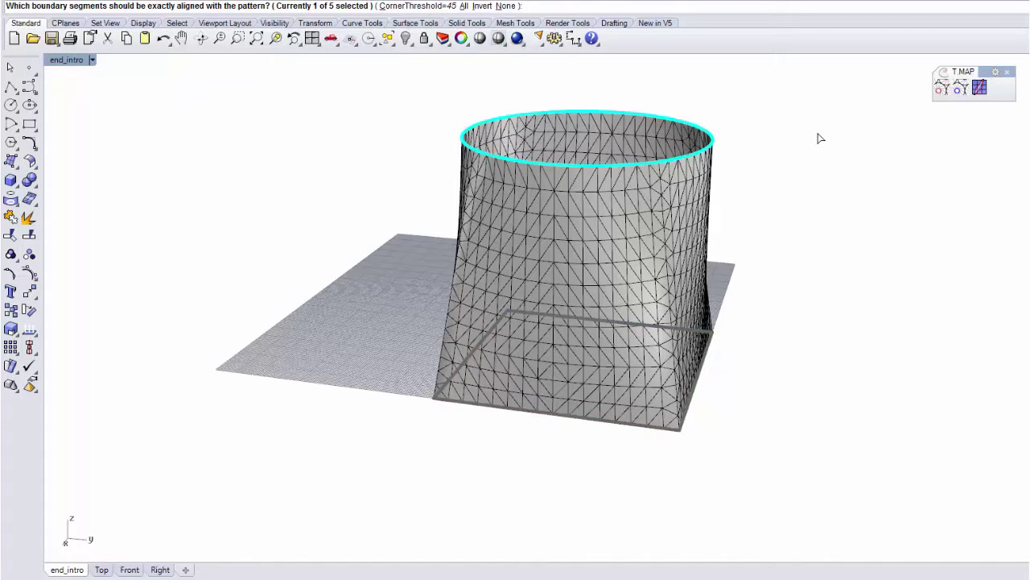
pyautogui.press('Return')
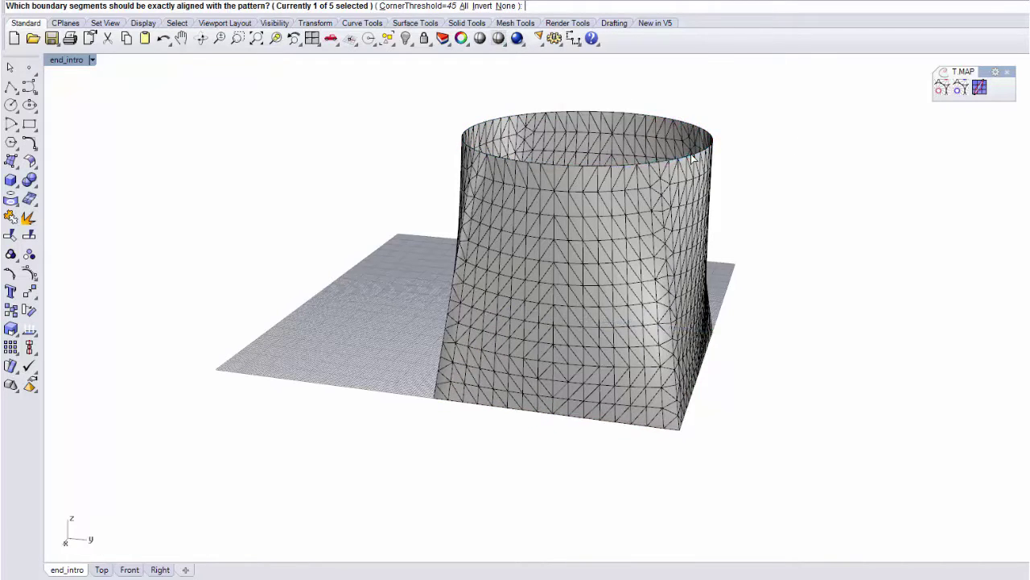
# Generate the Triangular mesh with directions set to Boundary, 30 level sets and Extend boundary treatment
pyautogui.moveTo(594, 42); pyautogui.dragTo(824, 79)
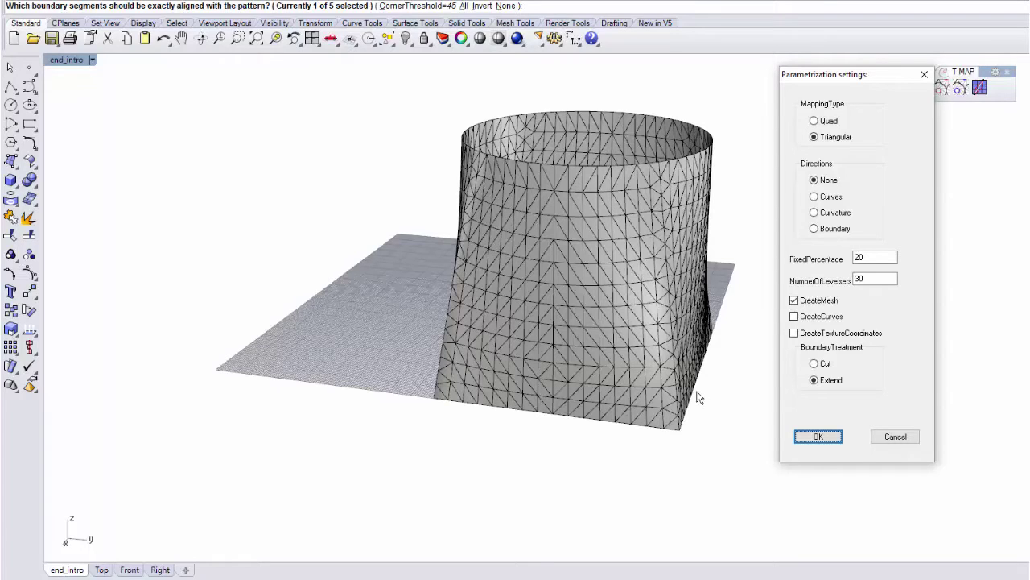
pyautogui.click(835, 233)
pyautogui.click(821, 437)
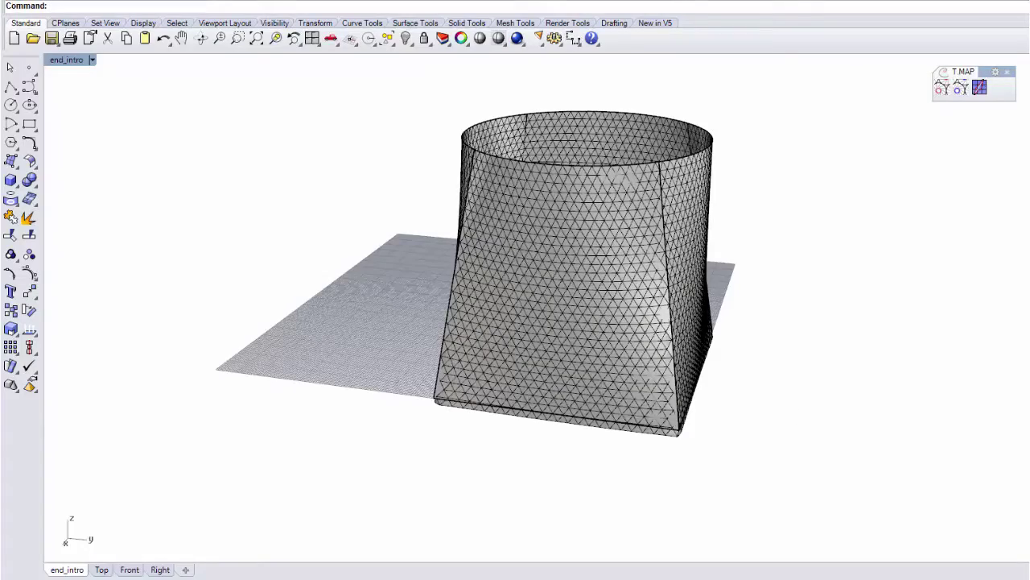
# Inspect how the boundary-directed triangular mesh follows the square base edges and corners, and check its overall pattern
pyautogui.scroll(3, 619, 412)
pyautogui.moveTo(619, 412); pyautogui.dragTo(573, 399, button='right')
pyautogui.scroll(3, 537, 418)
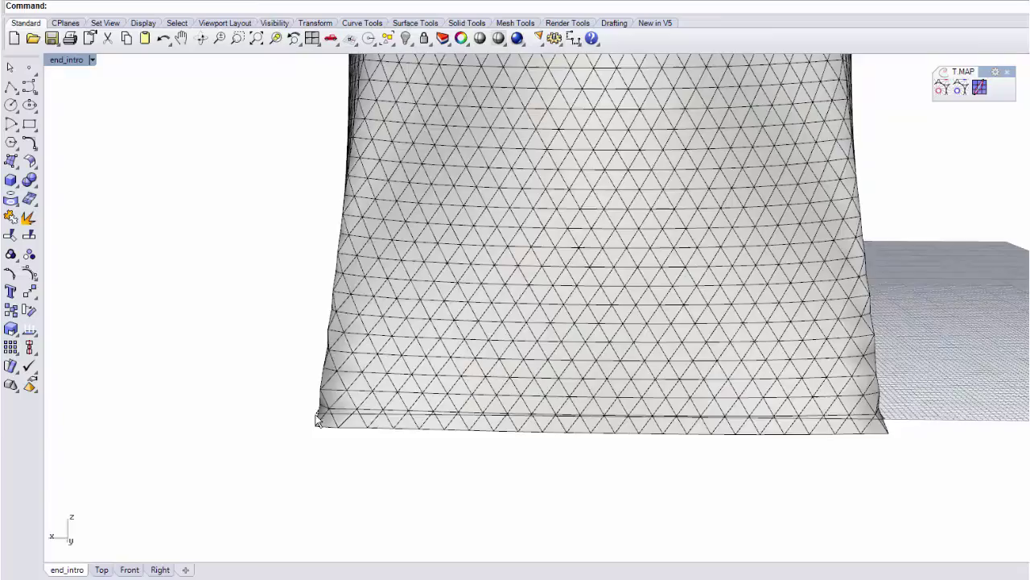
pyautogui.moveTo(316, 420); pyautogui.dragTo(718, 426, button='right')
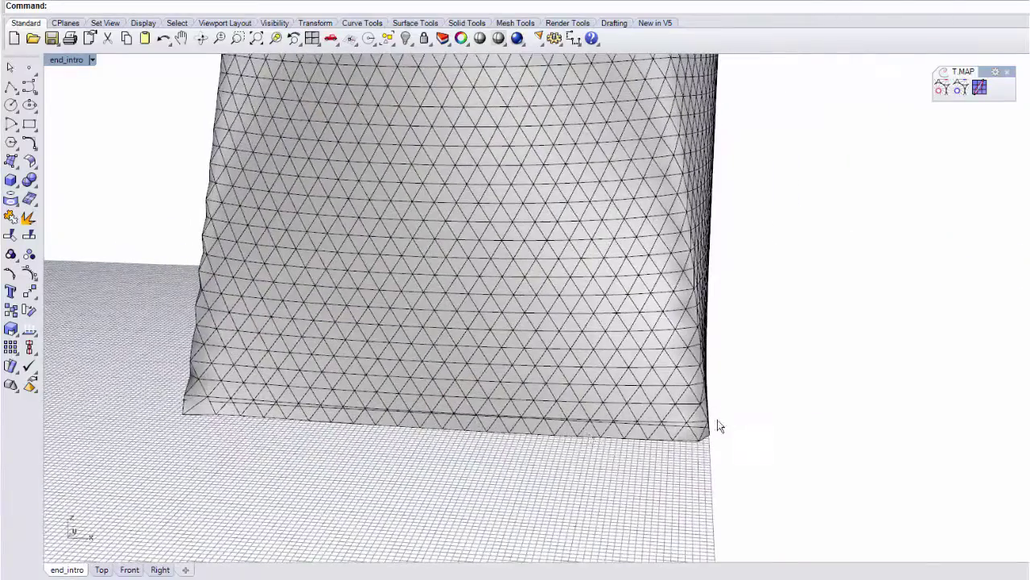
pyautogui.moveTo(285, 420); pyautogui.dragTo(408, 409, button='right')
pyautogui.scroll(5, 408, 409)
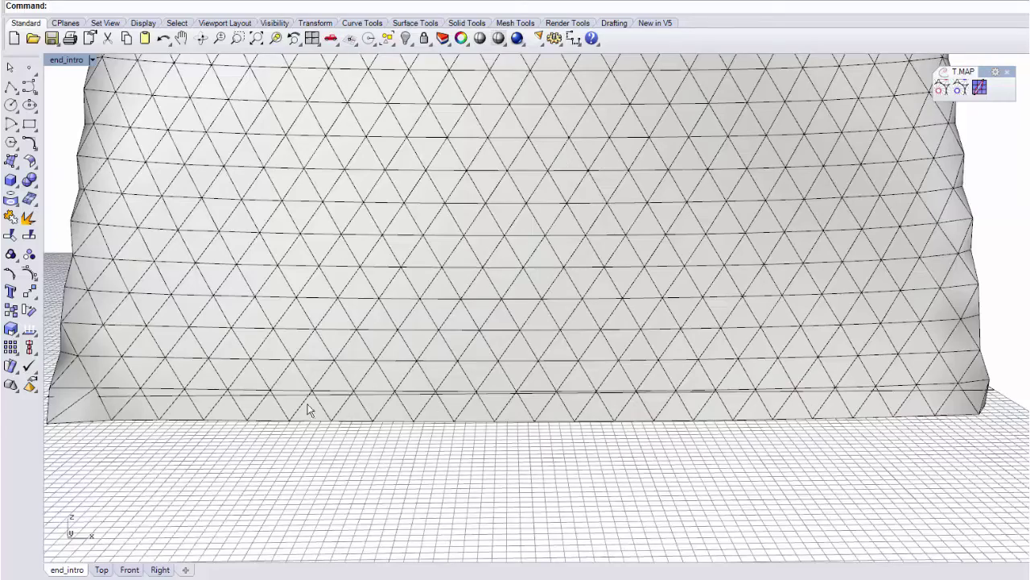
pyautogui.scroll(-4, 561, 349)
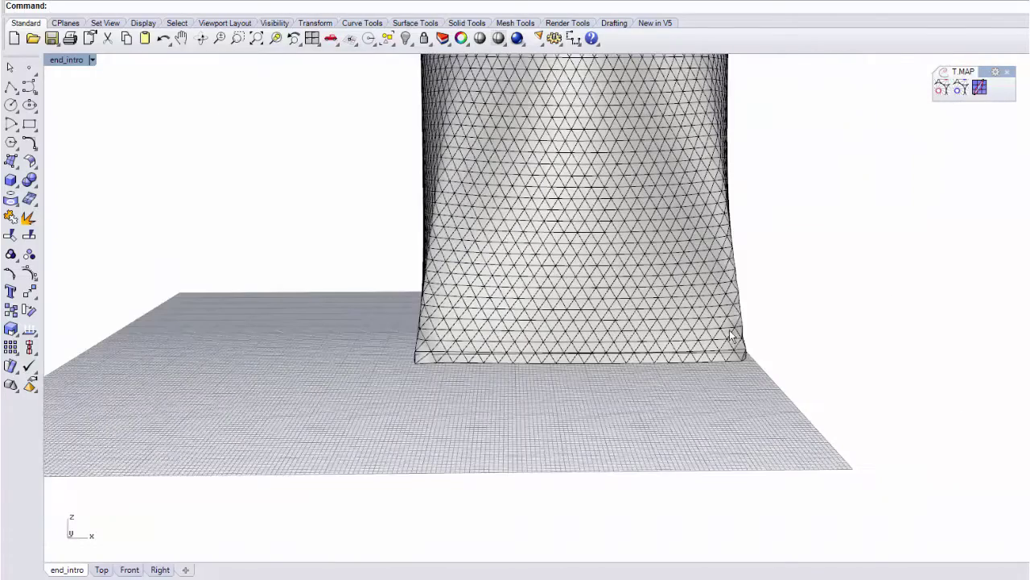
pyautogui.moveTo(733, 336); pyautogui.dragTo(552, 384, button='right')
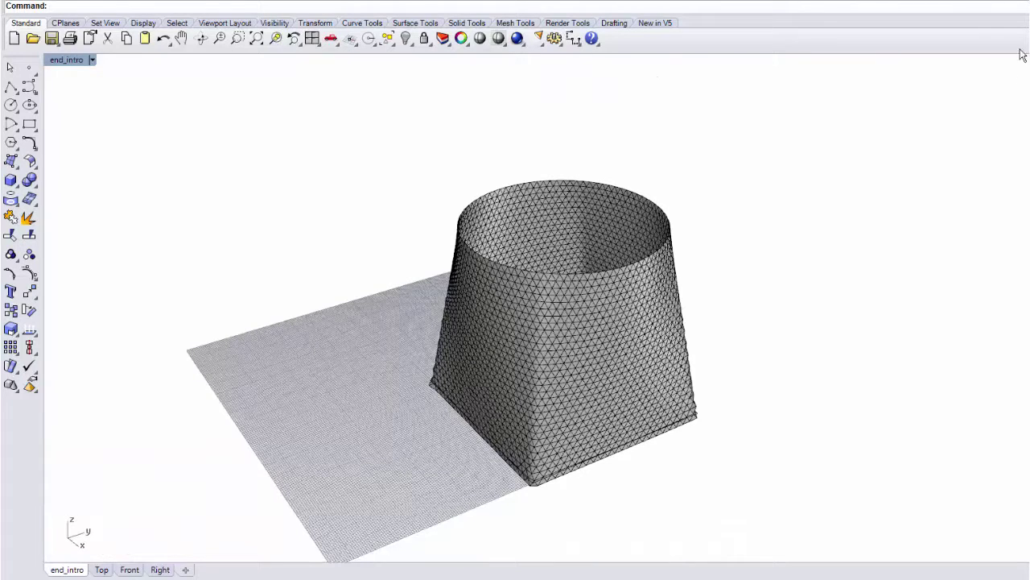
pyautogui.moveTo(784, 374); pyautogui.dragTo(813, 293, button='right')
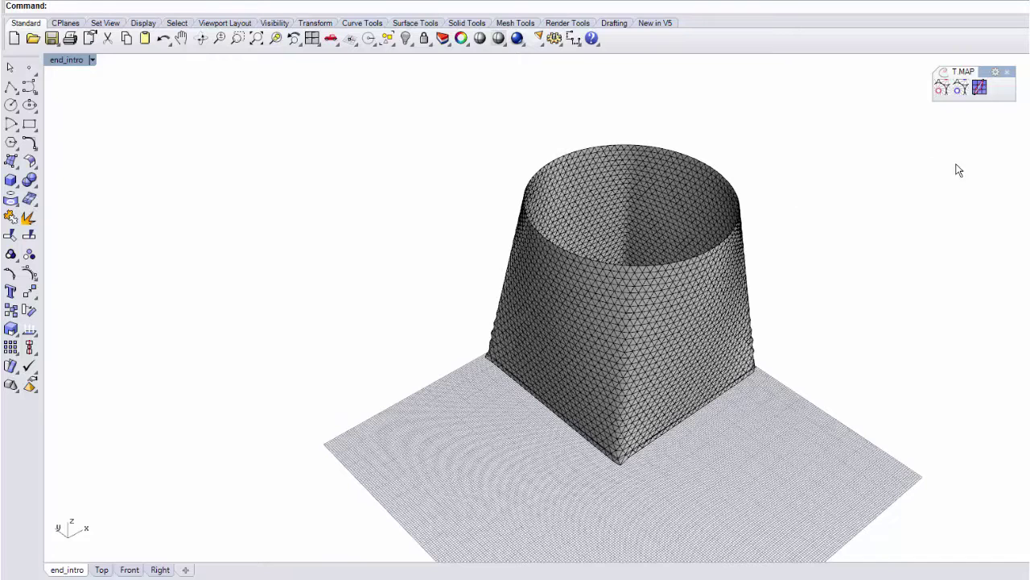
pyautogui.moveTo(842, 276); pyautogui.dragTo(791, 265, button='right')
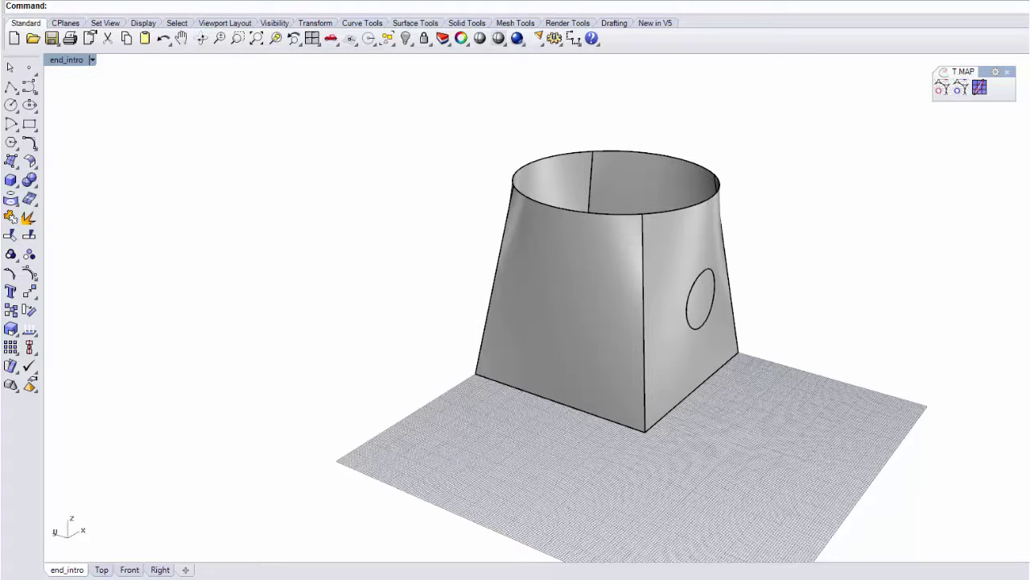
# Start a remesh of the surface with the circular side hole, excluding only the hole's edge from pattern alignment
pyautogui.moveTo(830, 249); pyautogui.dragTo(612, 249, button='right')
pyautogui.scroll(-4, 645, 264)
pyautogui.click(943, 89)
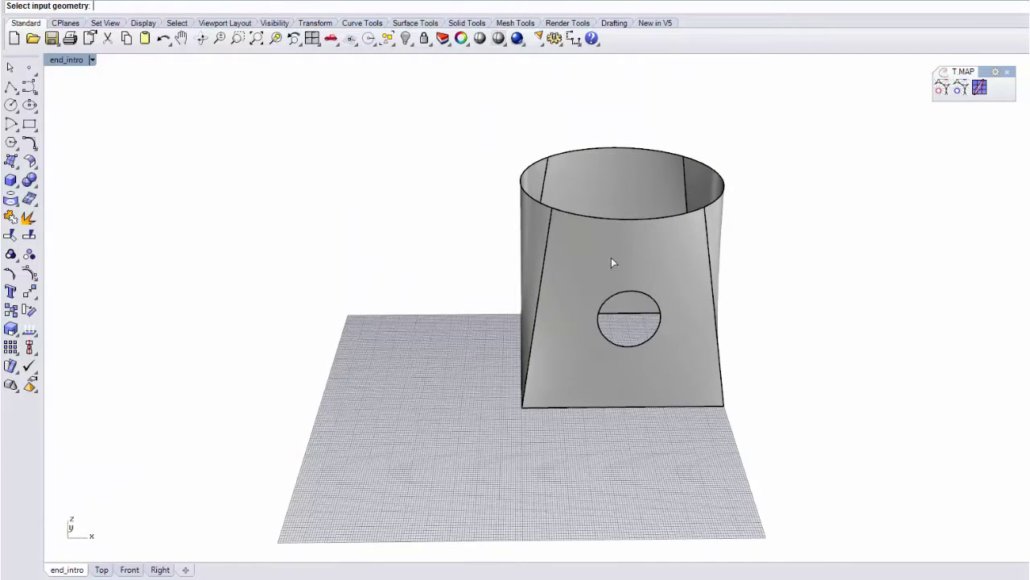
pyautogui.click(673, 264)
pyautogui.moveTo(878, 347); pyautogui.dragTo(819, 305, button='right')
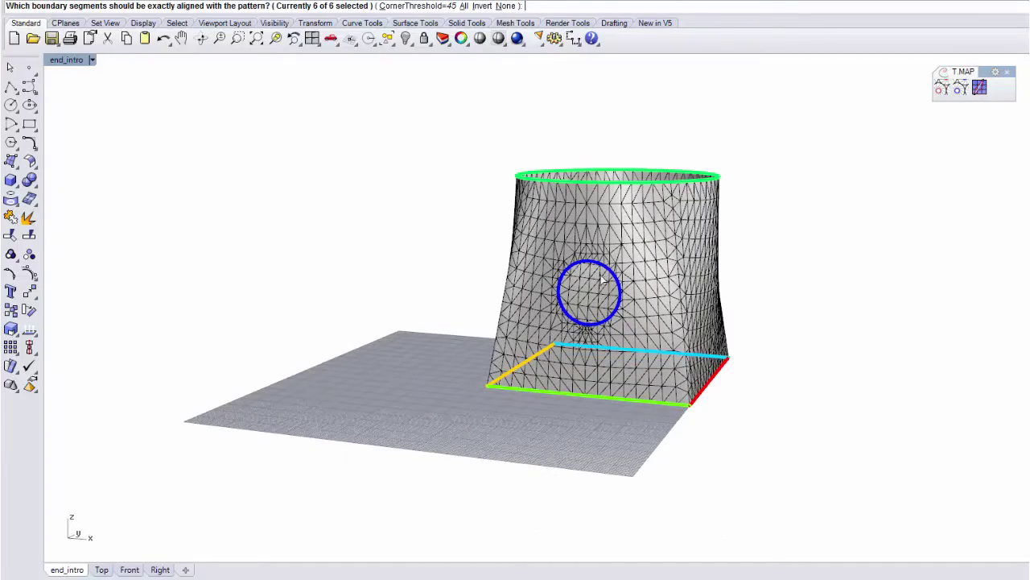
pyautogui.moveTo(602, 280); pyautogui.dragTo(568, 344, button='right')
pyautogui.click(614, 327)
pyautogui.press('Return')
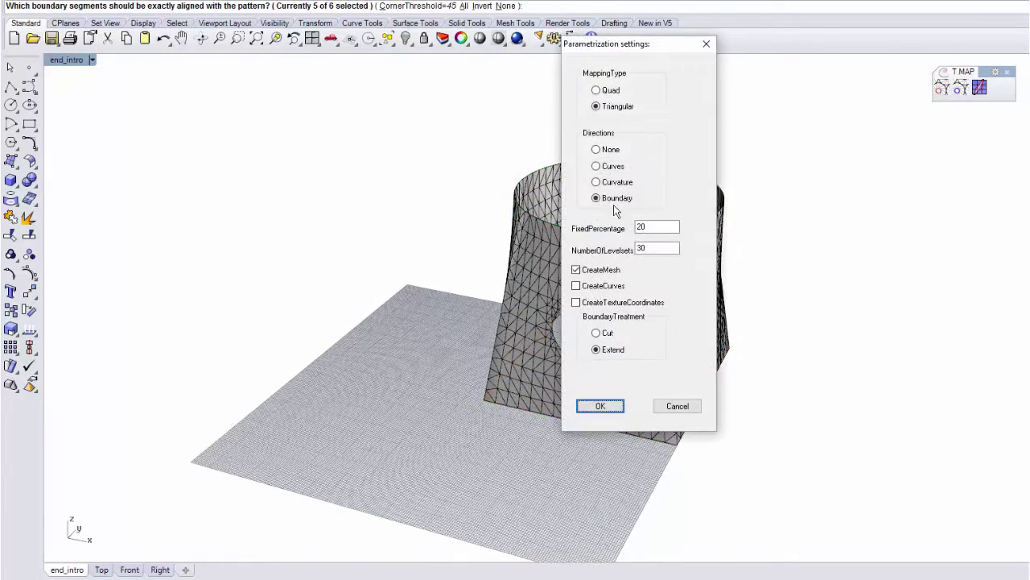
# Generate a Quad mesh with directions None, 30 level sets and Extend boundary treatment
pyautogui.click(606, 150)
pyautogui.click(608, 91)
pyautogui.moveTo(619, 45); pyautogui.dragTo(820, 46)
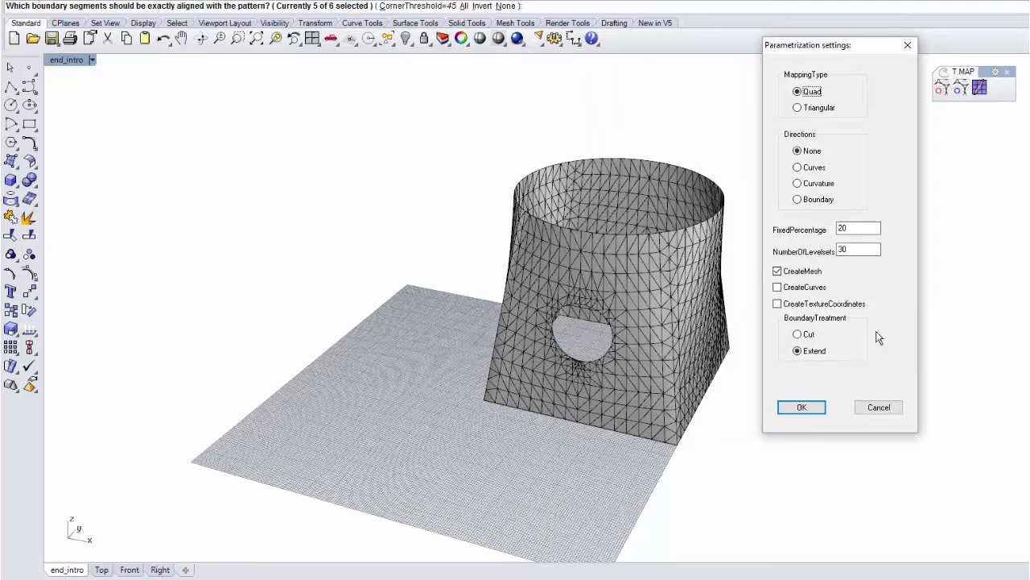
pyautogui.click(797, 408)
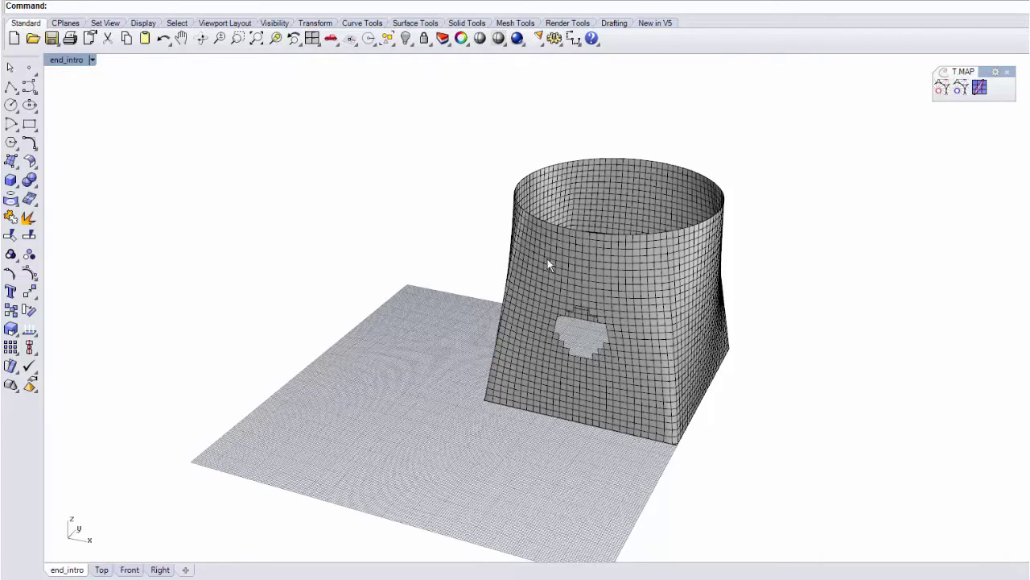
# Inspect the quad mesh around the side hole and compare its stepped cells with the original circular edge
pyautogui.moveTo(550, 265); pyautogui.dragTo(580, 133, button='right')
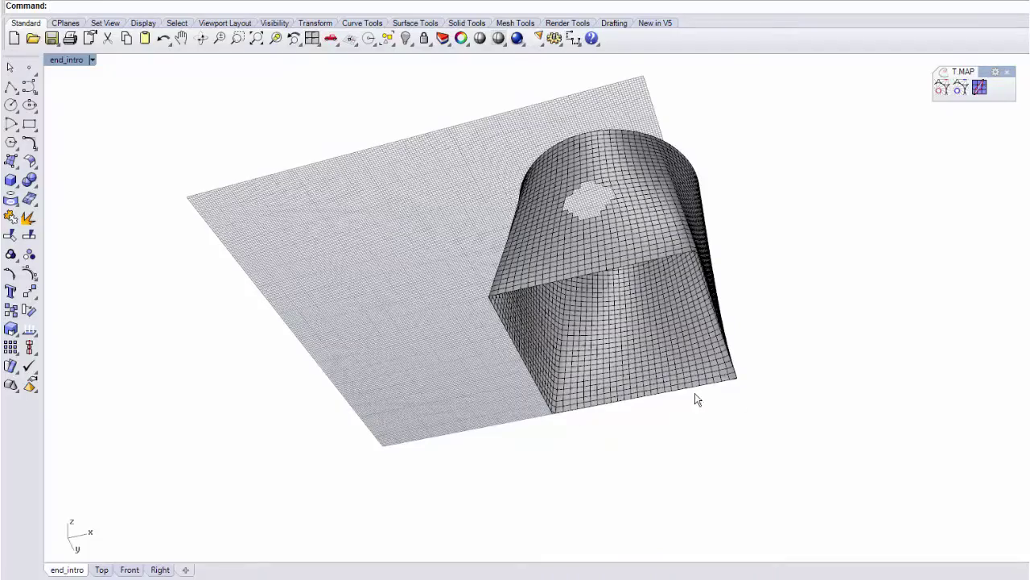
pyautogui.moveTo(628, 283); pyautogui.dragTo(637, 417, button='right')
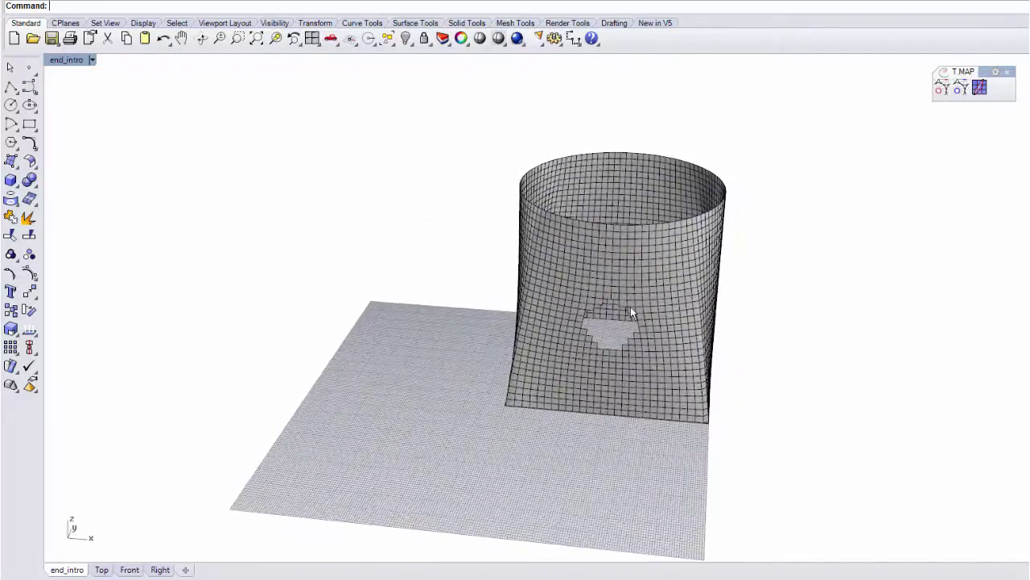
pyautogui.scroll(4, 630, 307)
pyautogui.moveTo(601, 319); pyautogui.dragTo(663, 297, button='right')
pyautogui.scroll(5, 604, 314)
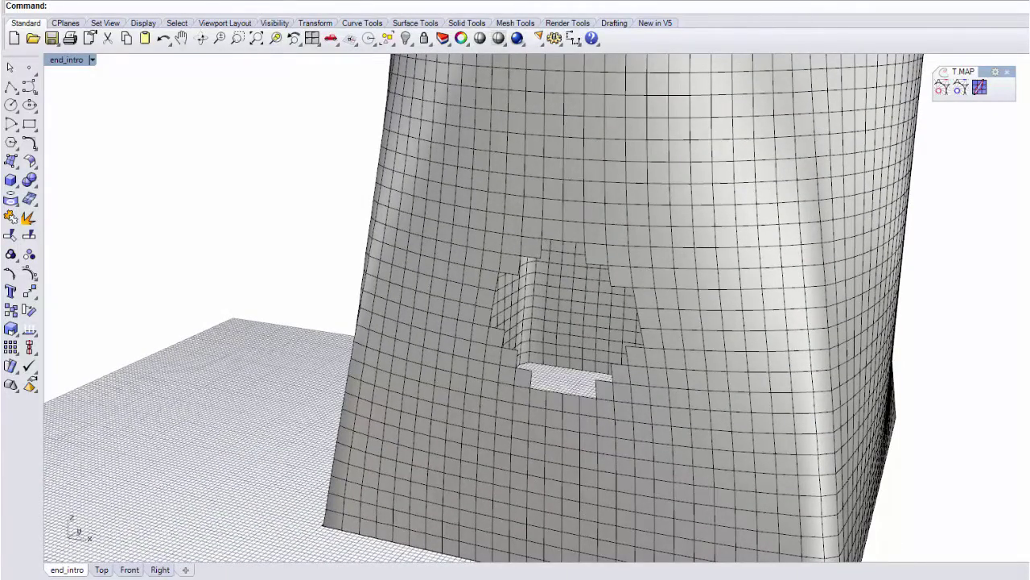
pyautogui.scroll(5, 687, 299)
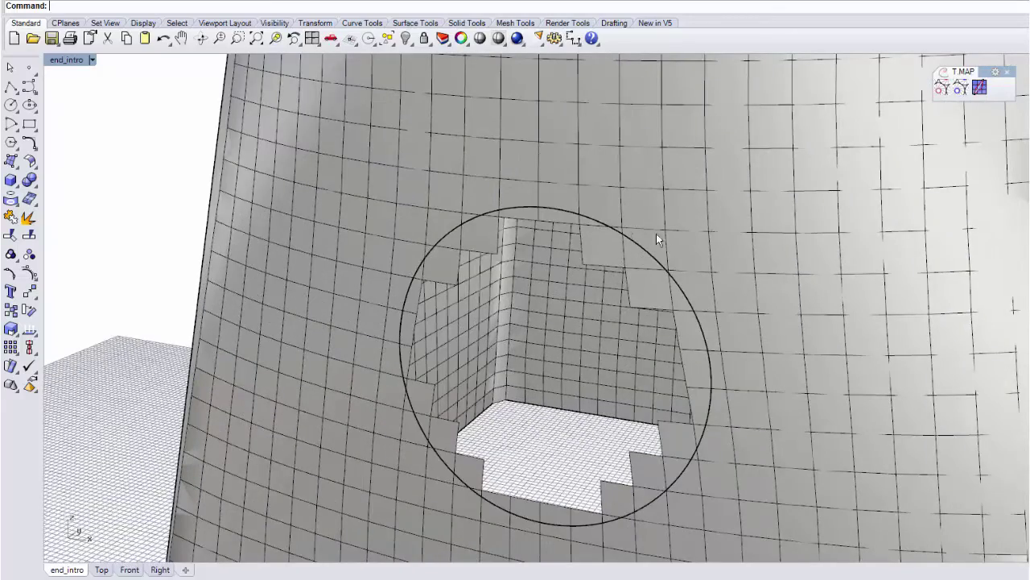
# Compare the extended quad cells with the hole's circular edge from several angles, and undo the remesh
pyautogui.moveTo(531, 489); pyautogui.dragTo(617, 368, button='right')
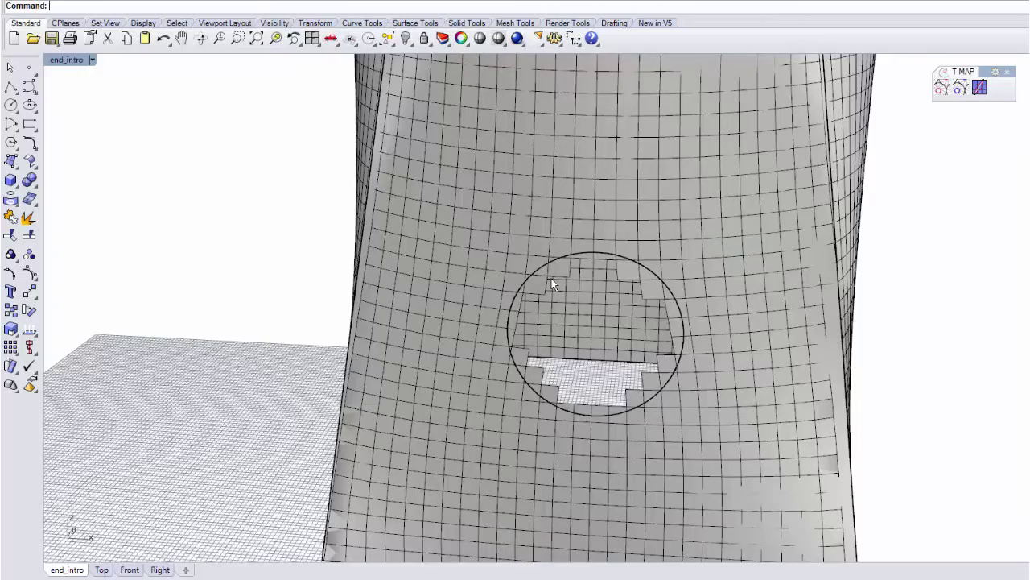
pyautogui.moveTo(559, 277); pyautogui.dragTo(587, 392, button='right')
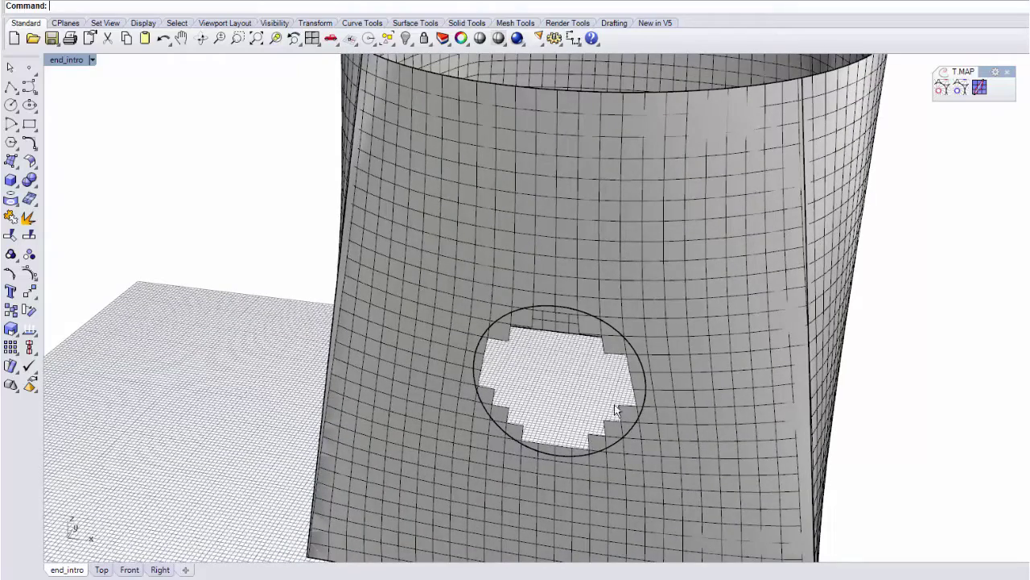
pyautogui.moveTo(614, 404); pyautogui.dragTo(573, 403, button='right')
pyautogui.scroll(-5, 574, 403)
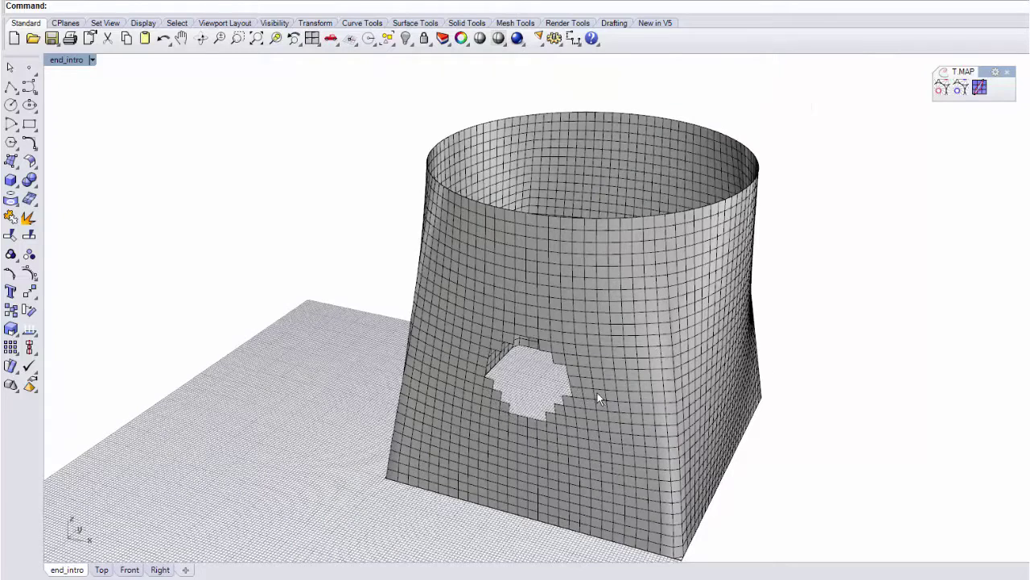
# Remesh the holed surface as Quad with directions None, 30 level sets and Cut boundary treatment, leaving only the hole's edge unaligned
pyautogui.click(609, 342)
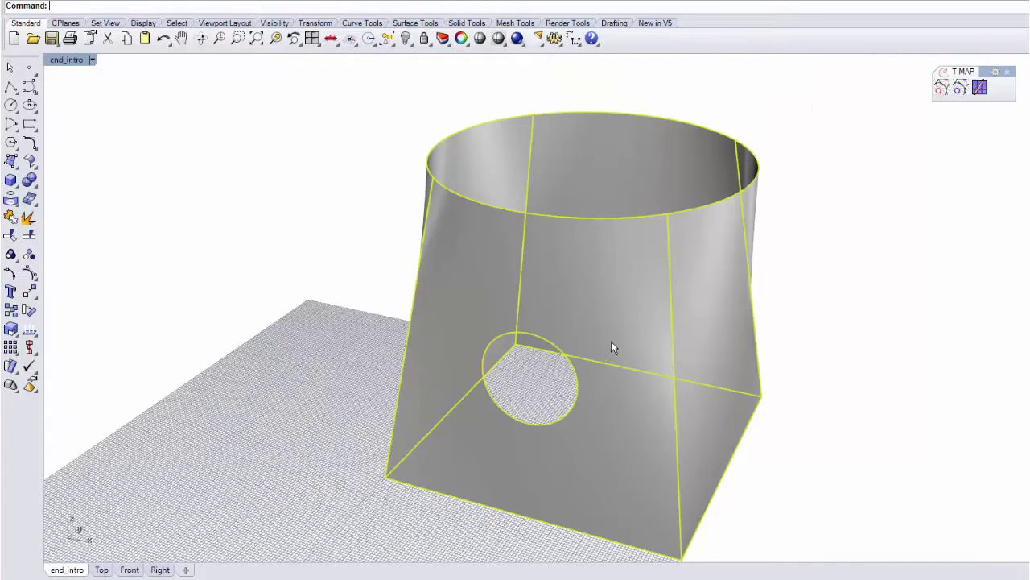
pyautogui.rightClick(626, 326)
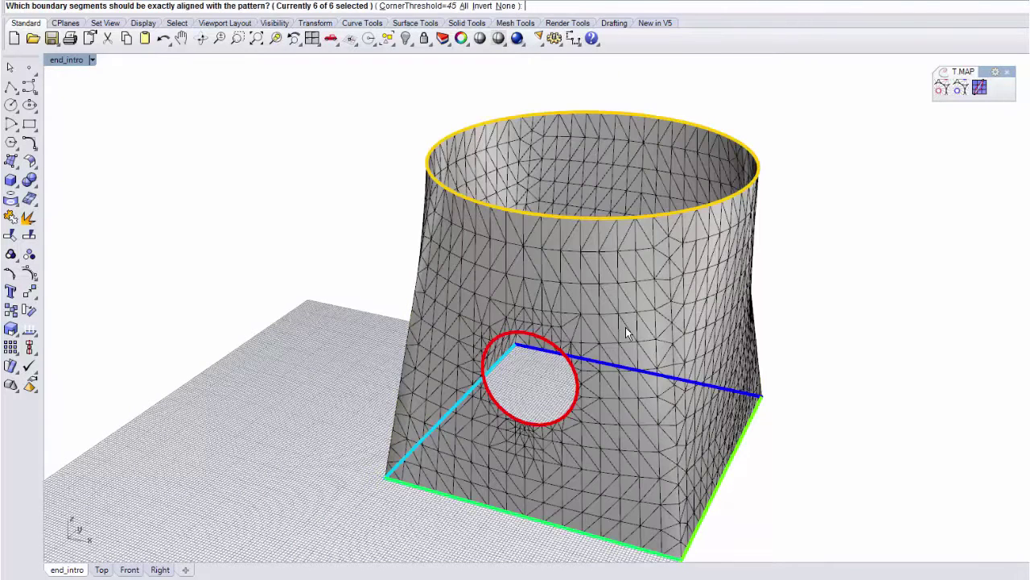
pyautogui.click(549, 340)
pyautogui.click(588, 382)
pyautogui.rightClick(532, 383)
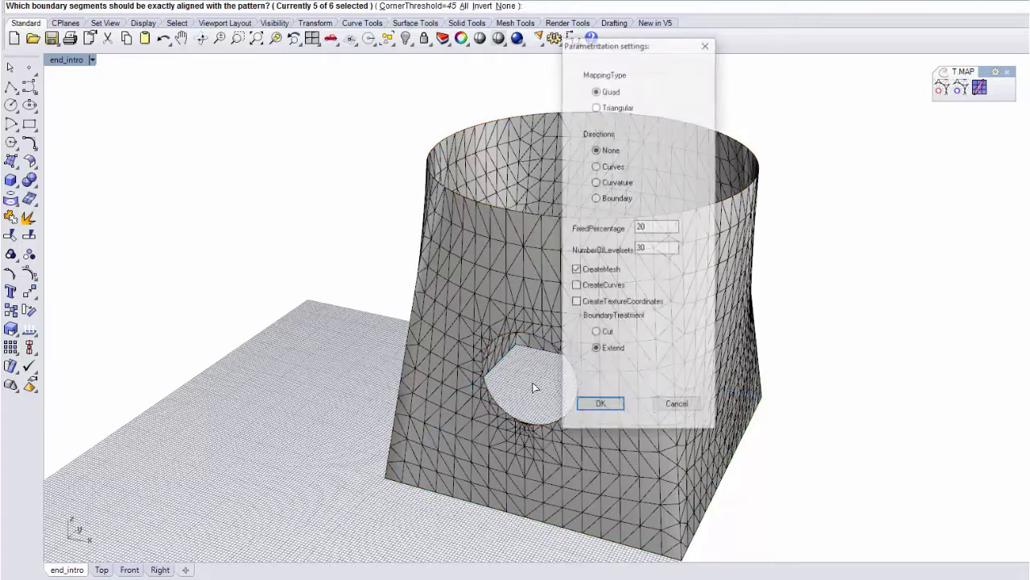
pyautogui.click(604, 332)
pyautogui.click(611, 404)
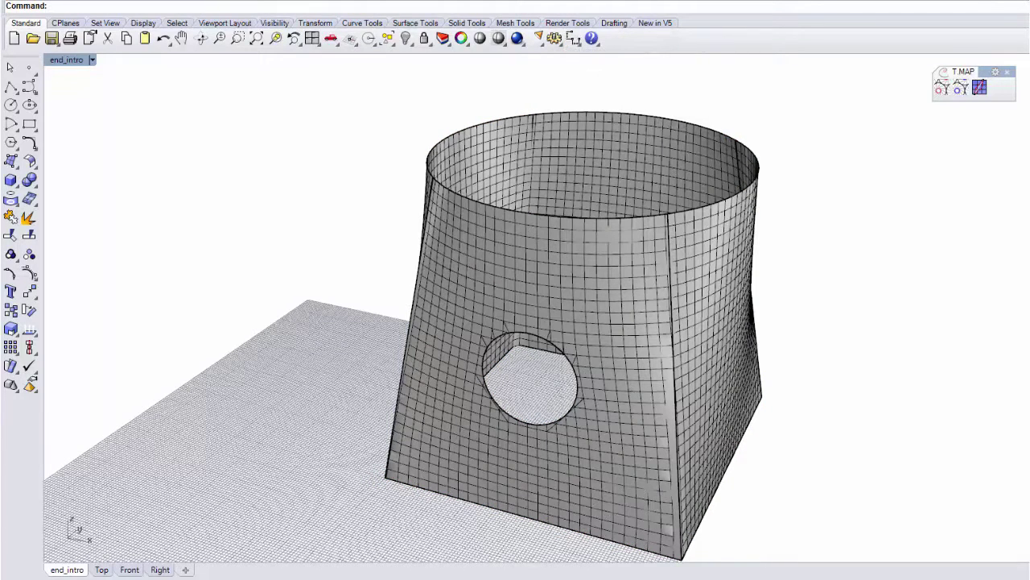
# Inspect the cells trimmed along the side hole's edge in the undirected quad mesh, and undo the remesh
pyautogui.scroll(10, 661, 346)
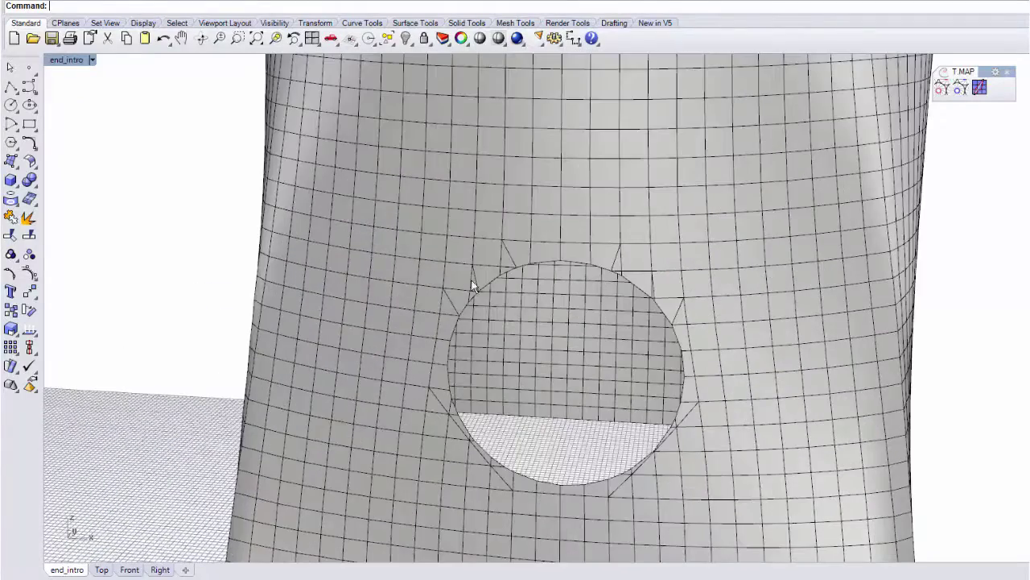
pyautogui.moveTo(472, 285); pyautogui.dragTo(602, 351, button='right')
pyautogui.scroll(-10, 637, 395)
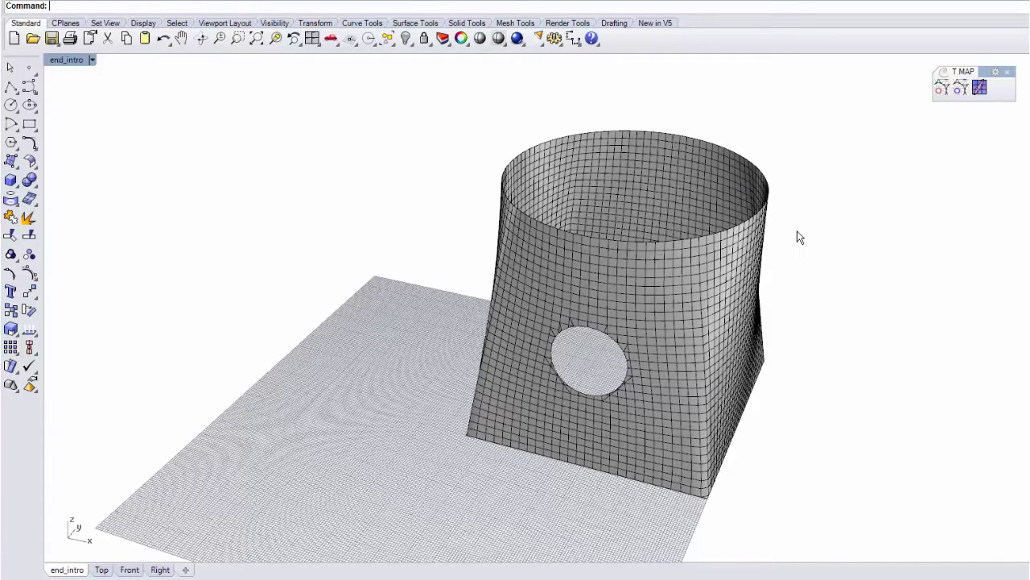
pyautogui.moveTo(798, 234); pyautogui.dragTo(797, 231, button='right')
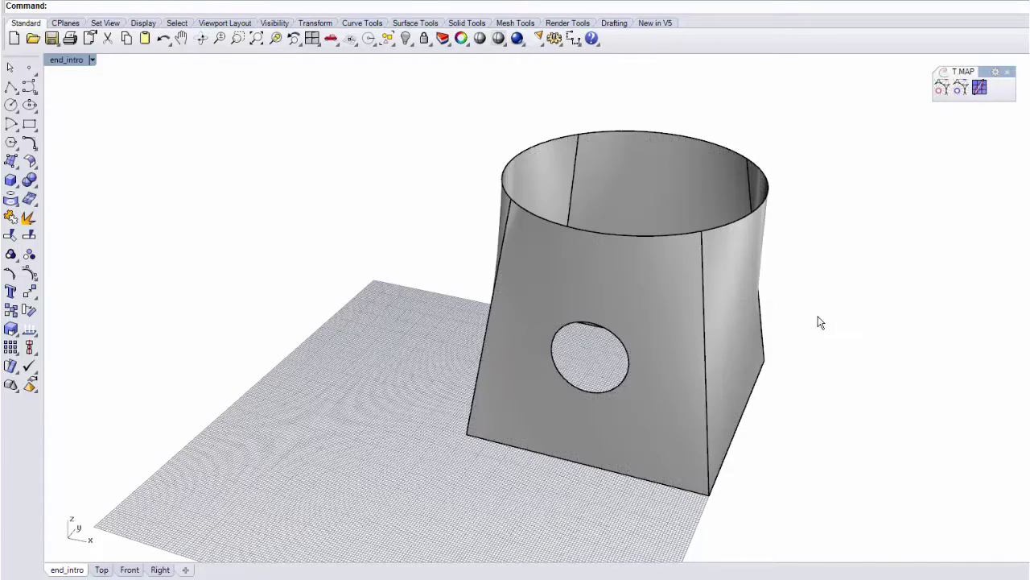
pyautogui.keyDown('shift'); pyautogui.moveTo(816, 322); pyautogui.dragTo(780, 305, button='right'); pyautogui.keyUp('shift')
# Remesh the holed surface as Quad with Boundary directions, 30 level sets and Extend boundary treatment, excluding only the hole's edge from alignment
pyautogui.click(637, 273)
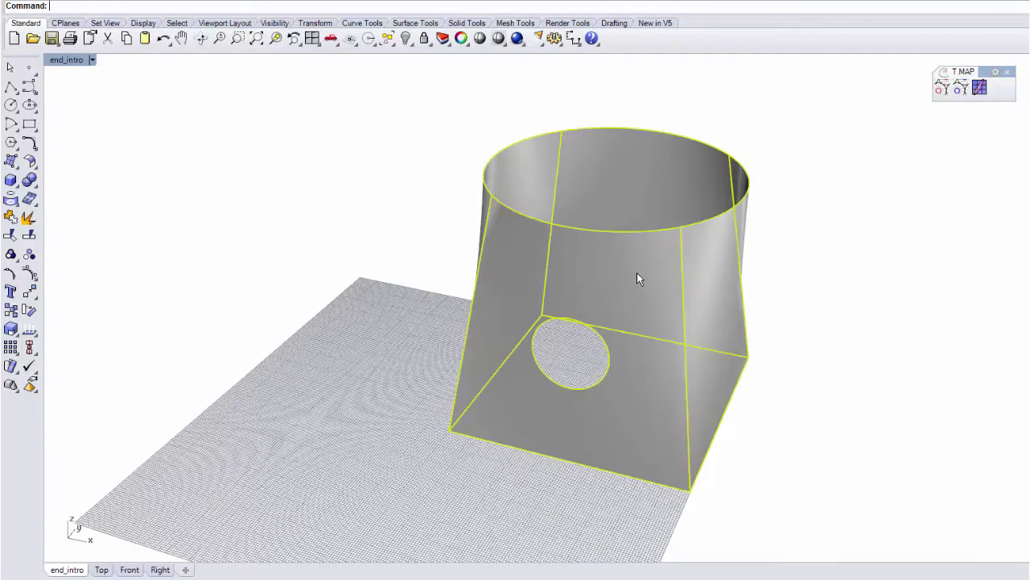
pyautogui.click(941, 89)
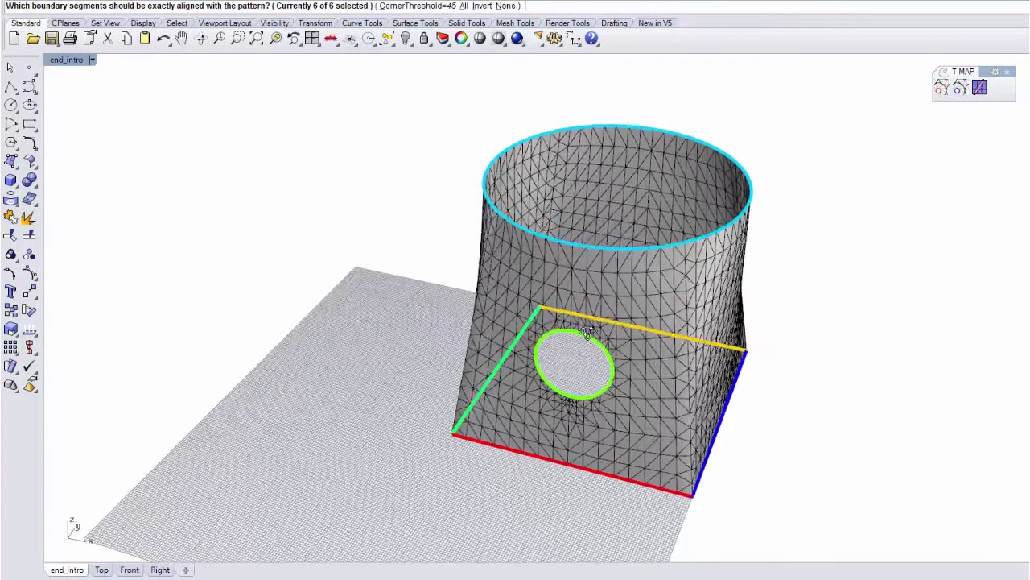
pyautogui.click(577, 345)
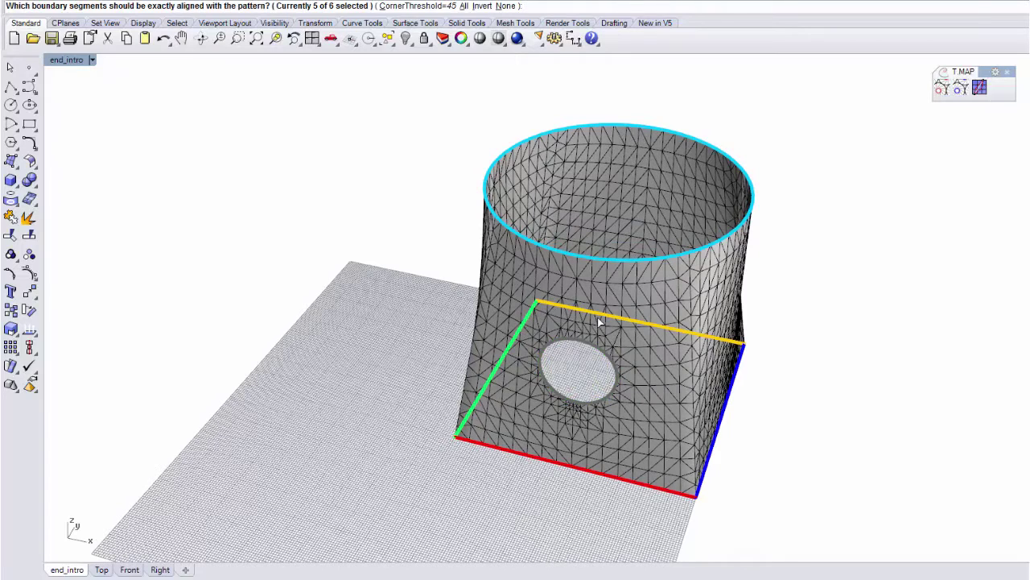
pyautogui.press('Return')
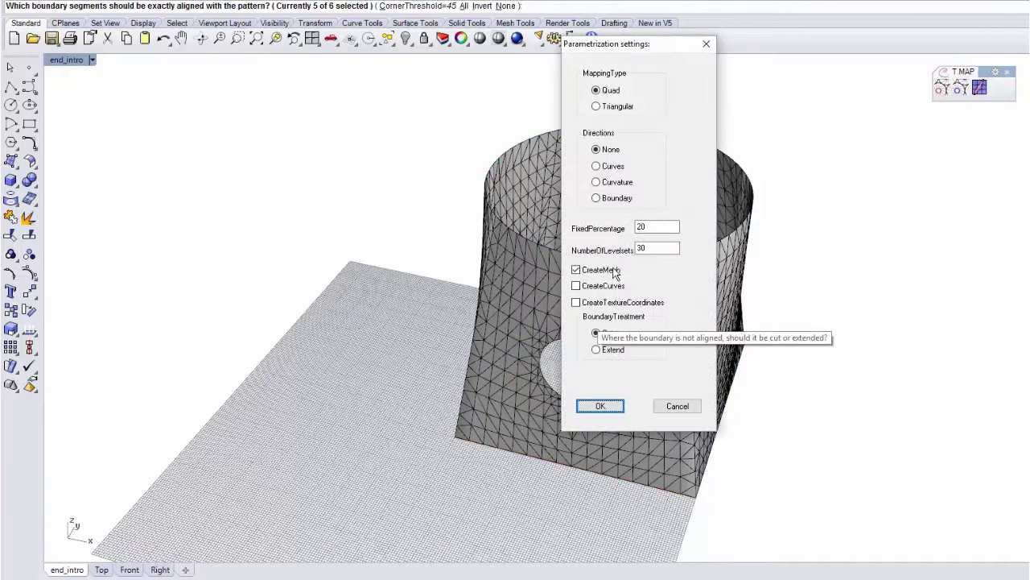
pyautogui.click(611, 204)
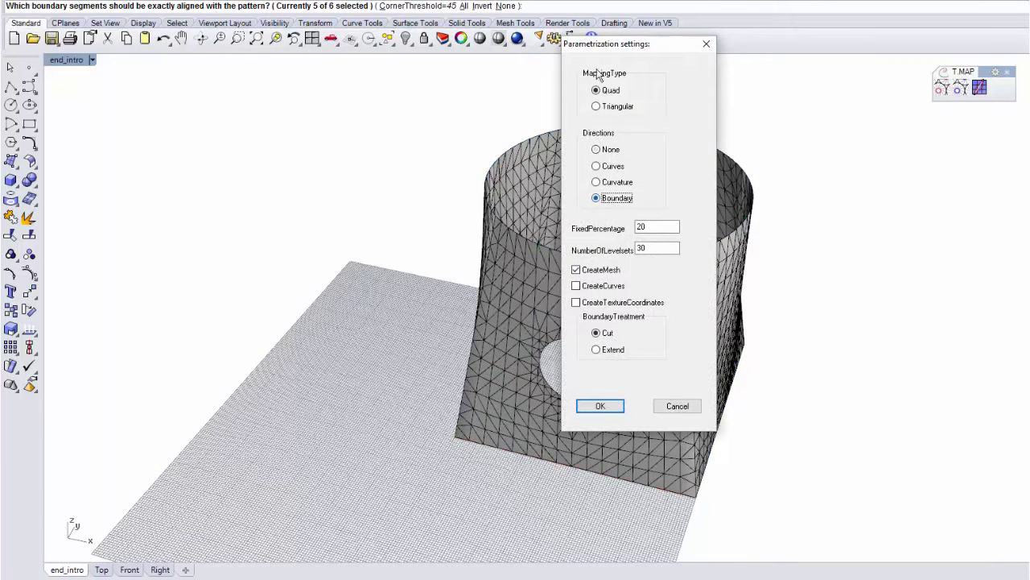
pyautogui.moveTo(632, 48); pyautogui.dragTo(870, 66)
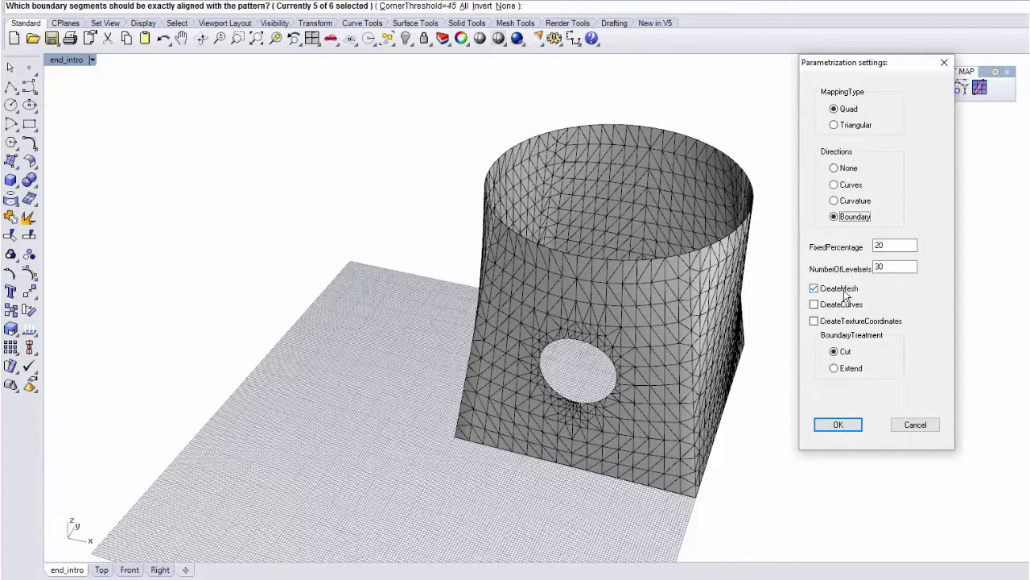
pyautogui.click(847, 372)
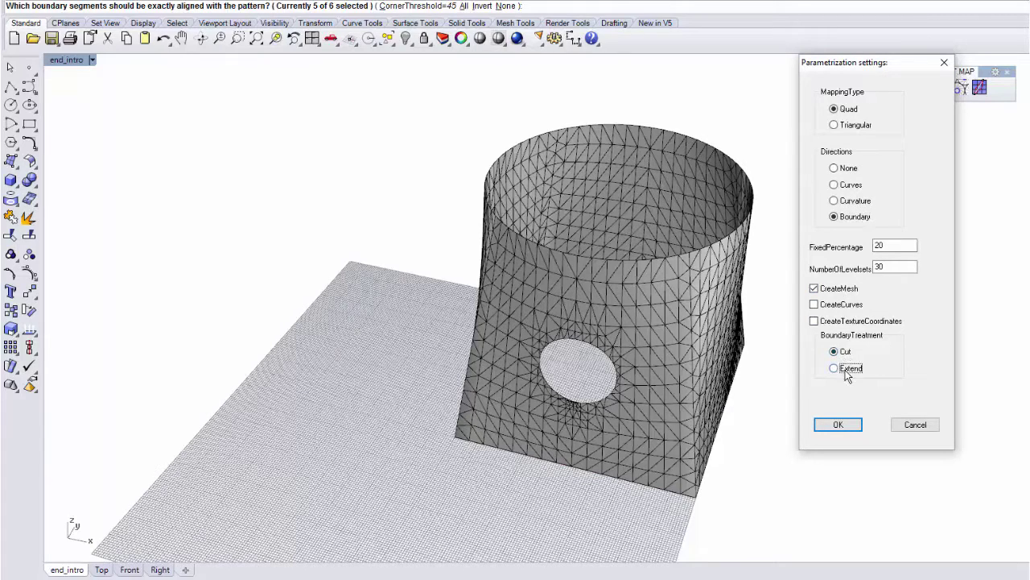
pyautogui.click(838, 425)
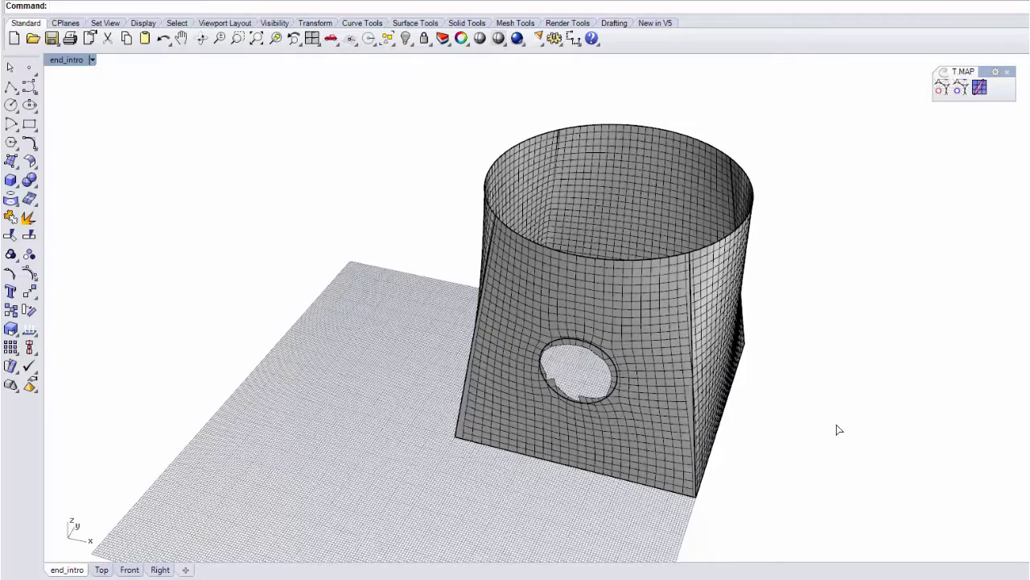
# Examine how the boundary-directed quad pattern bends around the side hole and how its extended cells meet the circular edge
pyautogui.scroll(2, 585, 356)
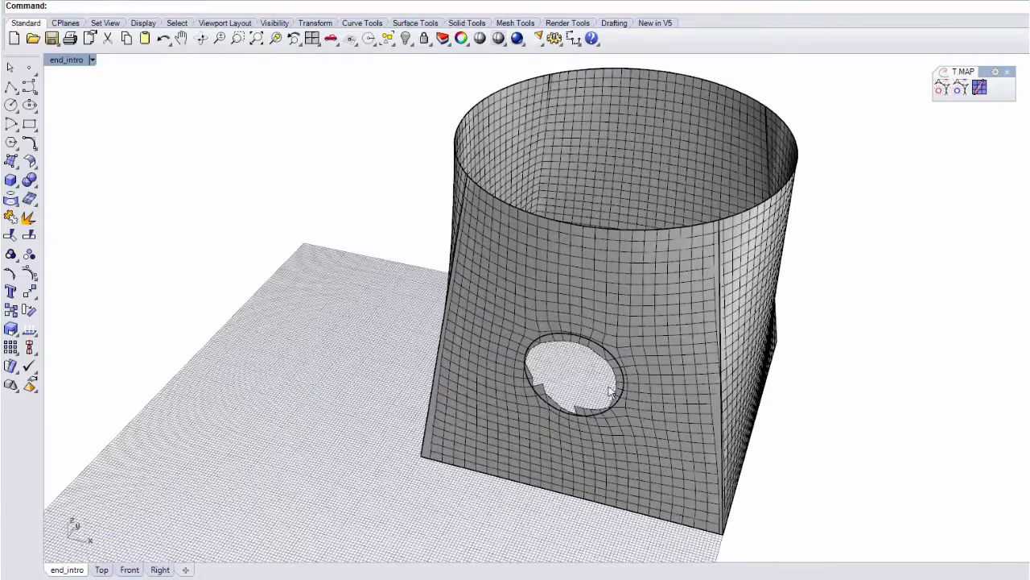
pyautogui.moveTo(606, 391); pyautogui.dragTo(565, 315, button='right')
pyautogui.scroll(2, 647, 322)
pyautogui.scroll(2, 560, 310)
pyautogui.moveTo(565, 314); pyautogui.dragTo(597, 294, button='right')
pyautogui.moveTo(591, 332); pyautogui.dragTo(611, 348, button='right')
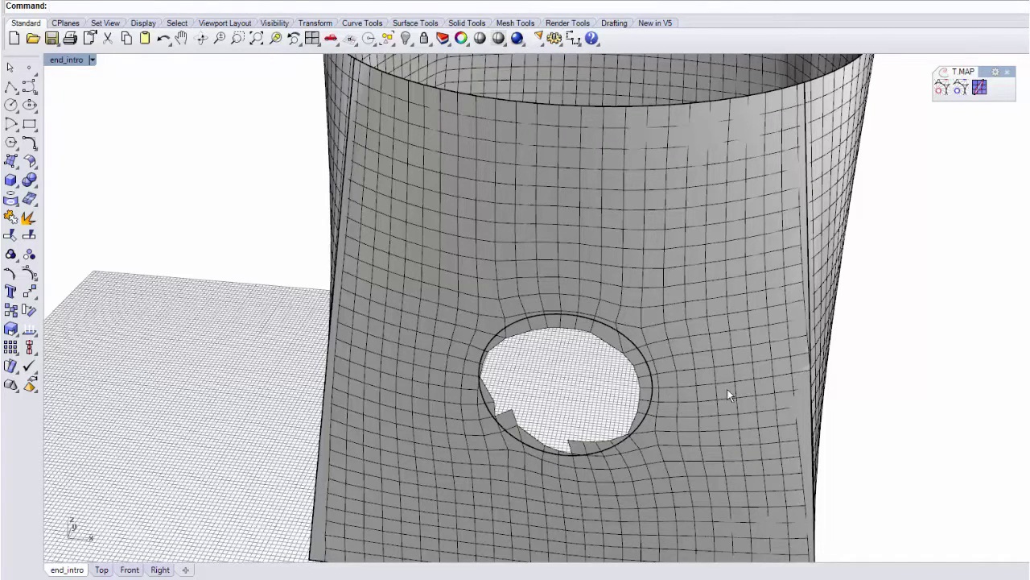
pyautogui.moveTo(727, 389)
pyautogui.mouseDown(button='right')
pyautogui.moveTo(741, 338)
pyautogui.moveTo(703, 384)
pyautogui.moveTo(715, 377)
pyautogui.mouseUp(button='right')
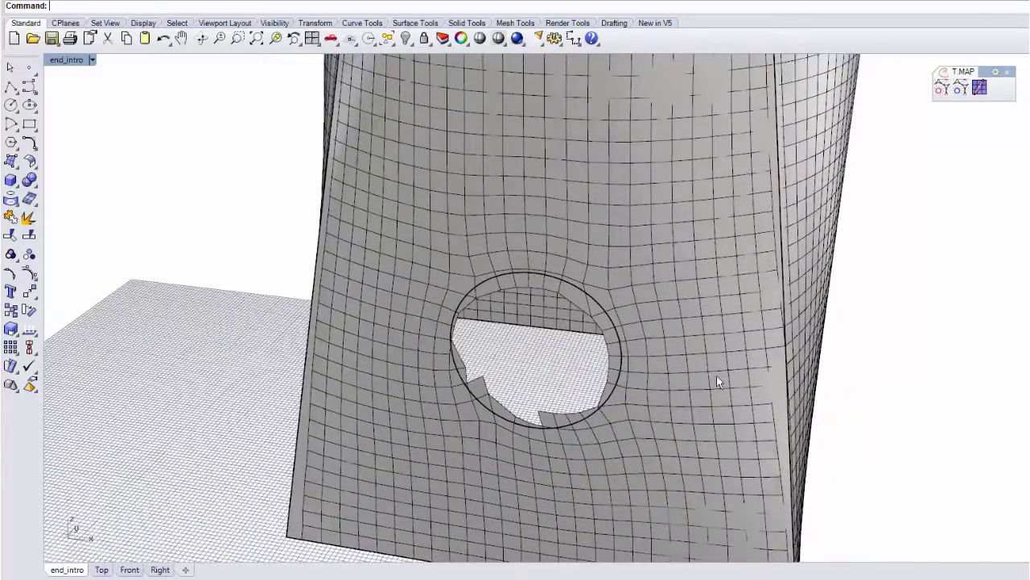
pyautogui.scroll(-6, 716, 375)
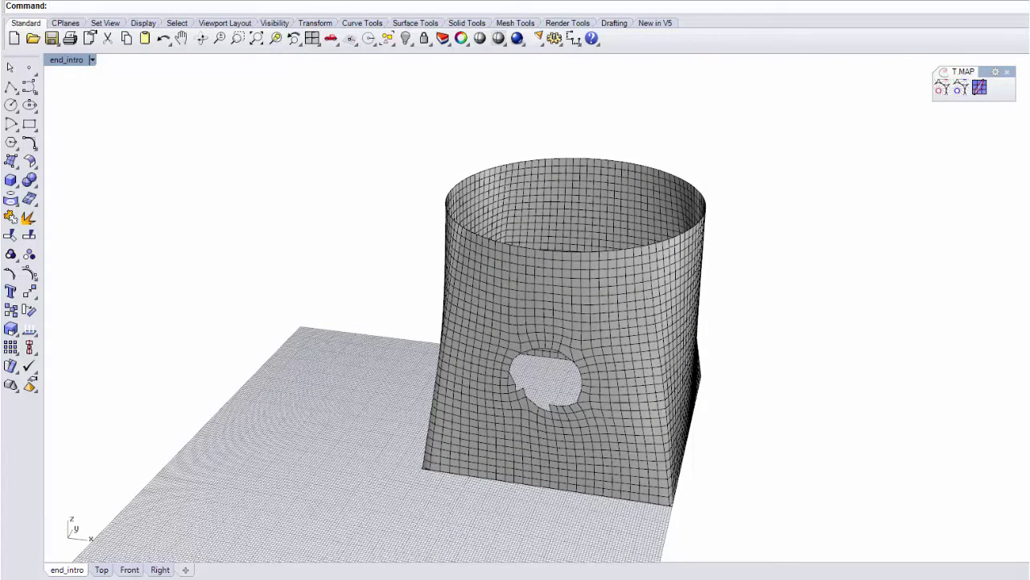
# Undo the extended remesh and regenerate the Quad mesh with Boundary directions and Cut boundary treatment, leaving only the hole's edge unaligned
pyautogui.hotkey('ctrl', 'z')
pyautogui.hotkey('ctrl', 'z')
pyautogui.click(599, 350)
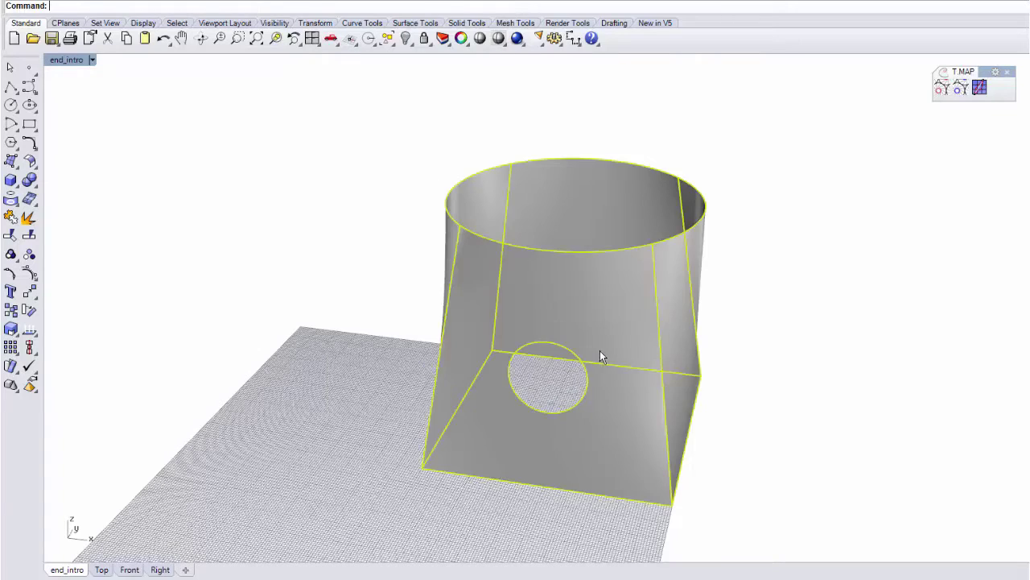
pyautogui.rightClick(600, 350)
pyautogui.click(556, 375)
pyautogui.press('Return')
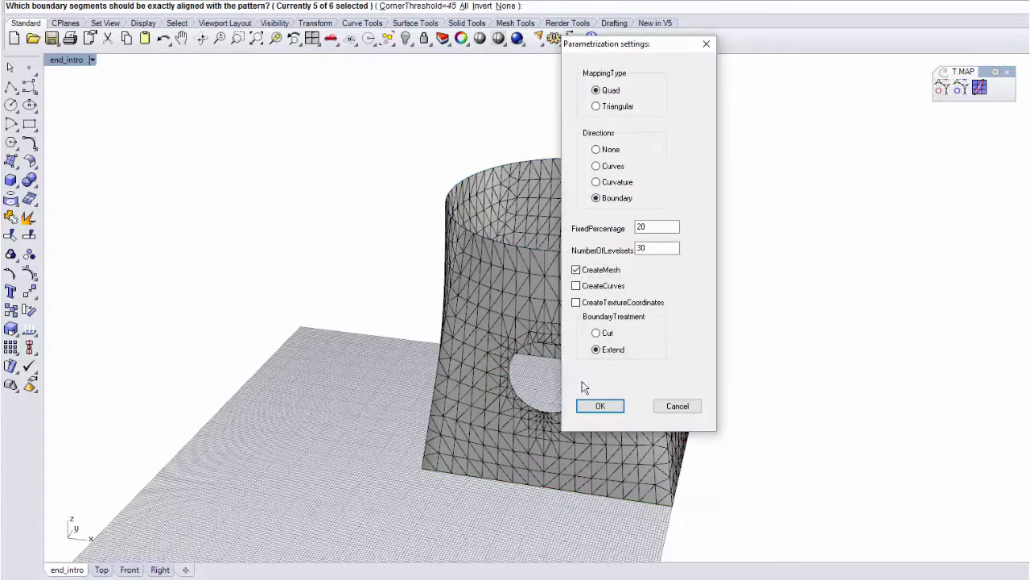
pyautogui.click(605, 407)
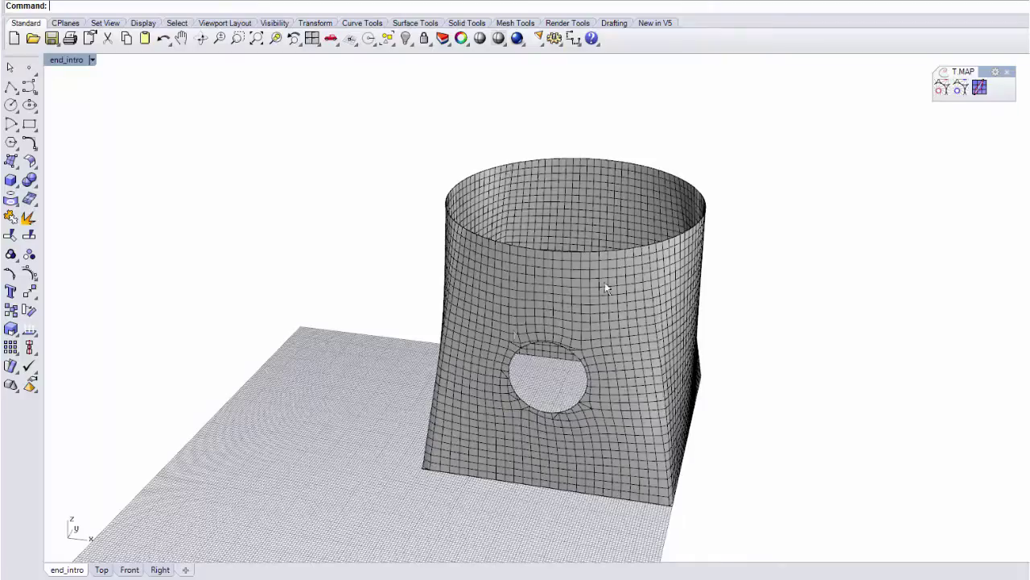
# Inspect the boundary-directed mesh where it is cut along the side hole, and undo the remesh
pyautogui.scroll(5, 592, 354)
pyautogui.scroll(-3, 592, 350)
pyautogui.moveTo(617, 317); pyautogui.dragTo(579, 366, button='right')
pyautogui.scroll(-3, 584, 368)
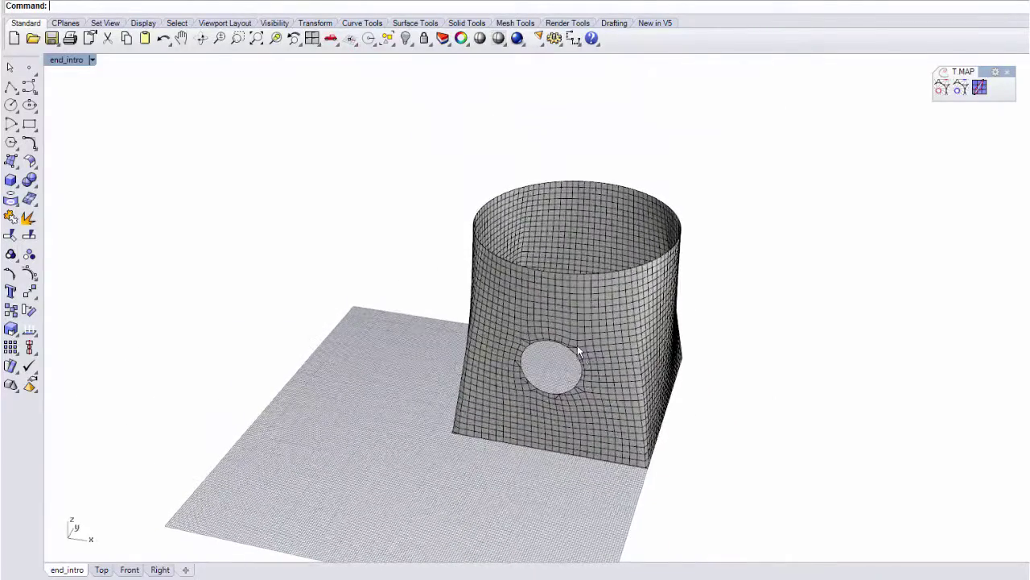
pyautogui.scroll(2, 577, 345)
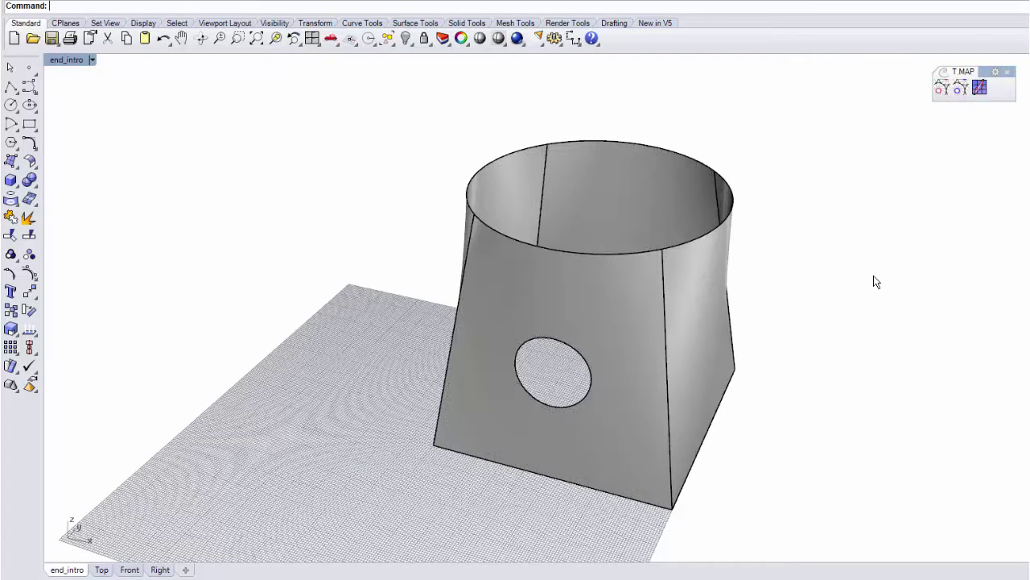
# Remesh the holed surface as Quad with Boundary directions and 30 level sets, keeping all six boundary segments aligned with the pattern
pyautogui.click(940, 91)
pyautogui.click(606, 290)
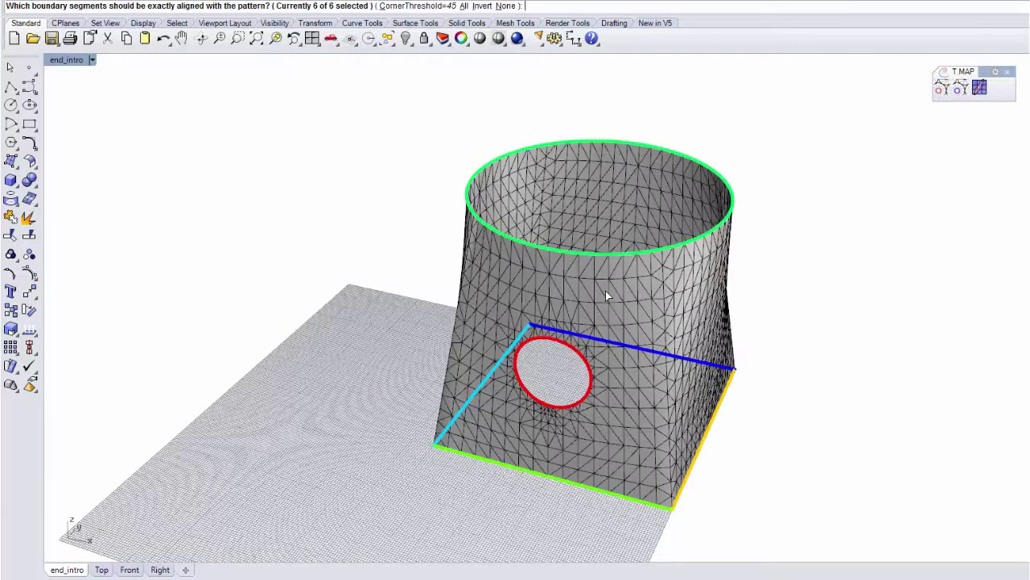
pyautogui.moveTo(563, 377); pyautogui.dragTo(572, 382, button='right')
pyautogui.rightClick(569, 388)
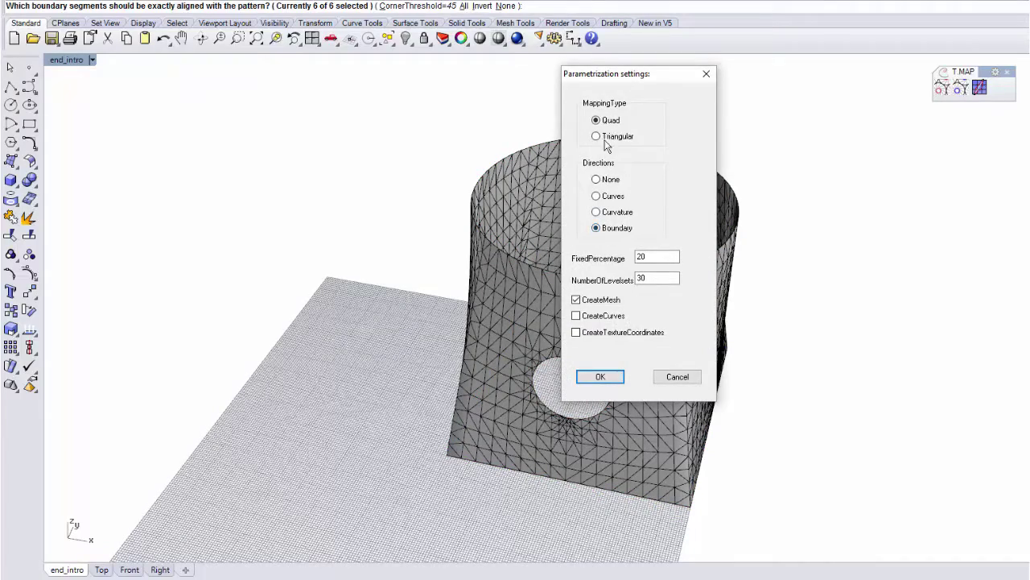
pyautogui.click(597, 377)
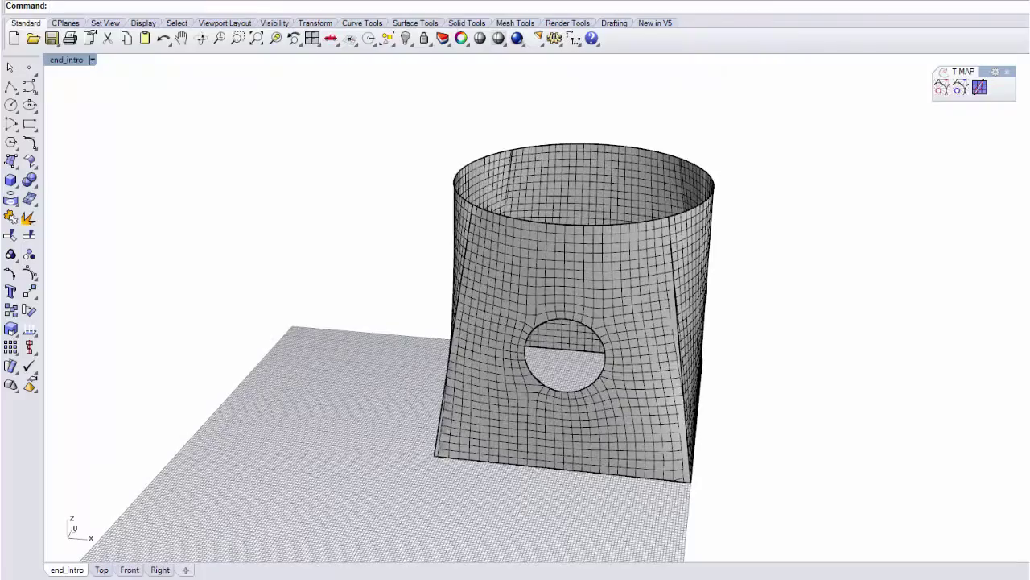
# Inspect from several angles how the fully aligned quad mesh flows around the side hole and meets its circular edge
pyautogui.scroll(3, 527, 322)
pyautogui.moveTo(526, 322); pyautogui.dragTo(593, 269, button='right')
pyautogui.moveTo(601, 280); pyautogui.dragTo(604, 282, button='right')
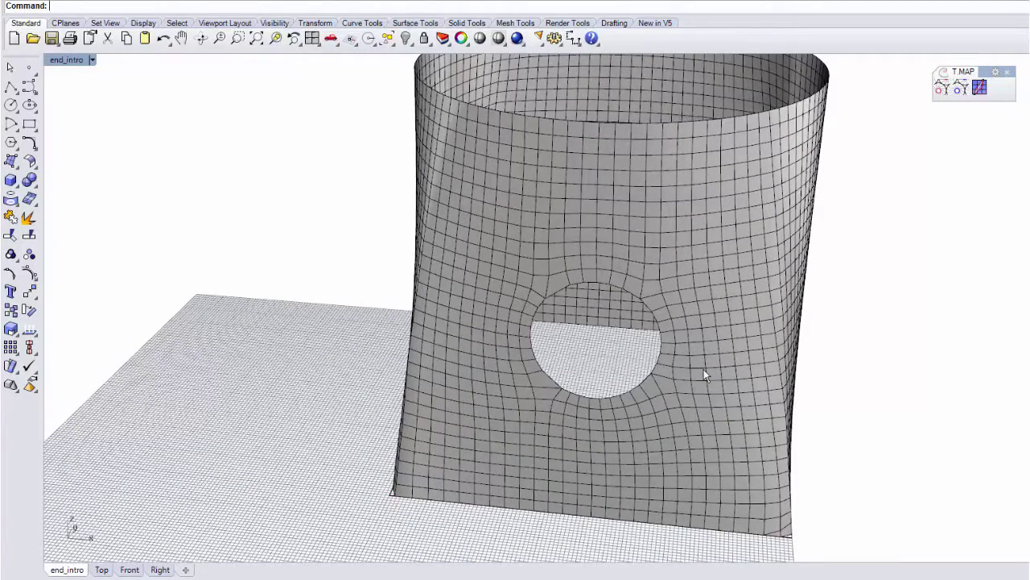
pyautogui.moveTo(695, 341)
pyautogui.mouseDown(button='right')
pyautogui.moveTo(674, 362)
pyautogui.moveTo(703, 355)
pyautogui.mouseUp(button='right')
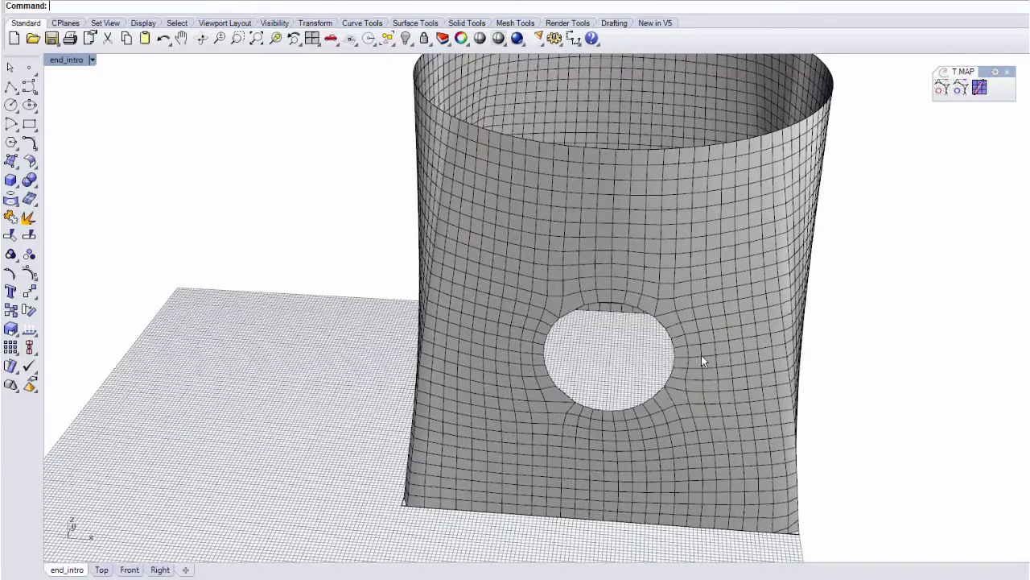
pyautogui.moveTo(701, 359)
pyautogui.mouseDown(button='right')
pyautogui.moveTo(625, 367)
pyautogui.moveTo(705, 341)
pyautogui.moveTo(727, 361)
pyautogui.moveTo(709, 368)
pyautogui.mouseUp(button='right')
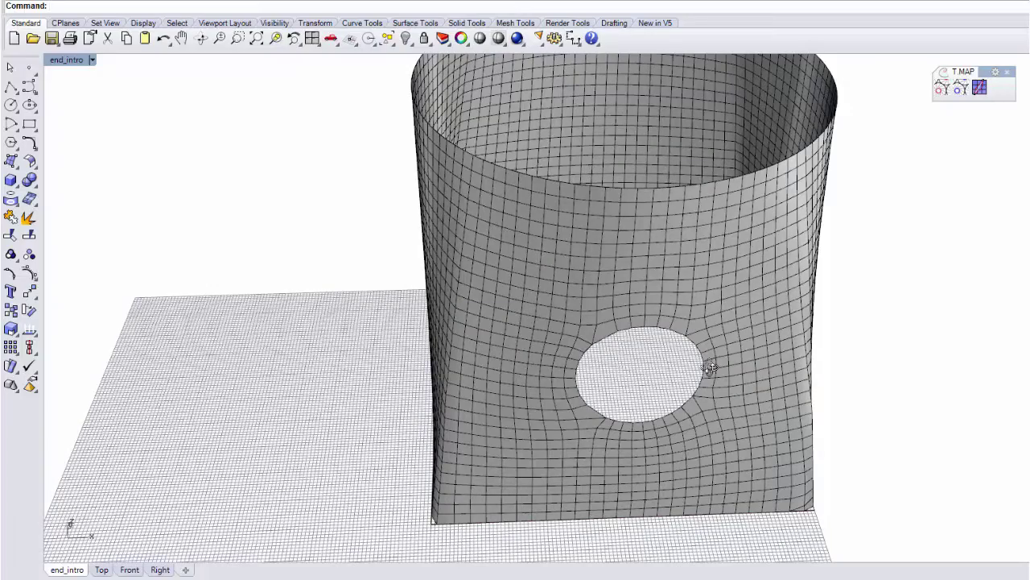
pyautogui.moveTo(710, 368); pyautogui.dragTo(686, 361, button='right')
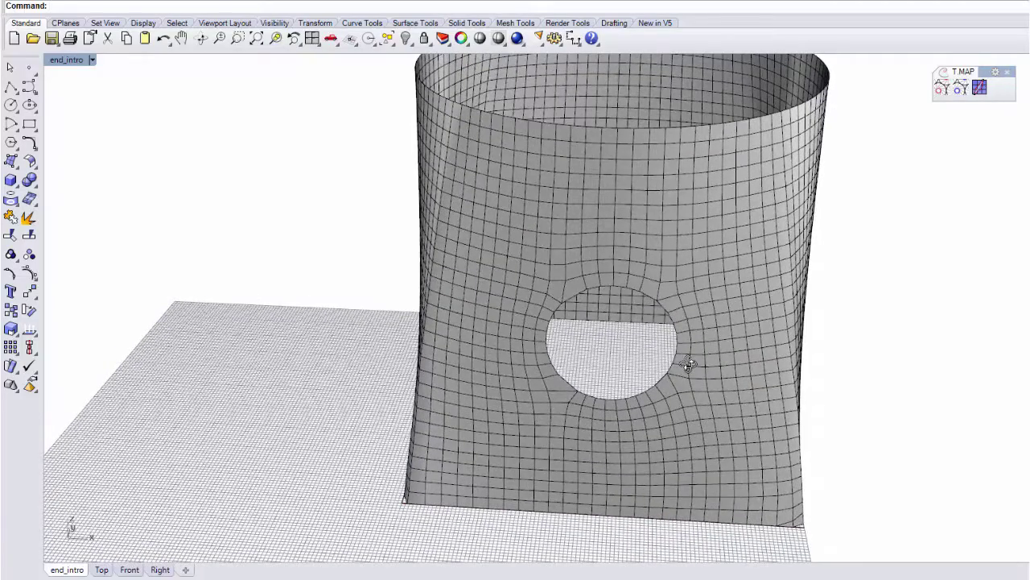
pyautogui.moveTo(569, 295); pyautogui.dragTo(526, 285, button='right')
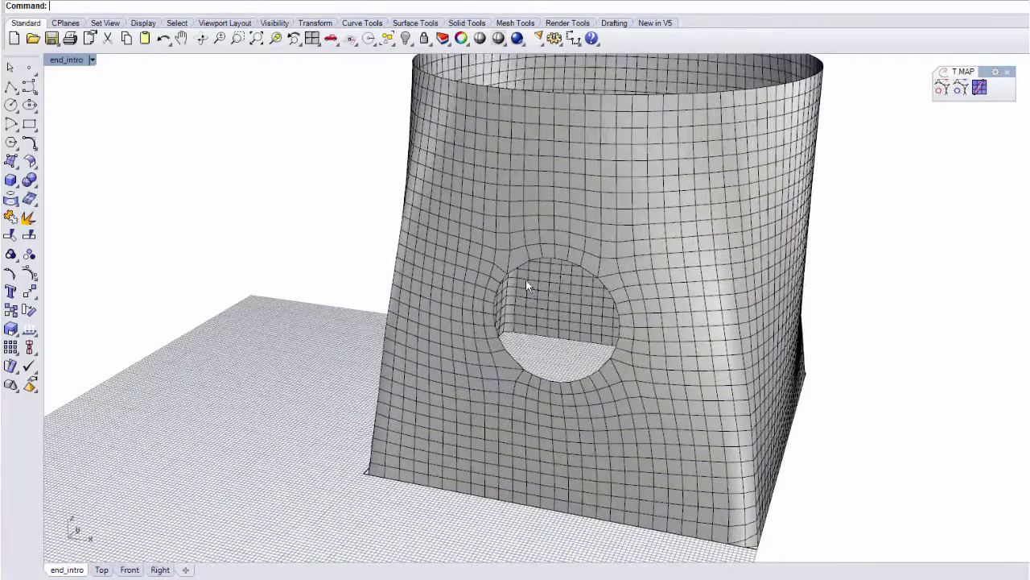
# Undo the 30-level-set quad remesh to restore the smooth surface with the side hole
pyautogui.moveTo(699, 364)
pyautogui.mouseDown(button='right')
pyautogui.moveTo(681, 349)
pyautogui.moveTo(524, 419)
pyautogui.moveTo(395, 400)
pyautogui.moveTo(555, 396)
pyautogui.moveTo(432, 363)
pyautogui.moveTo(674, 341)
pyautogui.moveTo(797, 309)
pyautogui.moveTo(867, 345)
pyautogui.moveTo(883, 378)
pyautogui.moveTo(681, 338)
pyautogui.moveTo(708, 362)
pyautogui.mouseUp(button='right')
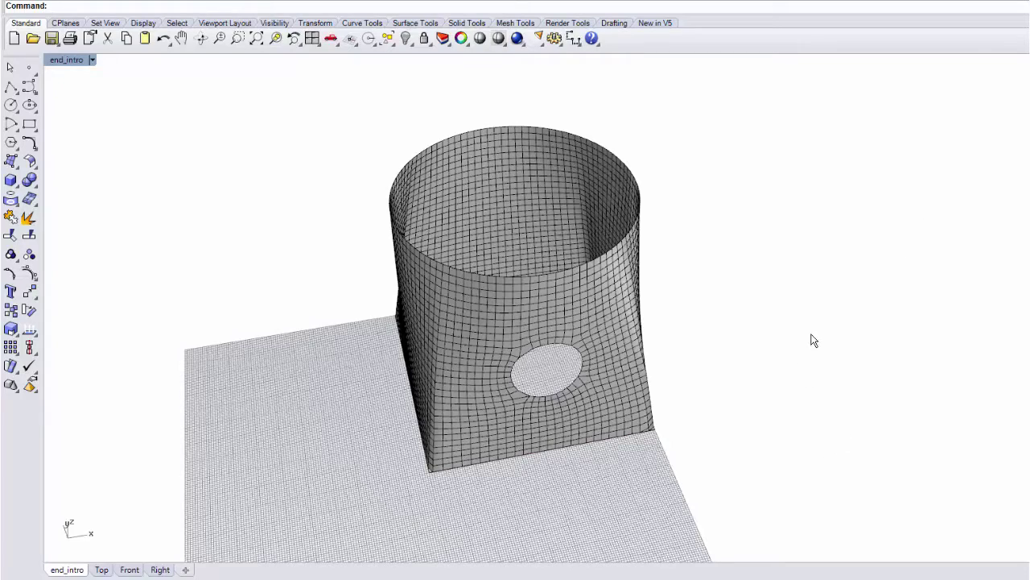
pyautogui.moveTo(807, 328); pyautogui.dragTo(759, 327, button='right')
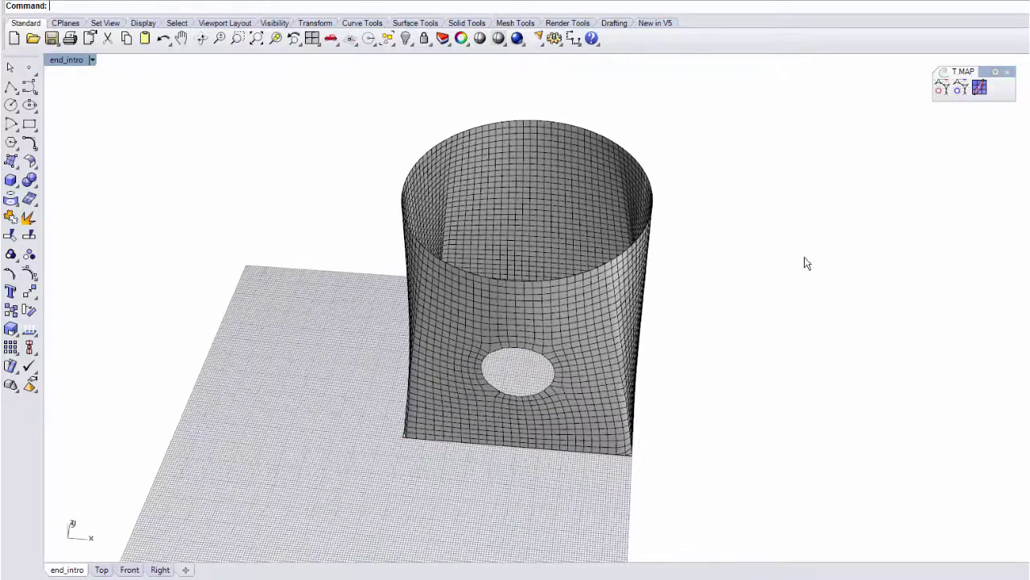
pyautogui.hotkey('ctrl', 'z')
pyautogui.hotkey('ctrl', 'z')
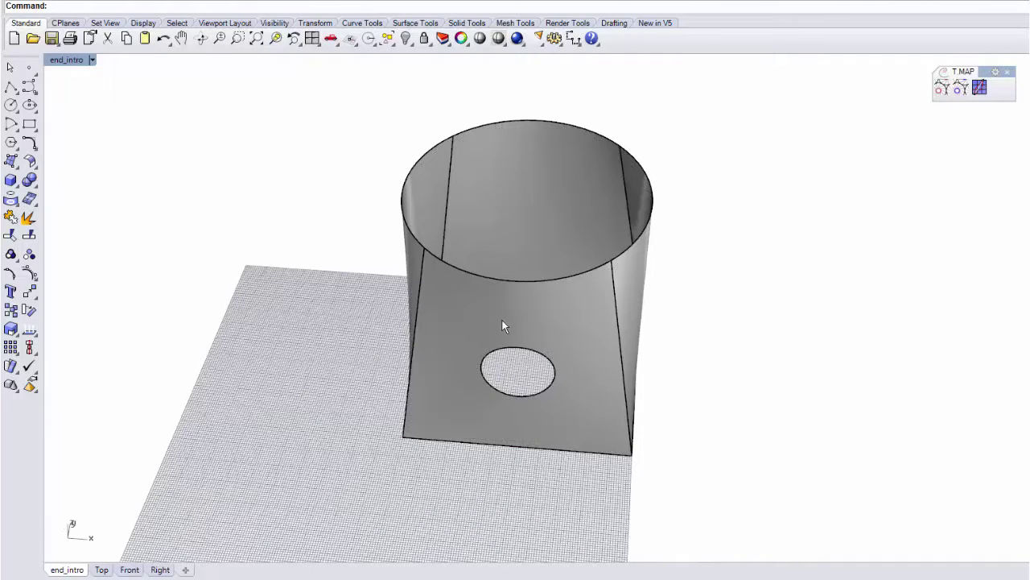
# Remesh the holed surface as Quad with Boundary directions and 9 level sets, keeping all six boundary segments aligned with the pattern
pyautogui.click(547, 311)
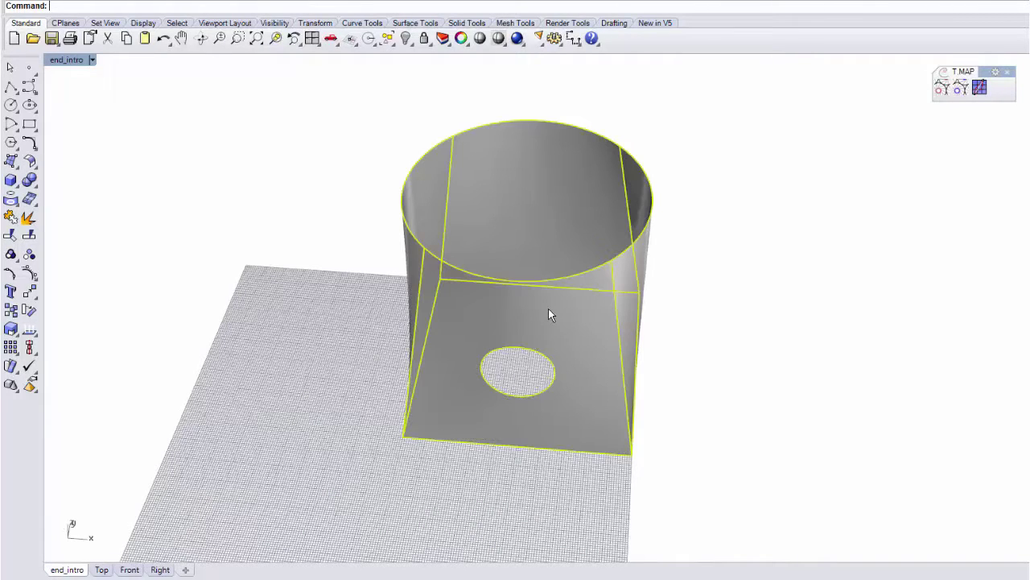
pyautogui.click(940, 90)
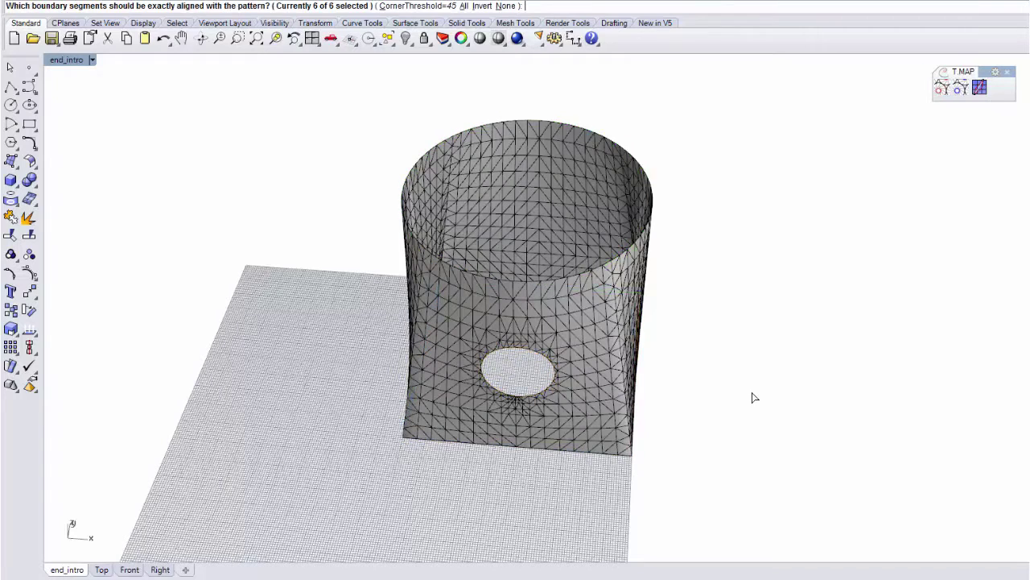
pyautogui.press('Return')
pyautogui.doubleClick(656, 277)
pyautogui.write('30')
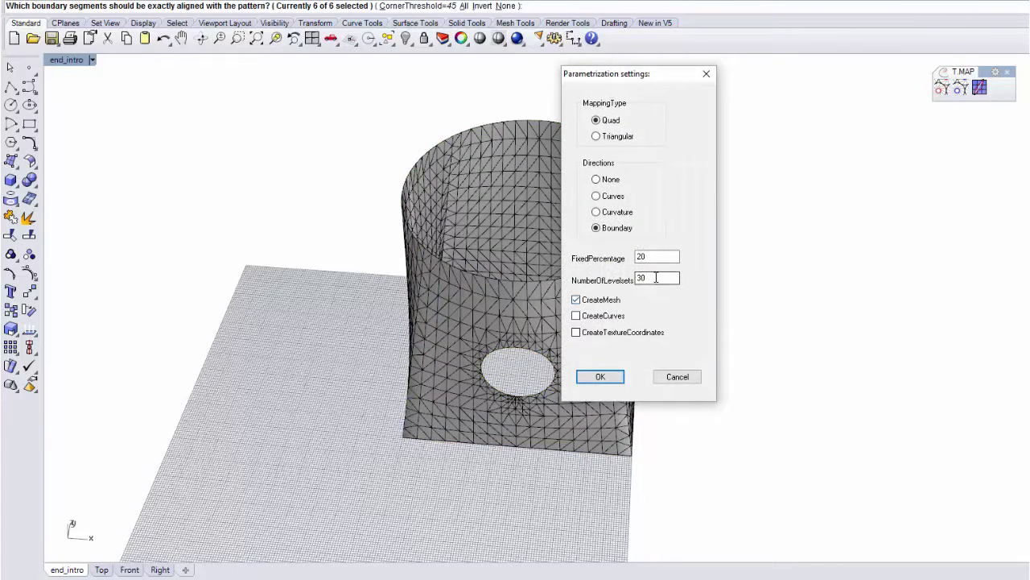
pyautogui.moveTo(656, 277); pyautogui.dragTo(626, 279)
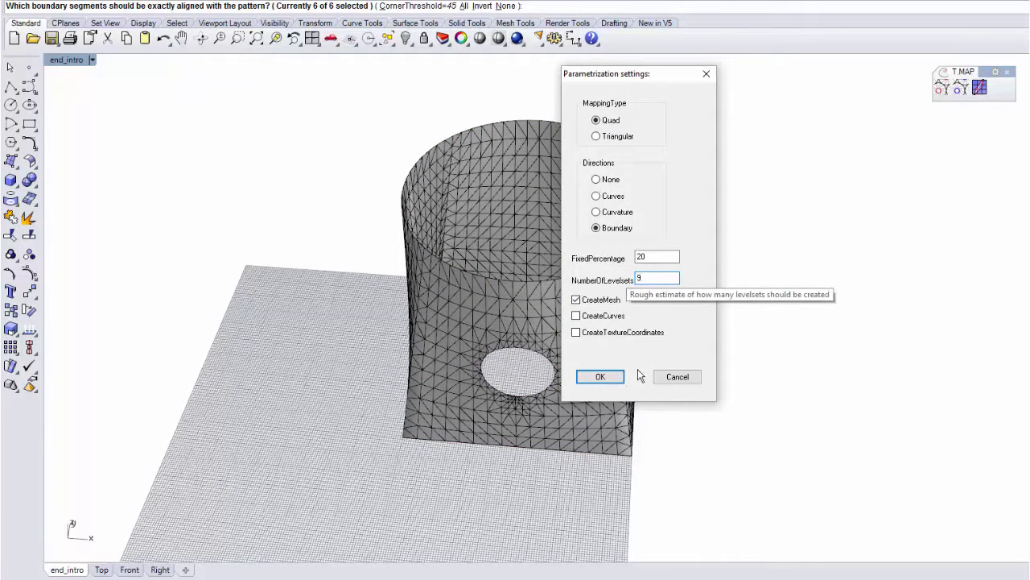
pyautogui.click(604, 377)
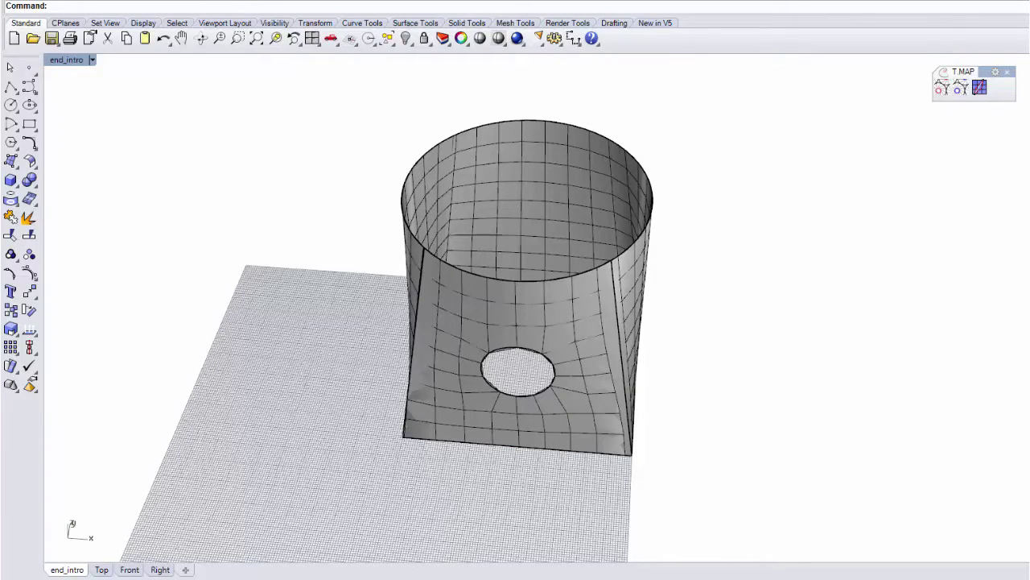
# Delete the smooth square-to-round surface without a hole that overlaps the coarse mesh, and undo the deletion
pyautogui.moveTo(527, 274); pyautogui.dragTo(502, 378, button='right')
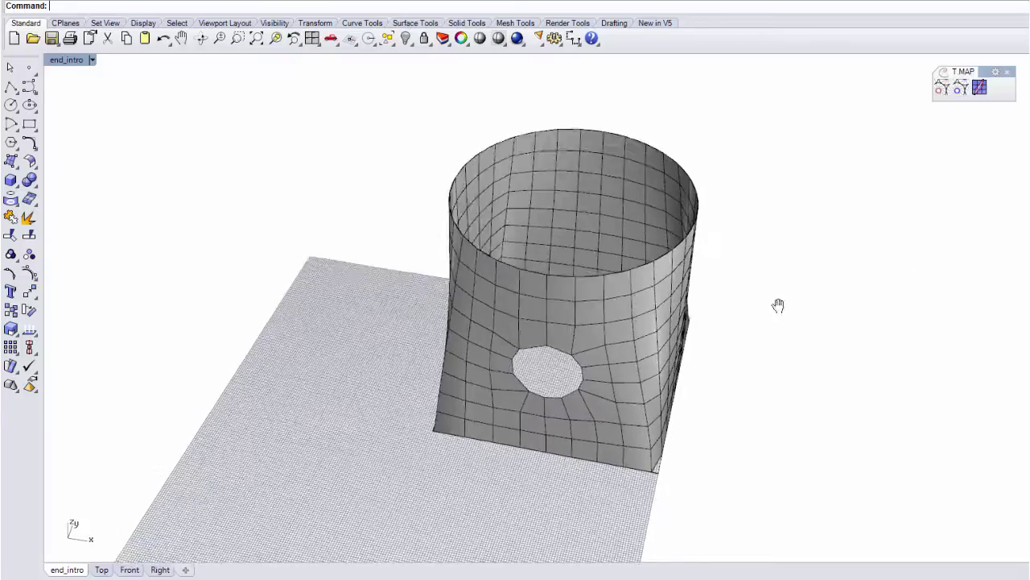
pyautogui.moveTo(778, 303); pyautogui.dragTo(680, 196, button='right')
pyautogui.moveTo(695, 233); pyautogui.dragTo(709, 306, button='right')
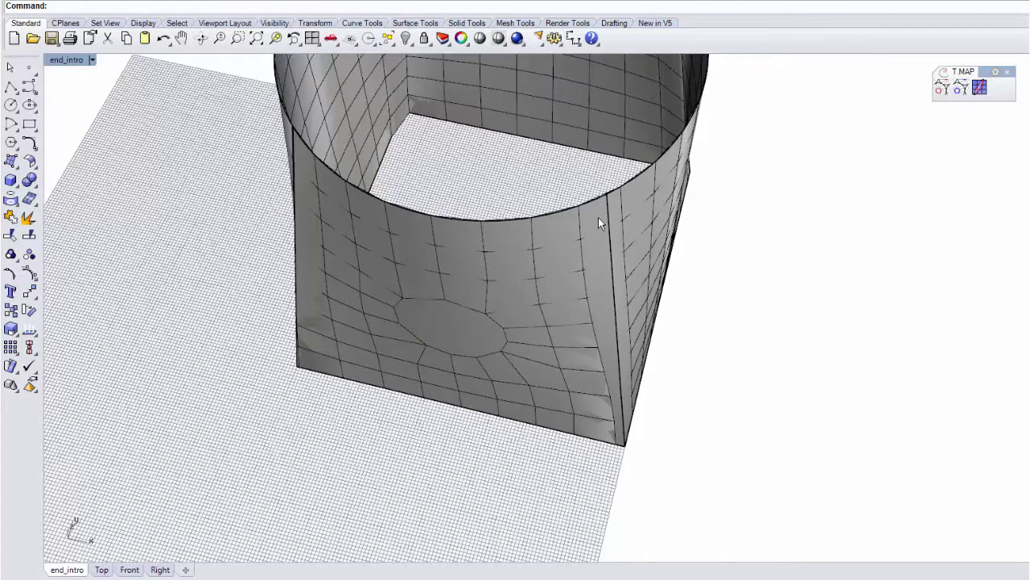
pyautogui.click(598, 217)
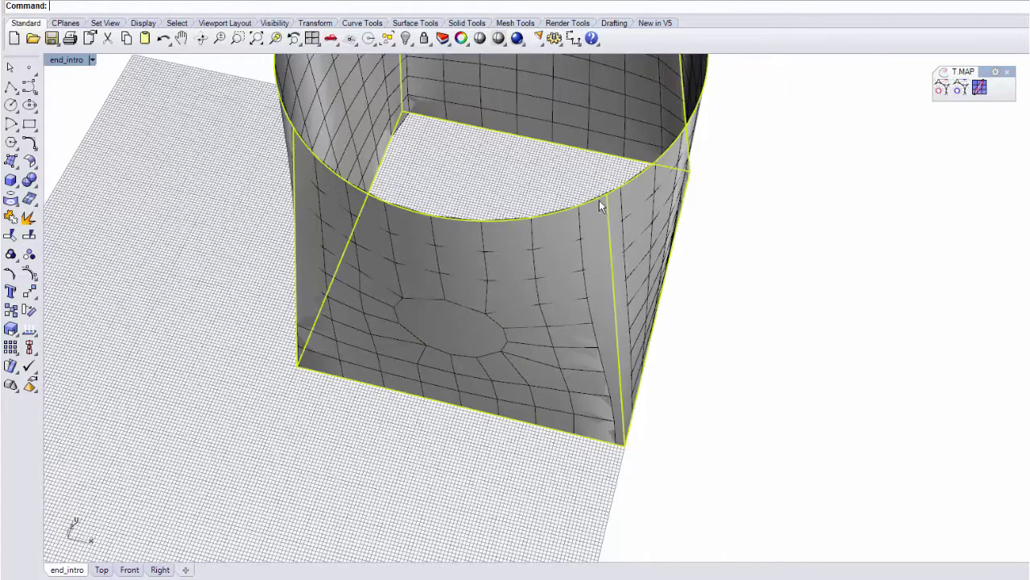
pyautogui.moveTo(622, 265); pyautogui.dragTo(522, 236, button='right')
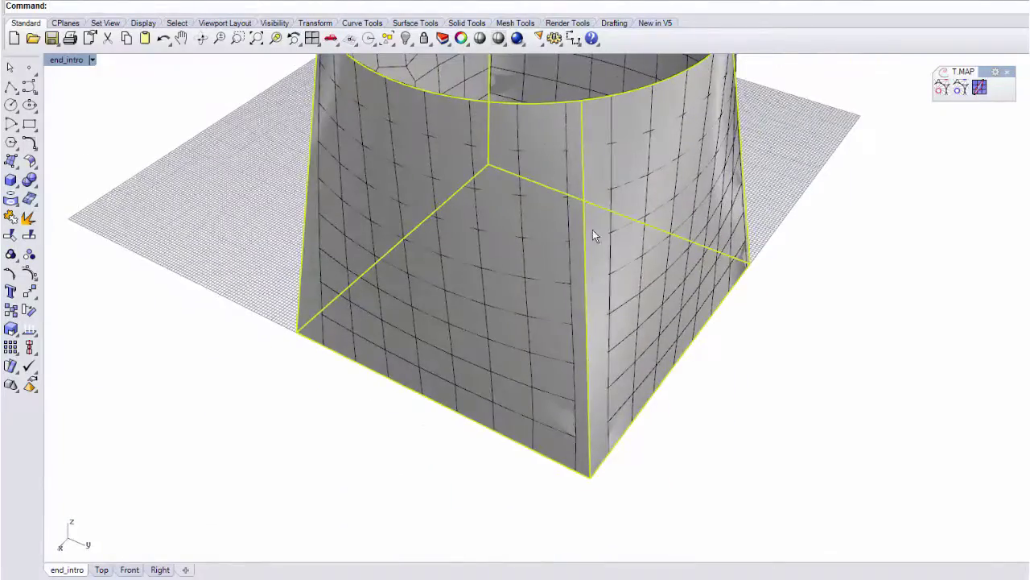
pyautogui.moveTo(632, 395); pyautogui.dragTo(858, 293, button='right')
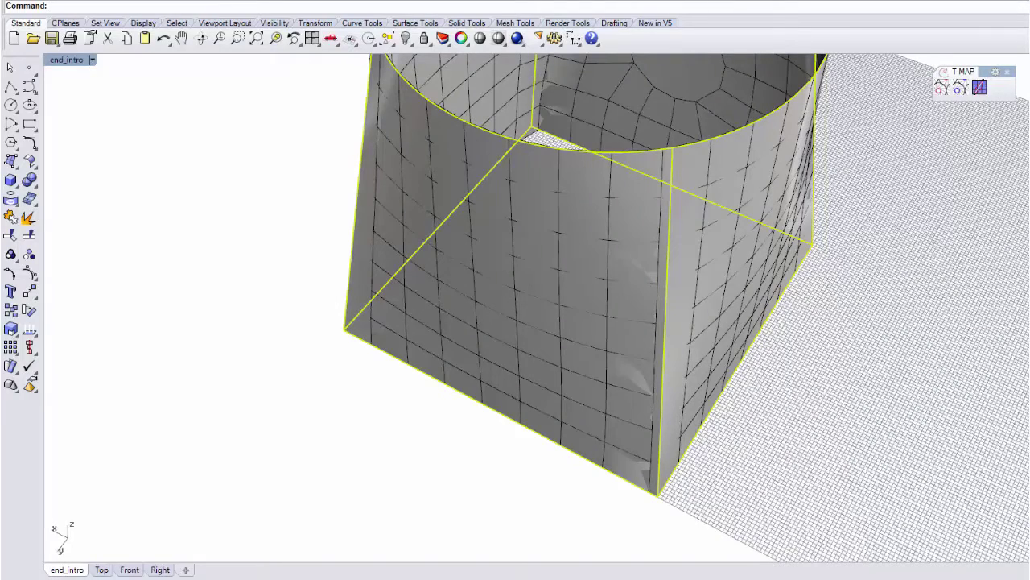
pyautogui.press('Delete')
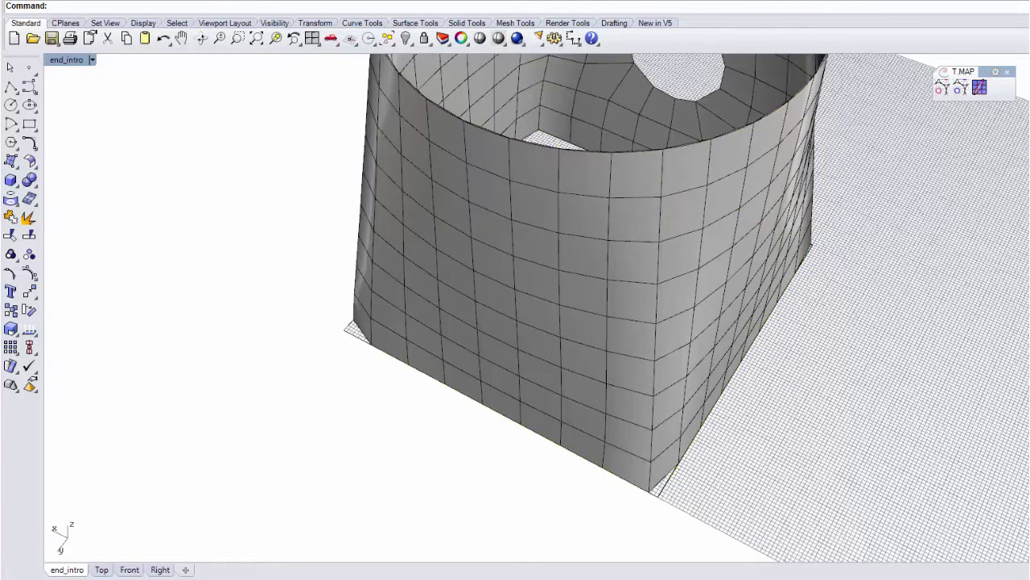
pyautogui.hotkey('ctrl', 'z')
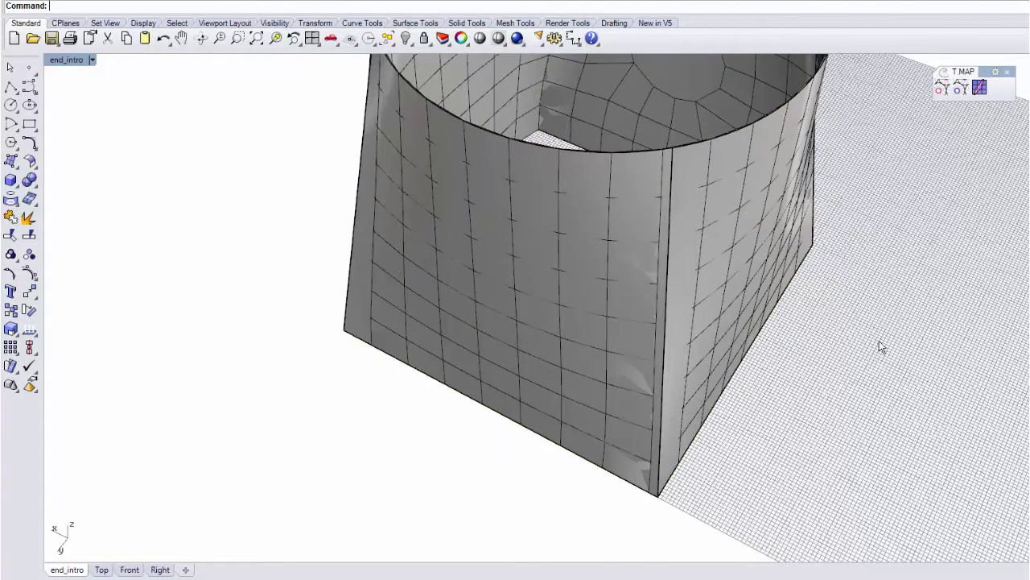
# Compare the coarse quad mesh with the overlapping smooth surface from several angles, examining the side hole, the corners and the round rim
pyautogui.moveTo(879, 342); pyautogui.dragTo(661, 343, button='right')
pyautogui.scroll(-4, 660, 342)
pyautogui.moveTo(711, 308); pyautogui.dragTo(644, 292, button='right')
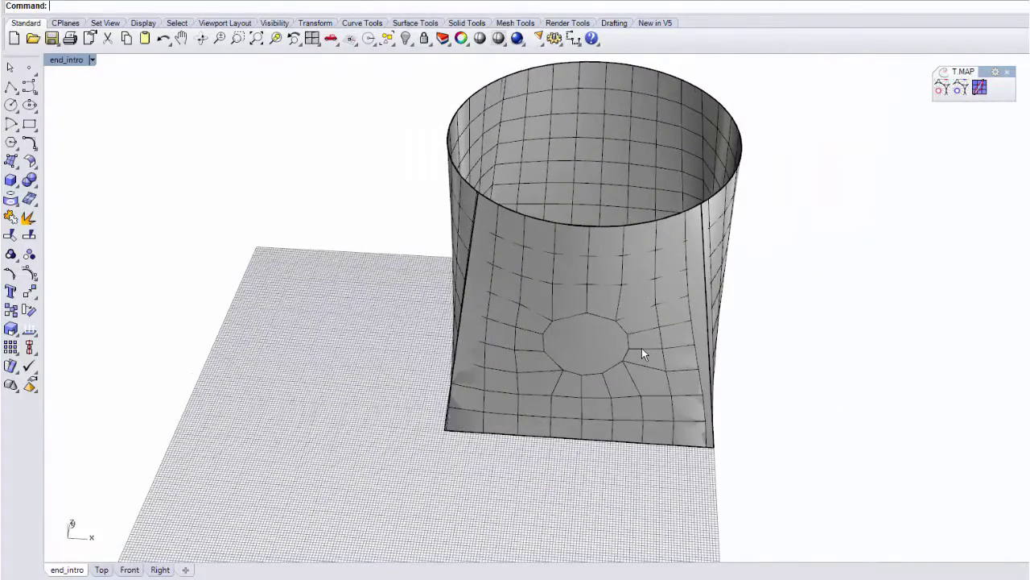
pyautogui.moveTo(642, 348); pyautogui.dragTo(589, 326, button='right')
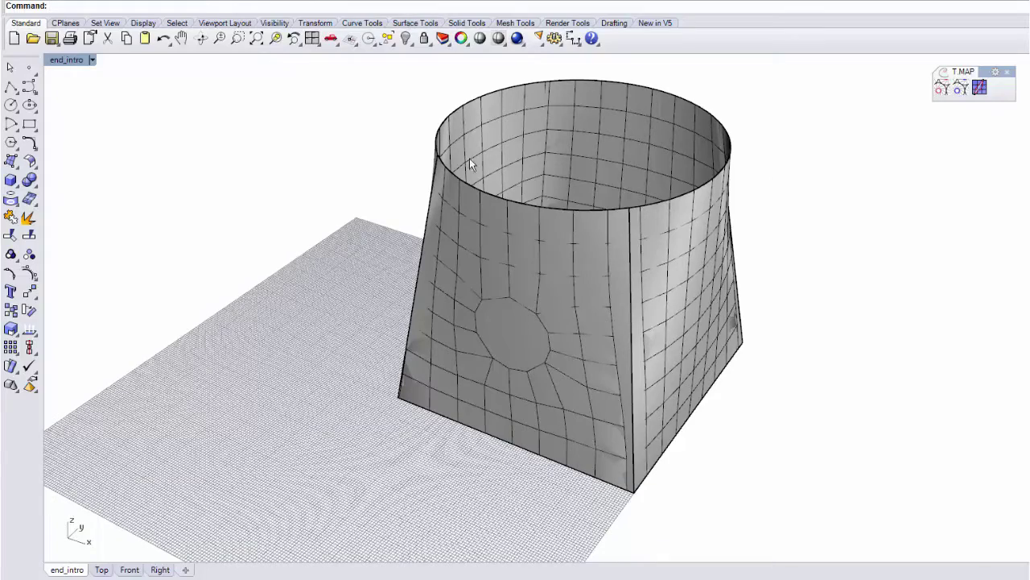
pyautogui.moveTo(528, 140); pyautogui.dragTo(594, 235, button='right')
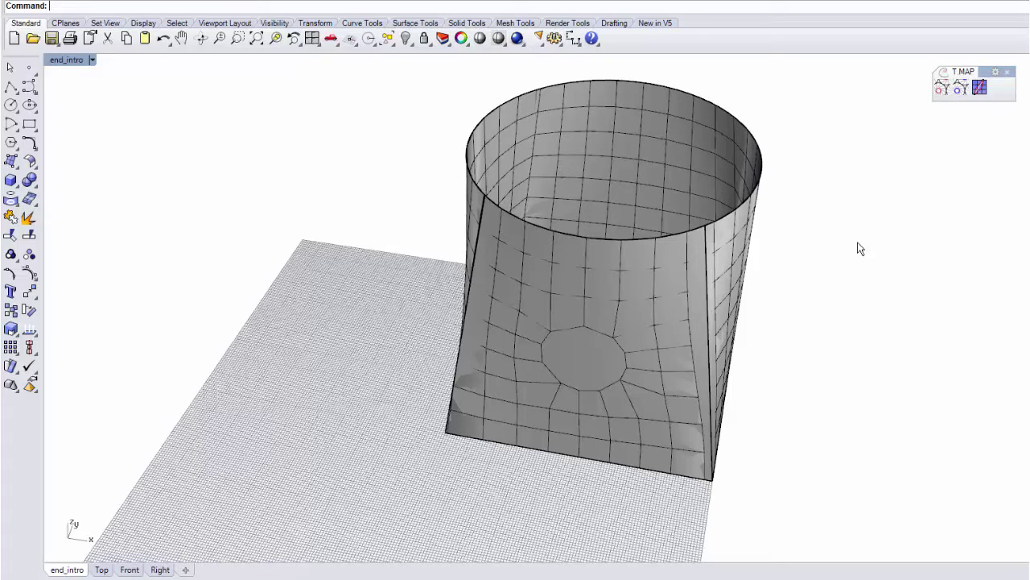
pyautogui.moveTo(690, 322); pyautogui.dragTo(678, 257, button='right')
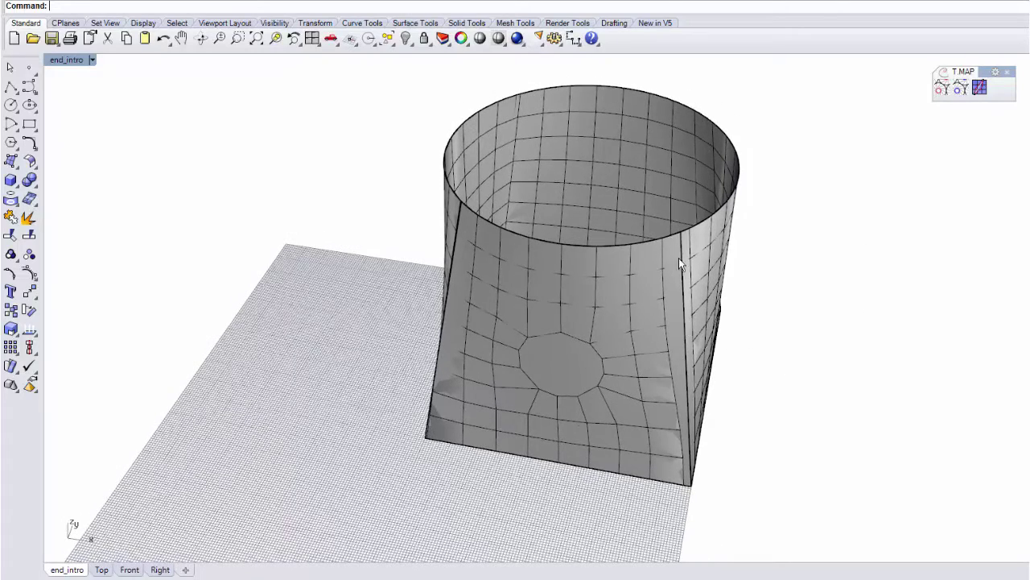
pyautogui.moveTo(669, 414); pyautogui.dragTo(647, 396, button='right')
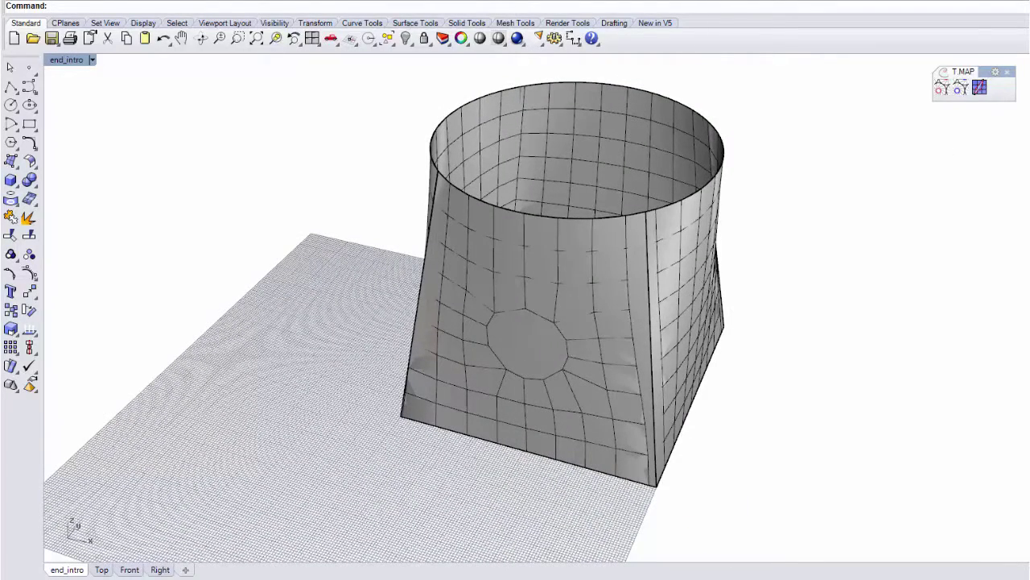
pyautogui.scroll(-3, 771, 275)
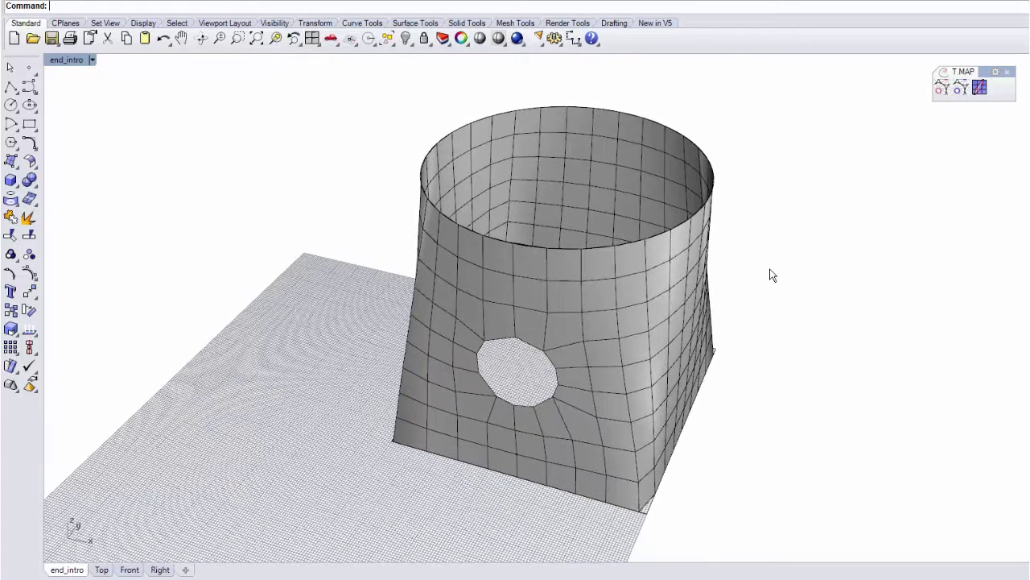